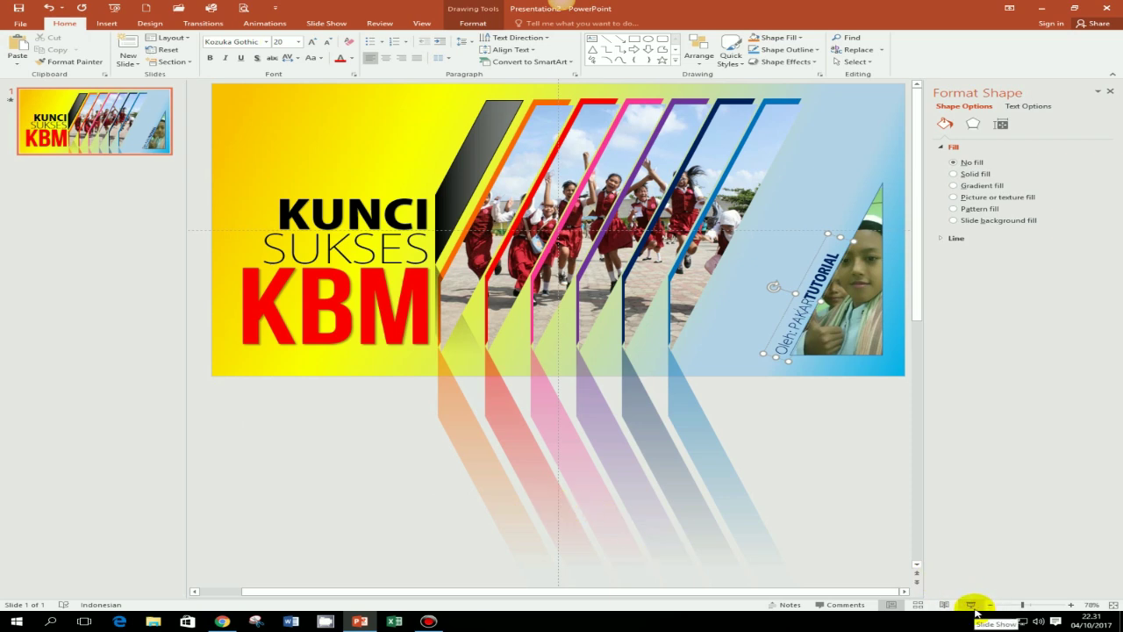
# - Preview the finished slide as a slide show, then start a new blank presentation
pyautogui.click(973, 605)
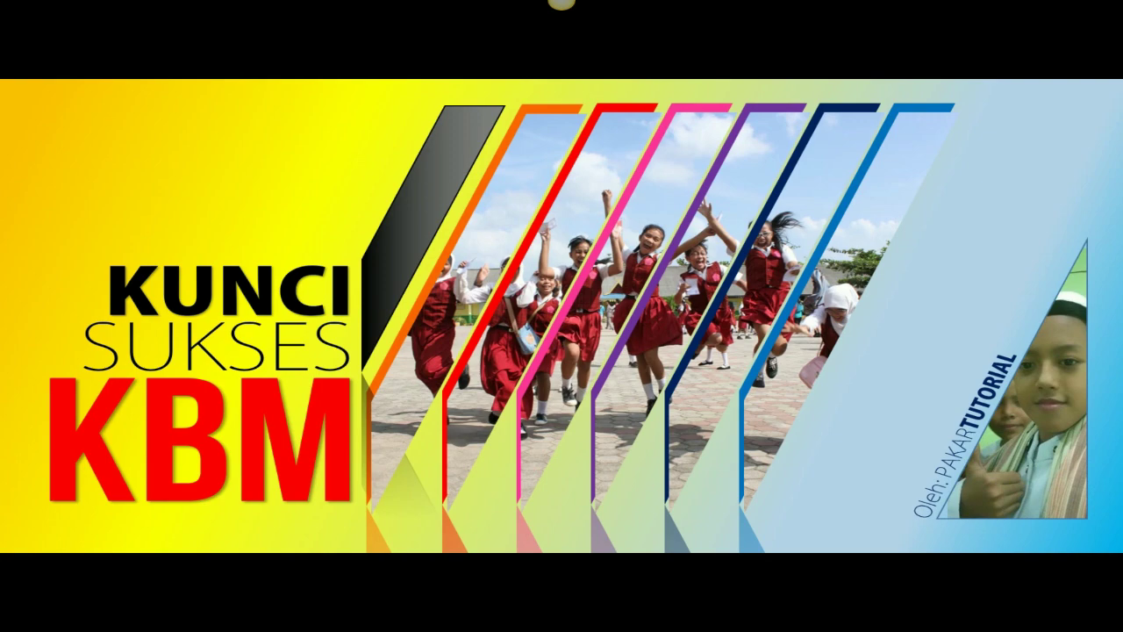
pyautogui.press('Escape')
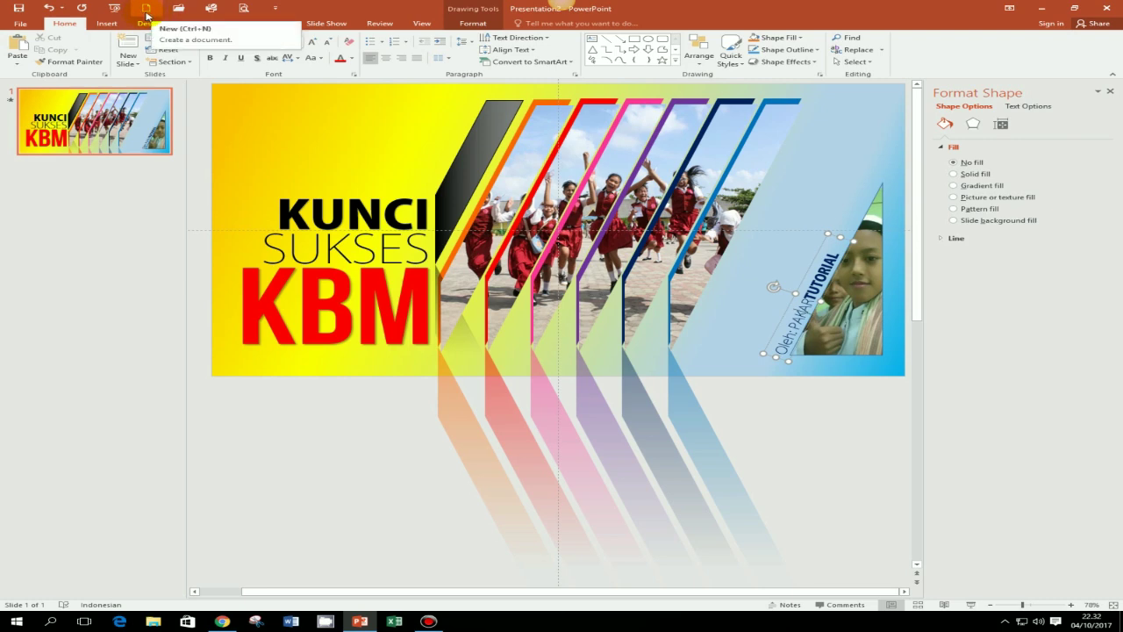
pyautogui.click(146, 11)
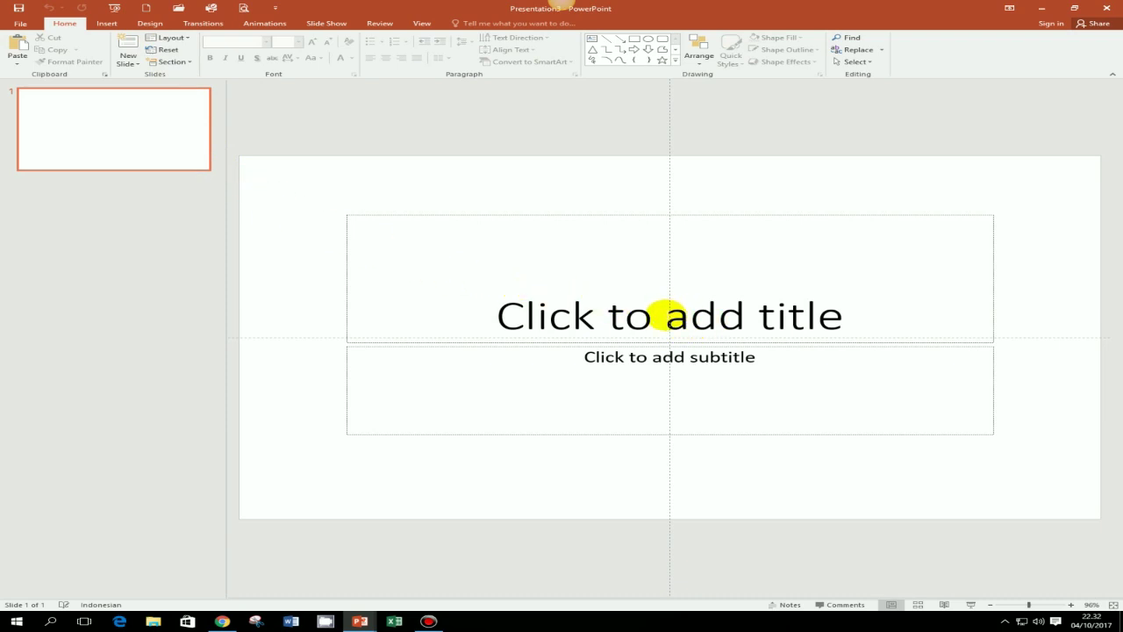
# - Enter title 'KUNCI SUKSES' and subtitle 'KBM', narrowing the title box so it wraps
pyautogui.click(660, 314)
pyautogui.click(701, 319)
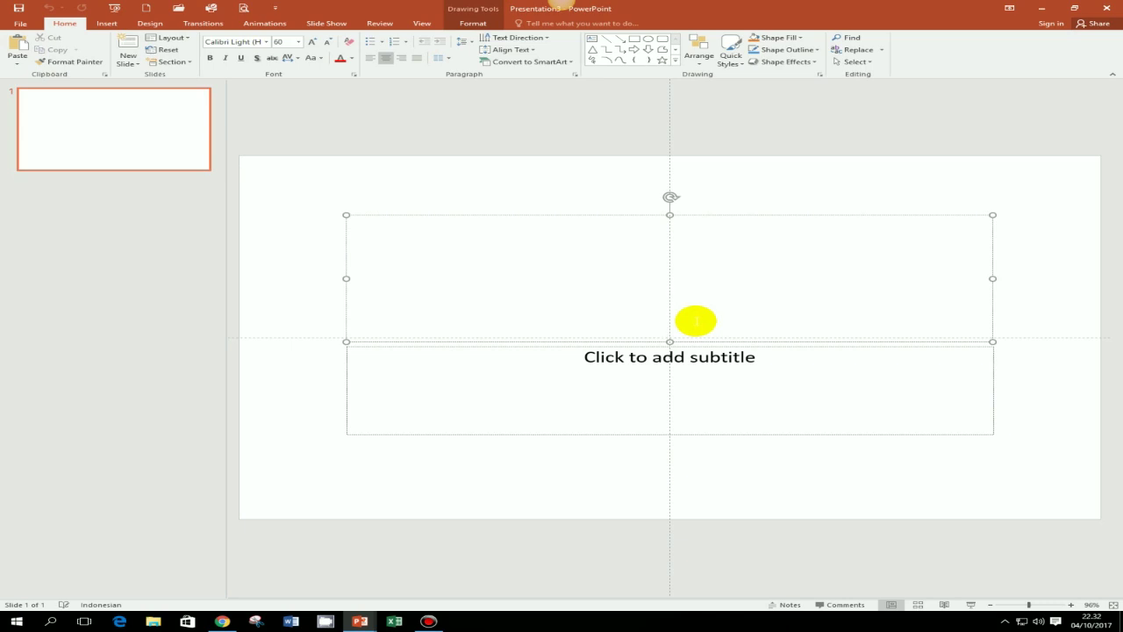
pyautogui.write('KUNCI SU')
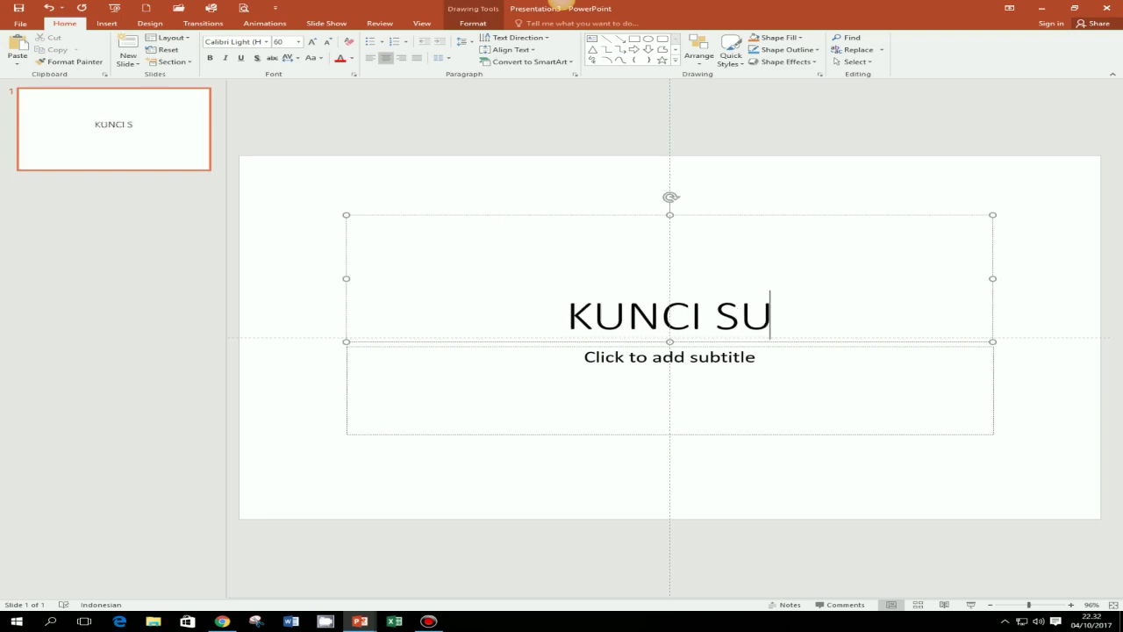
pyautogui.write('KSES')
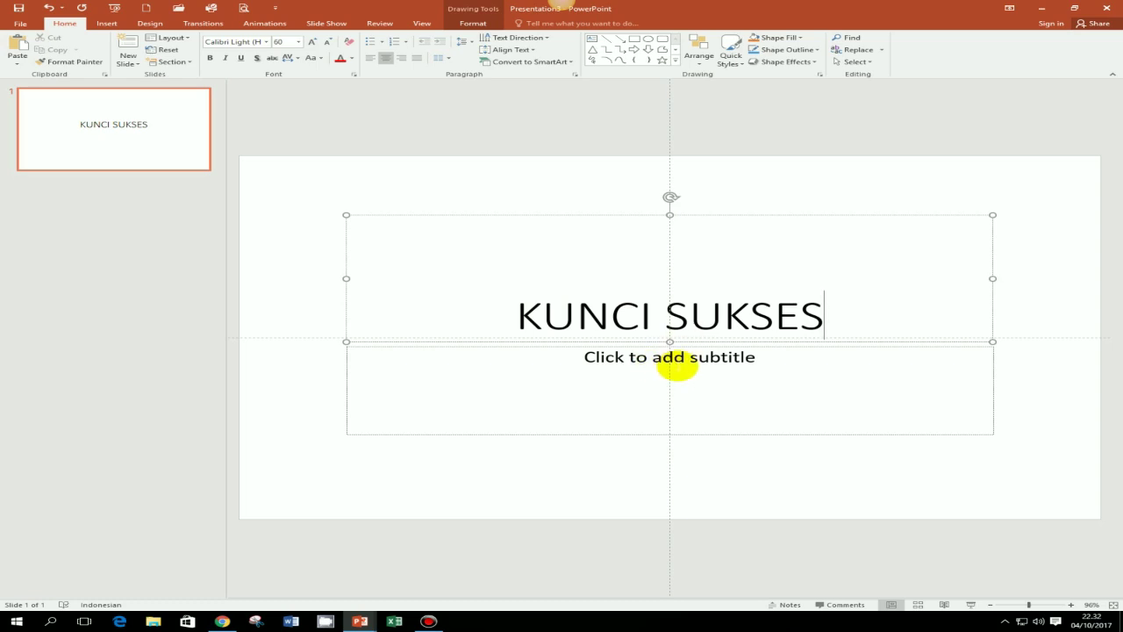
pyautogui.click(669, 359)
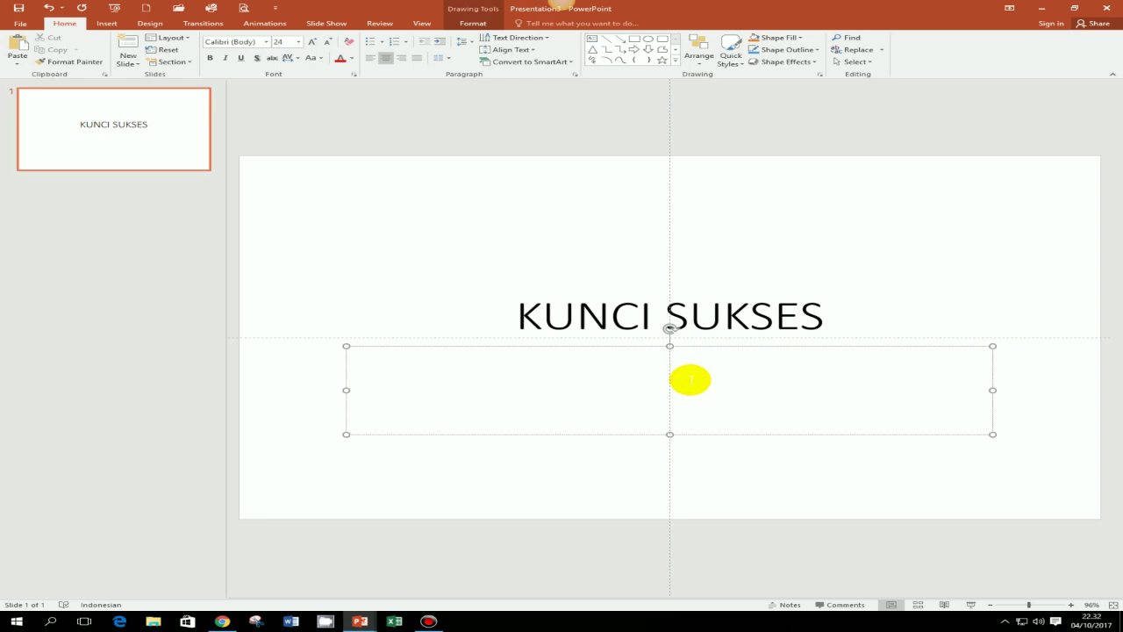
pyautogui.write('K')
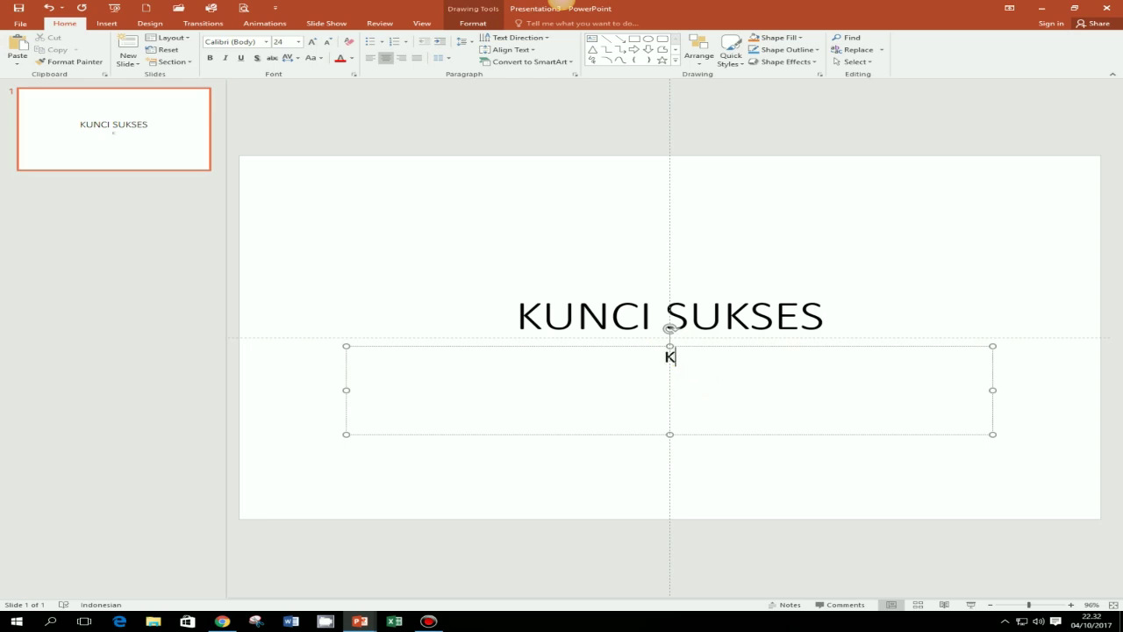
pyautogui.write('BM')
pyautogui.click(678, 279)
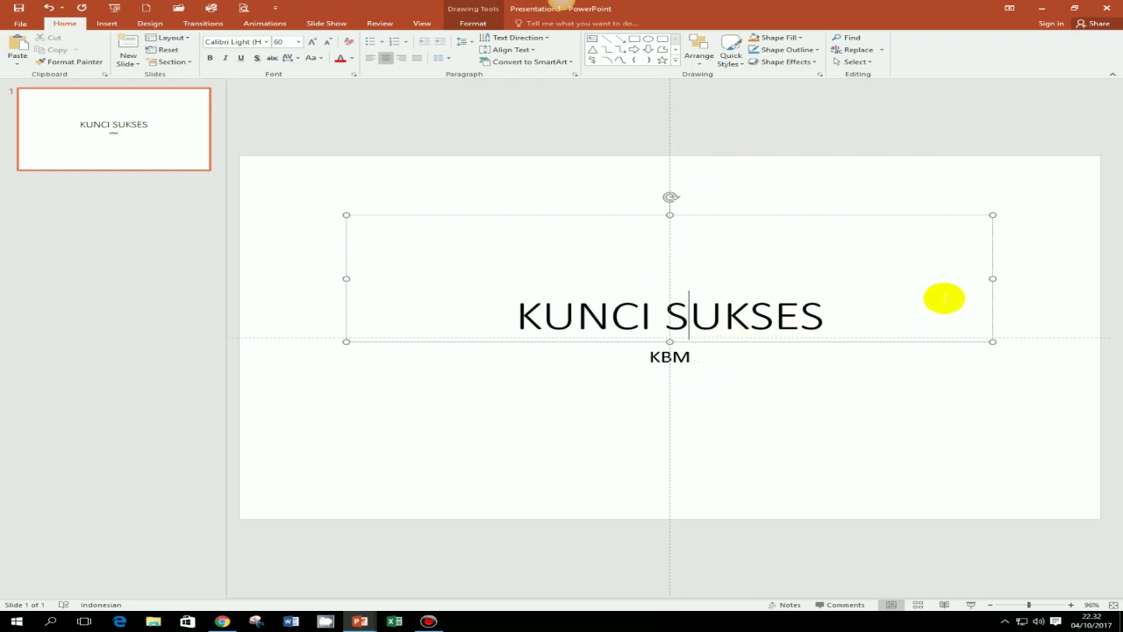
pyautogui.moveTo(992, 279); pyautogui.dragTo(542, 299)
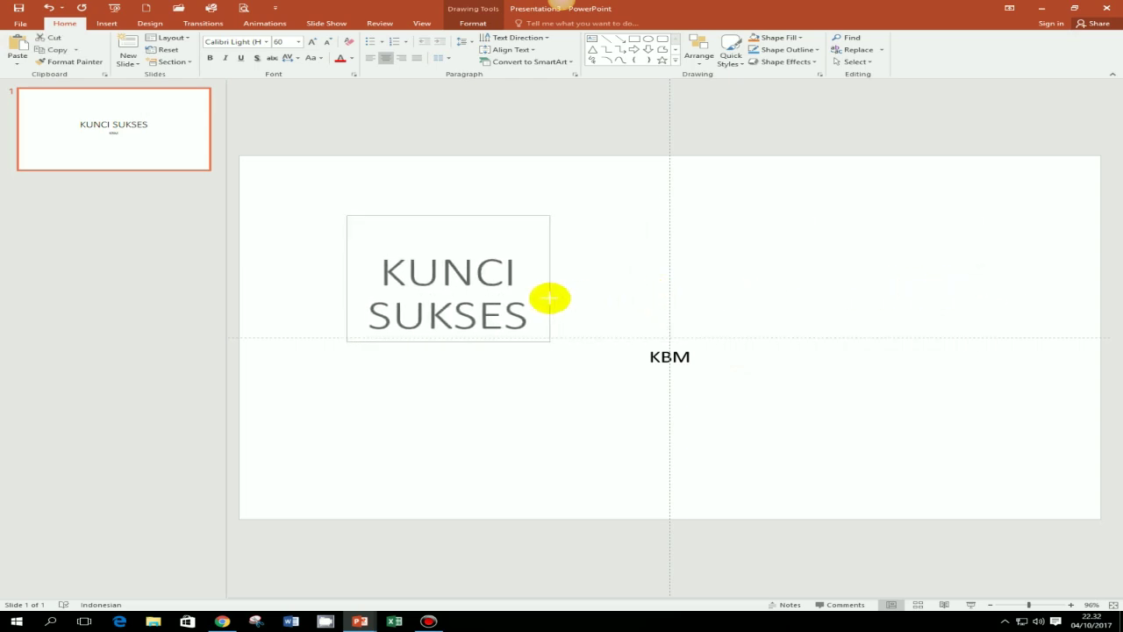
# - Narrow the KBM subtitle box
pyautogui.click(714, 383)
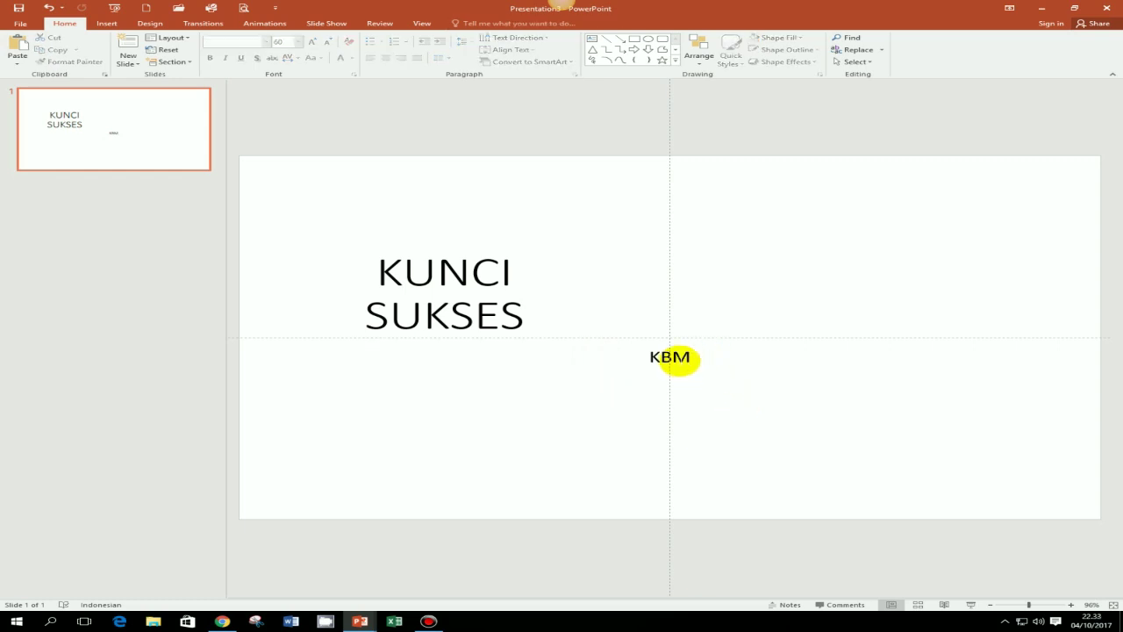
pyautogui.click(674, 358)
pyautogui.moveTo(993, 390); pyautogui.dragTo(519, 383)
pyautogui.click(520, 384)
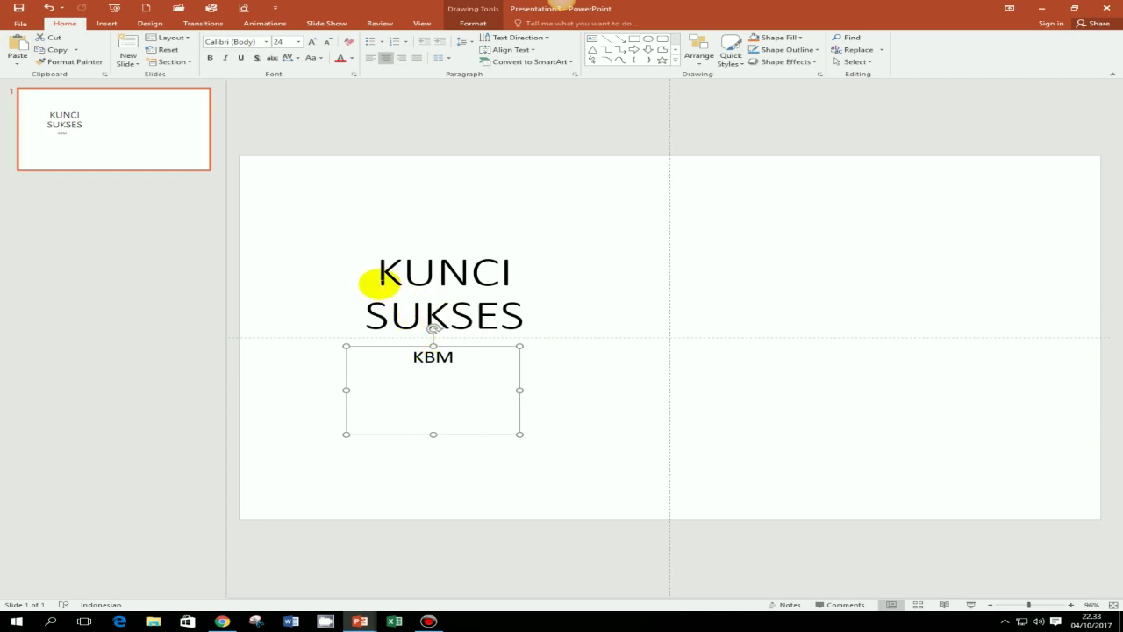
# - Set the KUNCI SUKSES title to Kozuka Gothic Pro H at 72 pt
pyautogui.moveTo(371, 275); pyautogui.dragTo(497, 309)
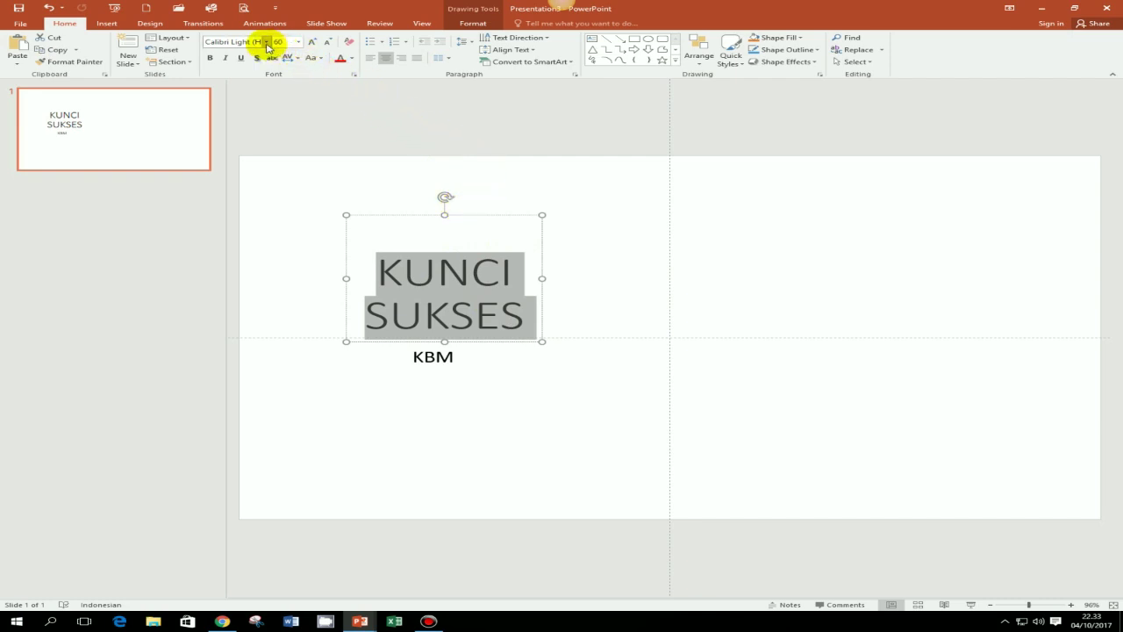
pyautogui.click(267, 42)
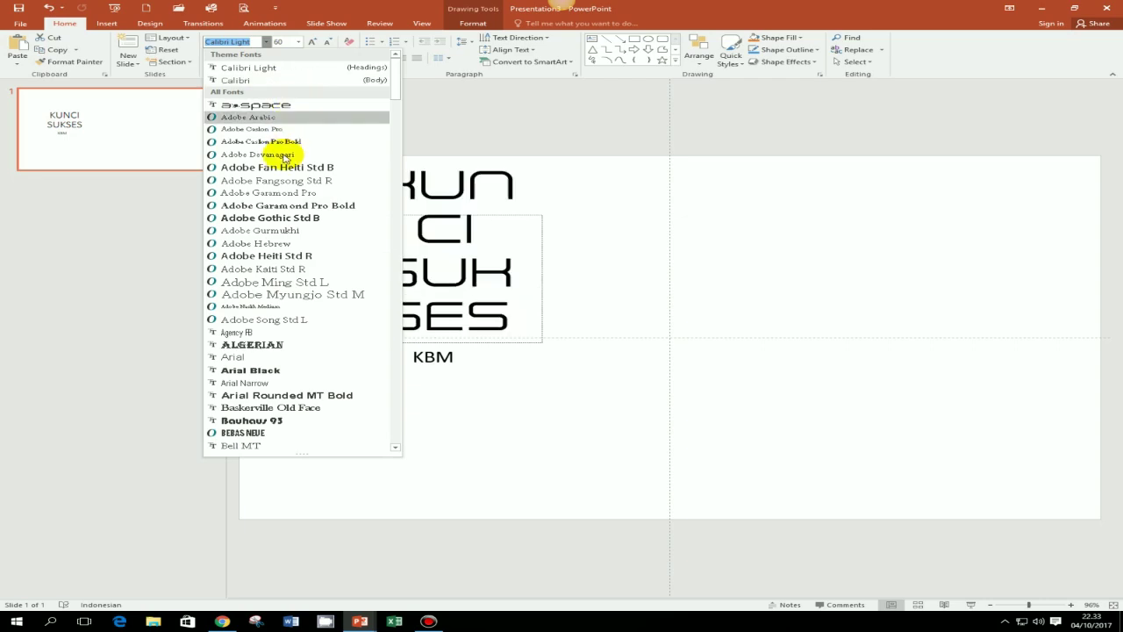
pyautogui.scroll(-2, 322, 309)
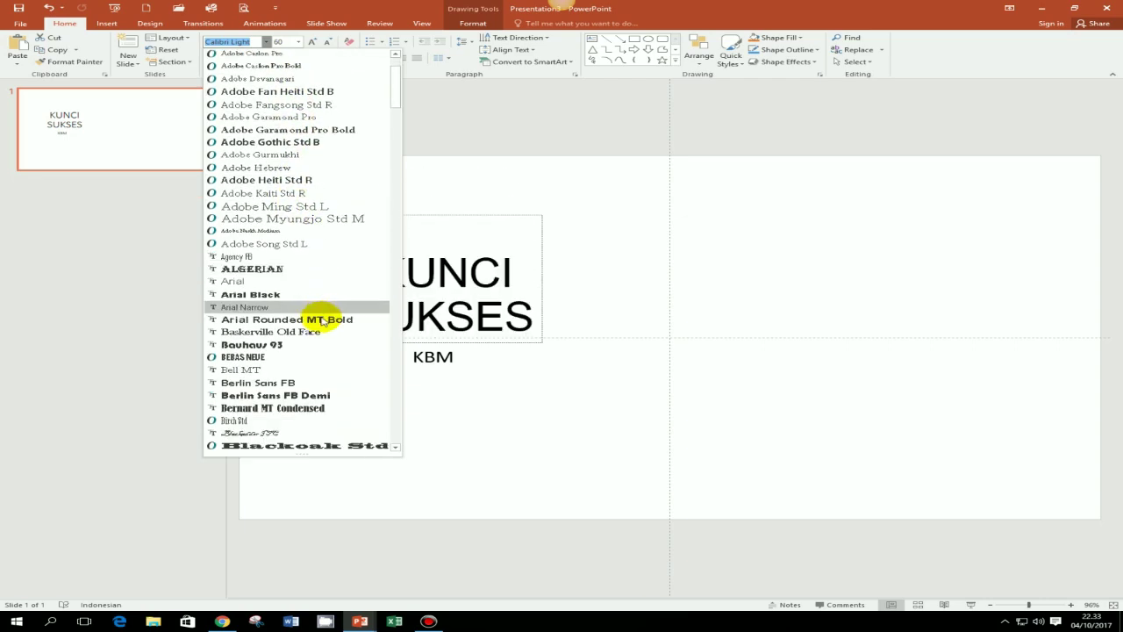
pyautogui.scroll(-4, 320, 320)
pyautogui.scroll(-3, 308, 321)
pyautogui.scroll(-3, 310, 321)
pyautogui.scroll(-4, 312, 324)
pyautogui.scroll(-5, 312, 331)
pyautogui.scroll(-2, 310, 331)
pyautogui.scroll(-5, 309, 338)
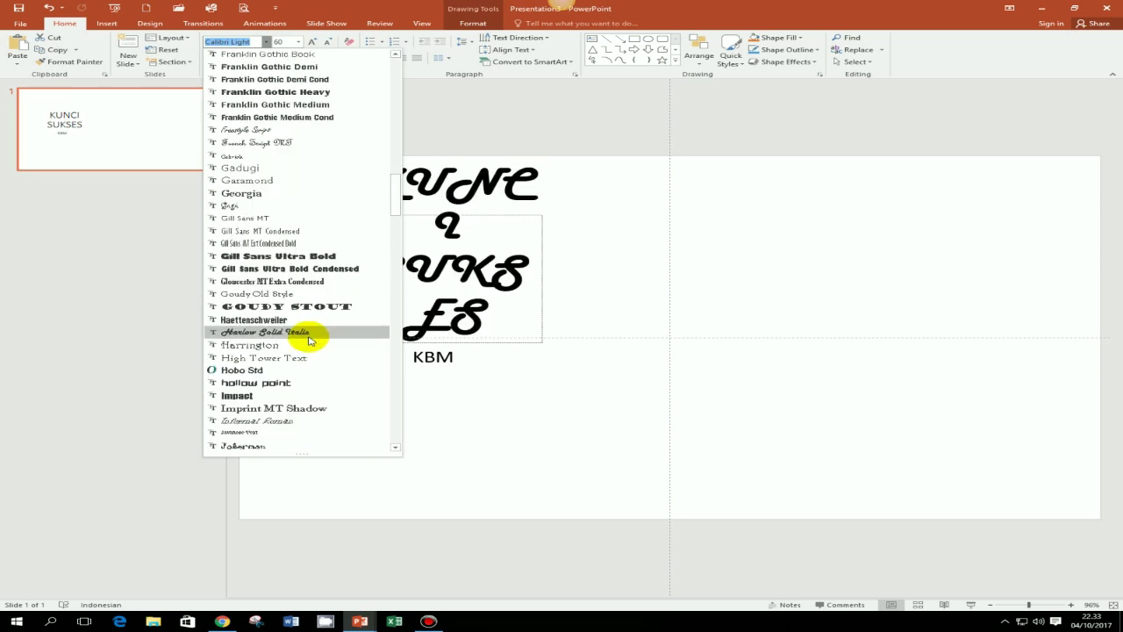
pyautogui.scroll(-5, 309, 339)
pyautogui.scroll(-1, 307, 342)
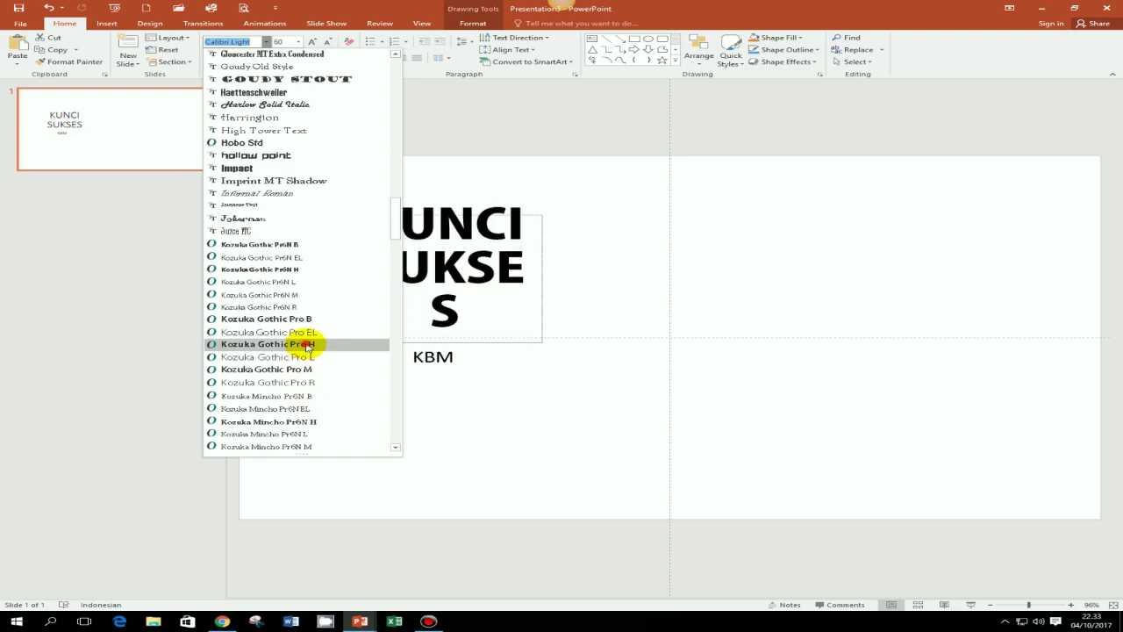
pyautogui.click(307, 344)
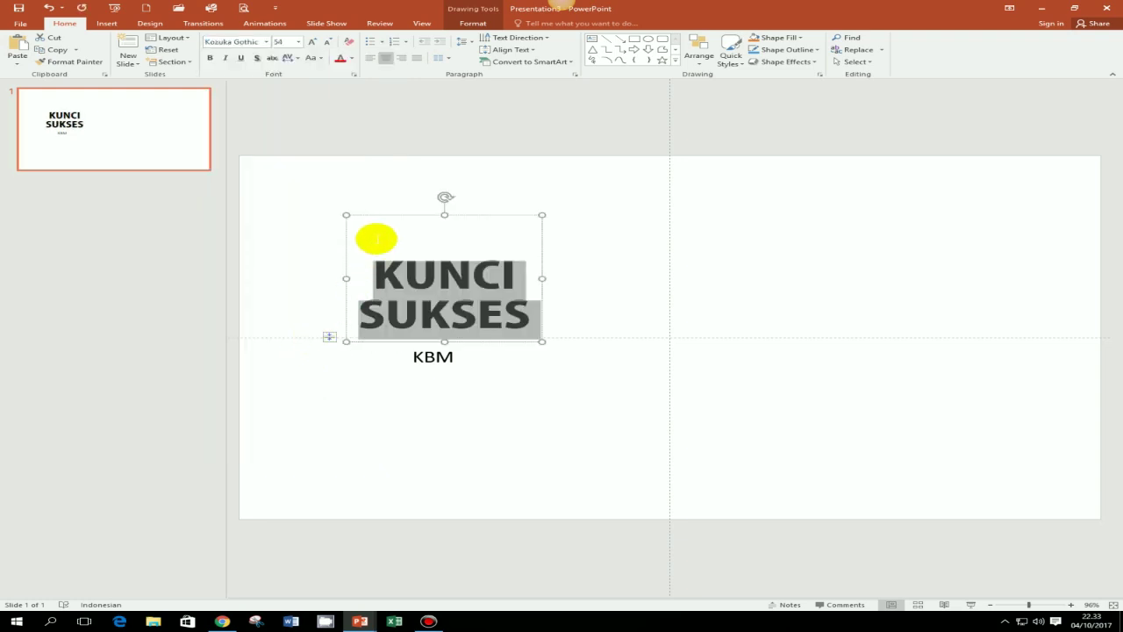
pyautogui.click(298, 43)
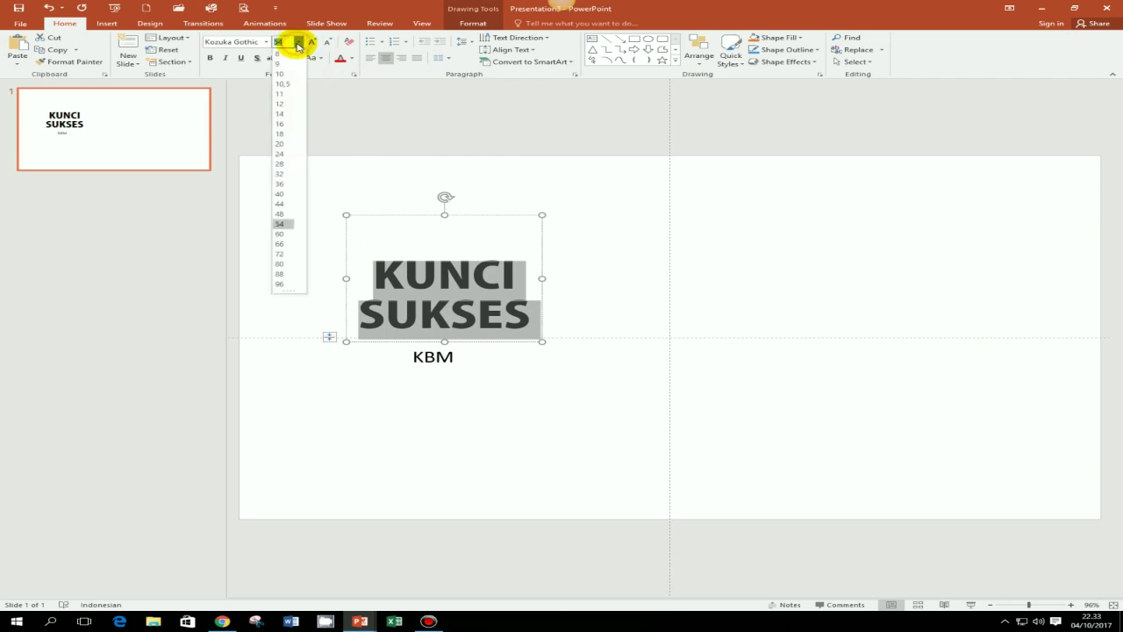
pyautogui.click(280, 254)
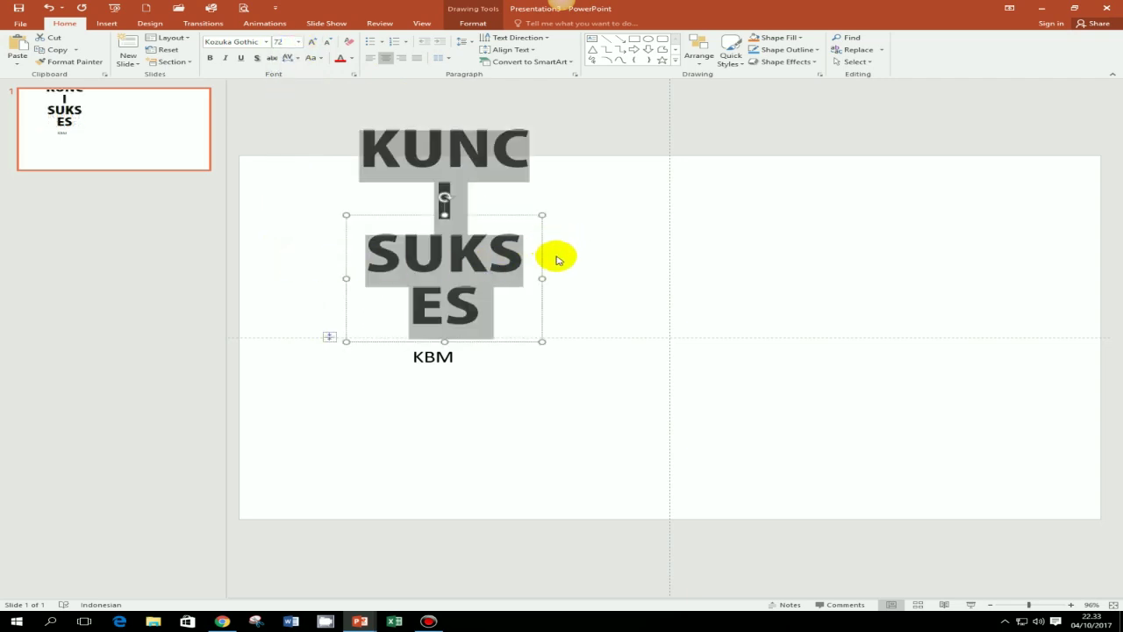
# - Widen the title box slightly and right-align the KUNCI SUKSES text
pyautogui.moveTo(543, 278); pyautogui.dragTo(593, 278)
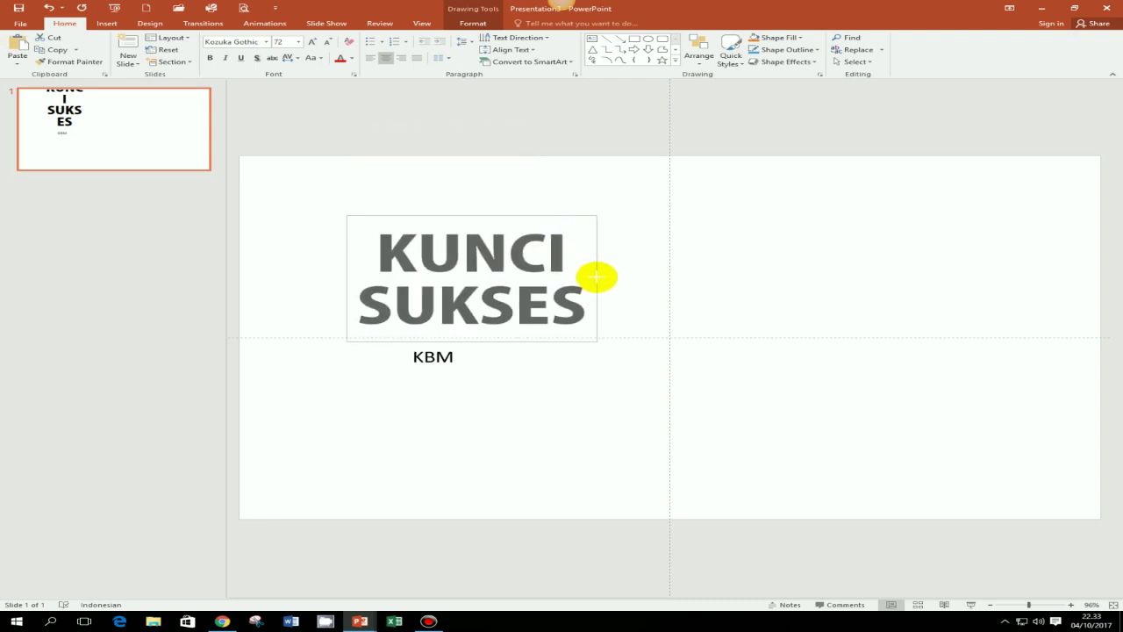
pyautogui.moveTo(594, 277); pyautogui.dragTo(596, 277)
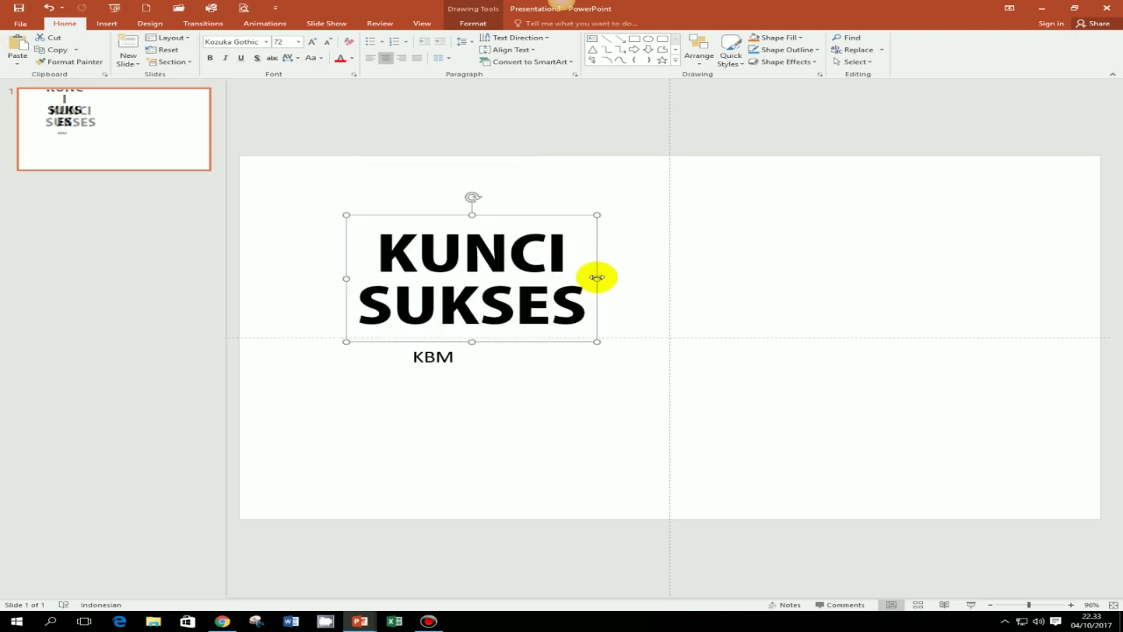
pyautogui.click(401, 58)
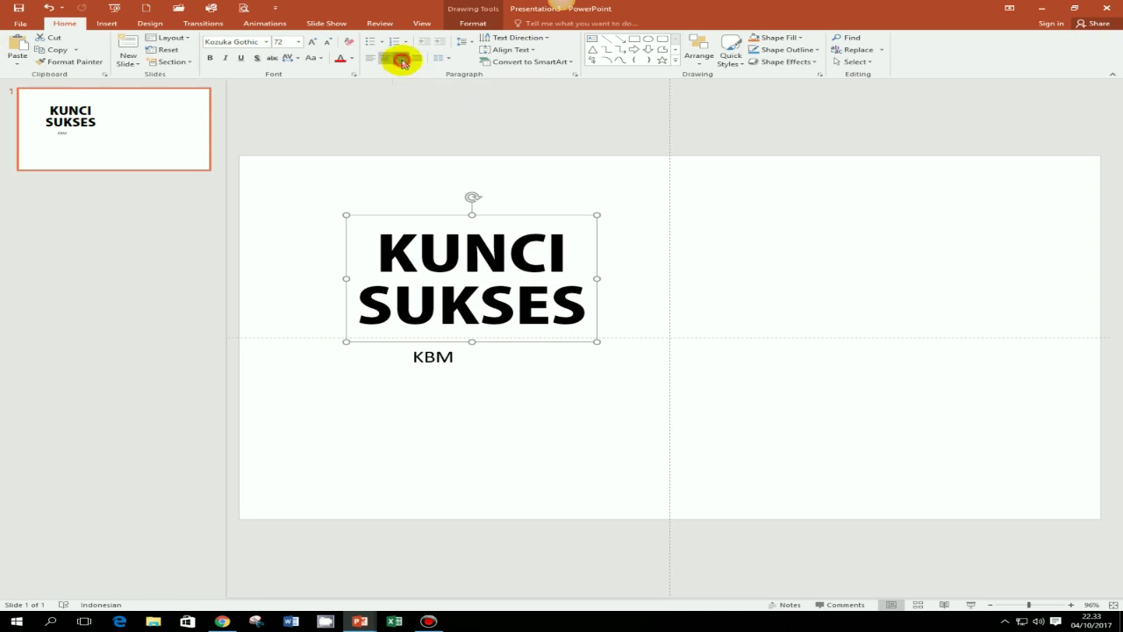
pyautogui.click(445, 357)
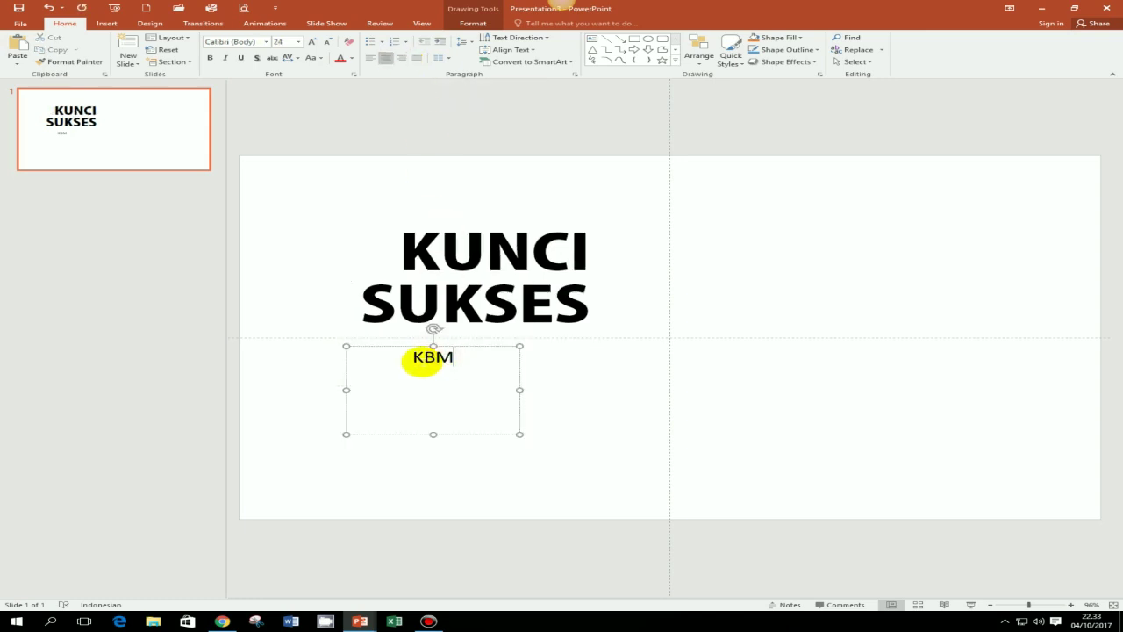
# - Set the KBM text to Bebas Neue at font size 200
pyautogui.moveTo(414, 358); pyautogui.dragTo(463, 358)
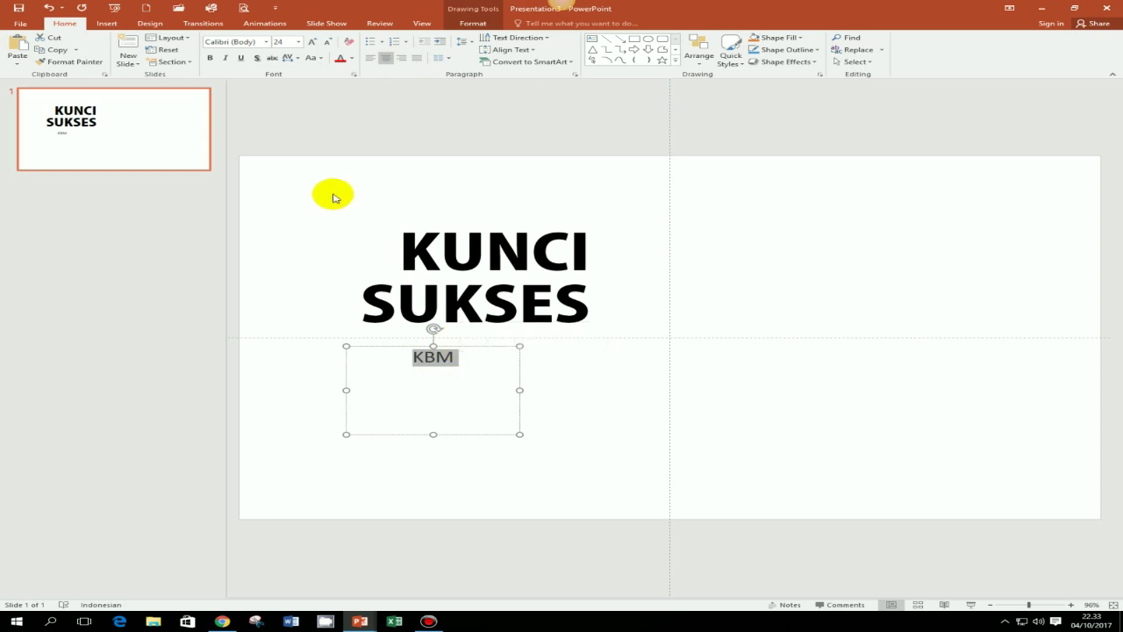
pyautogui.click(266, 44)
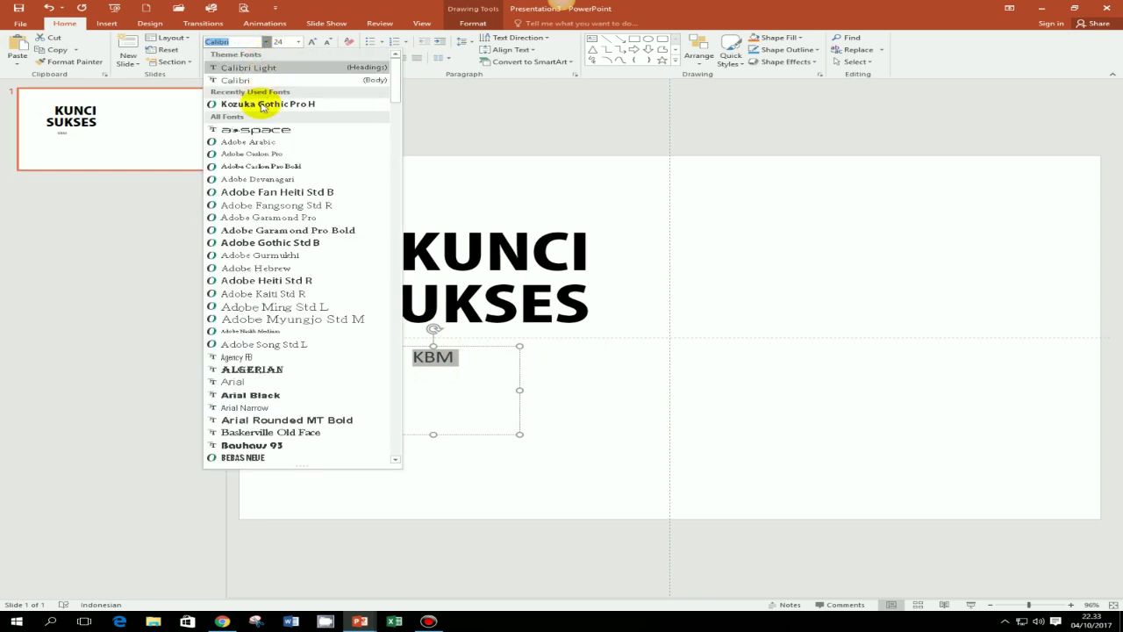
pyautogui.click(258, 457)
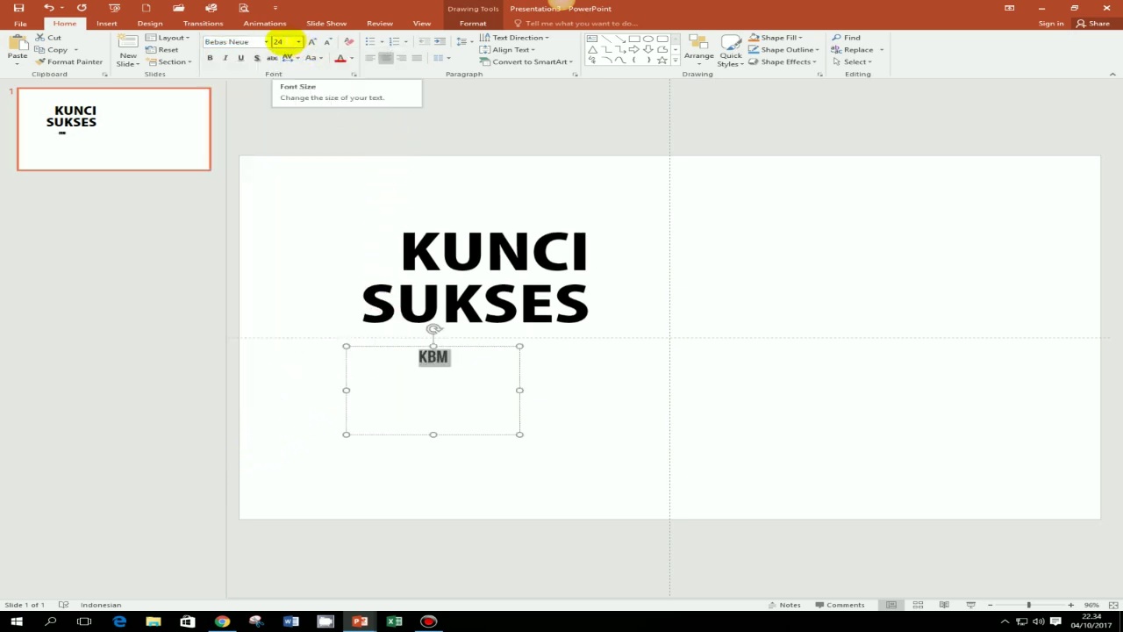
pyautogui.click(278, 42)
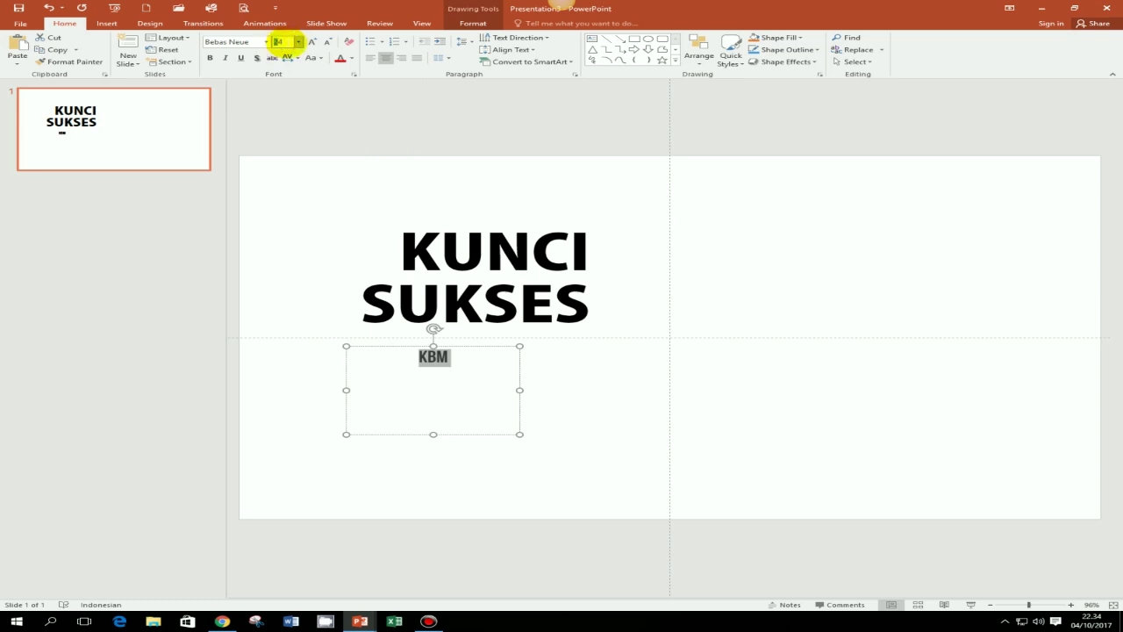
pyautogui.click(299, 42)
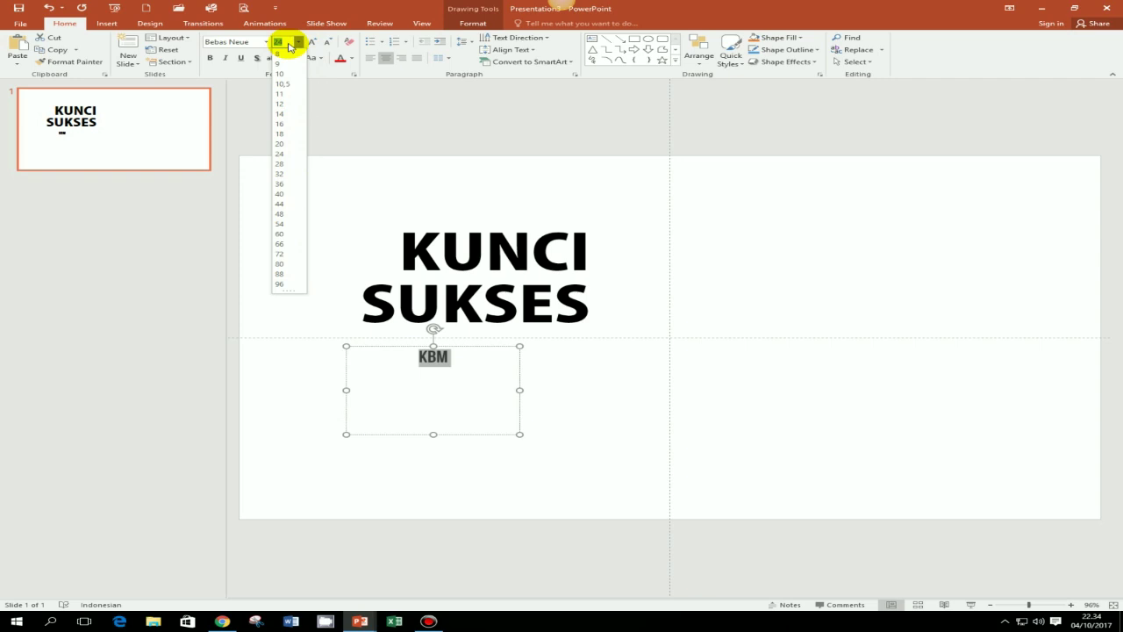
pyautogui.write('200')
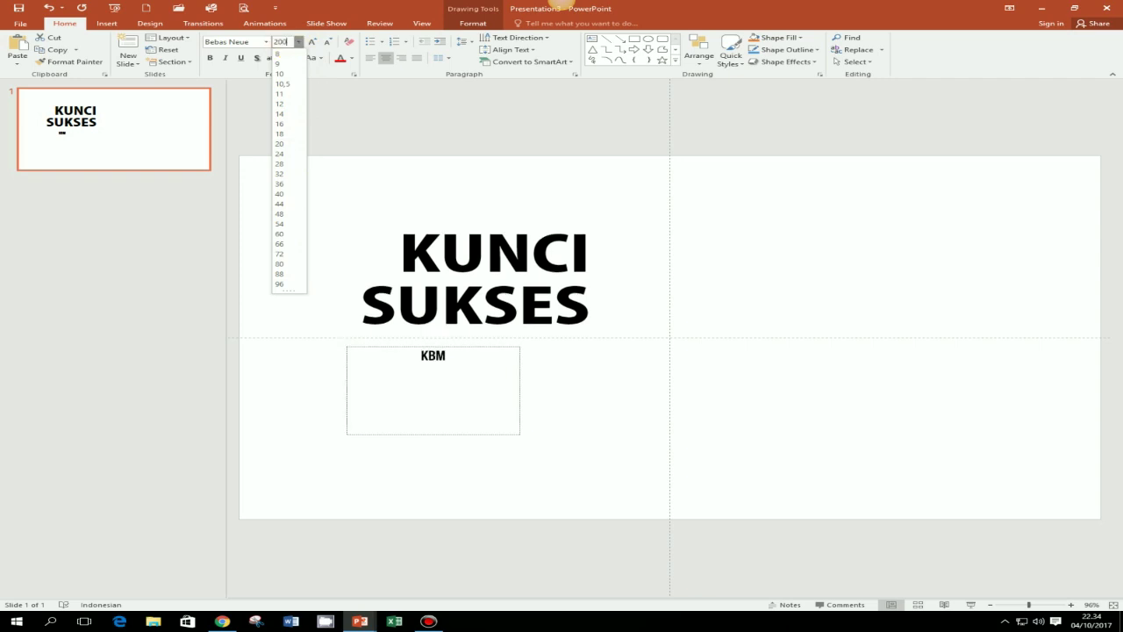
pyautogui.press('Return')
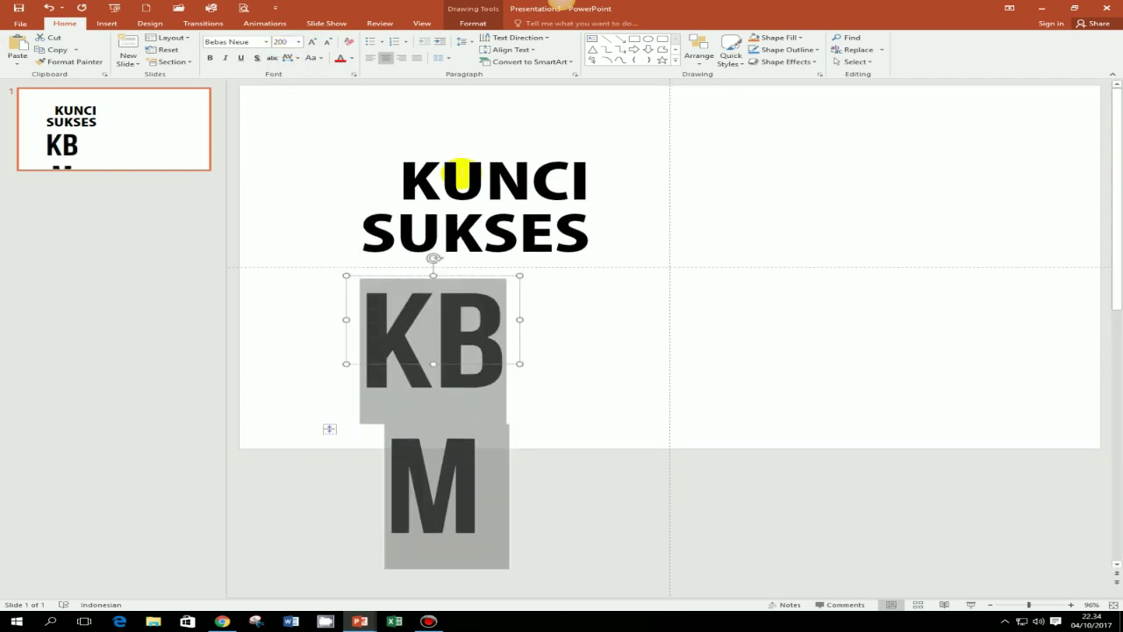
# - Widen the KBM box on both sides so KBM fits on one line
pyautogui.moveTo(524, 320); pyautogui.dragTo(571, 322)
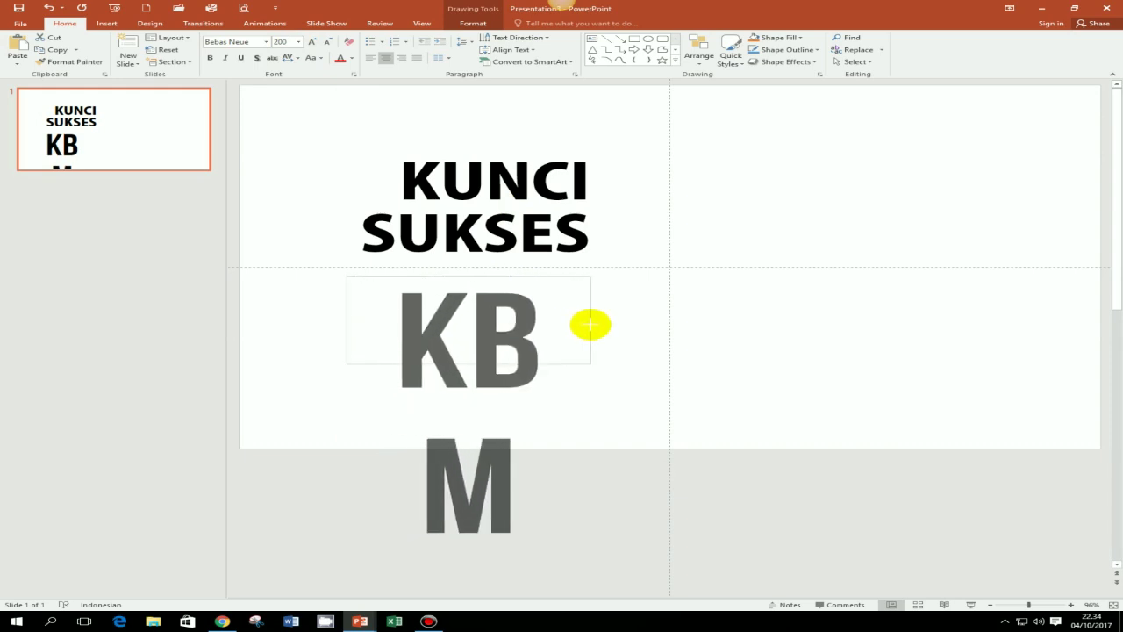
pyautogui.moveTo(570, 323); pyautogui.dragTo(591, 324)
pyautogui.moveTo(346, 320); pyautogui.dragTo(303, 320)
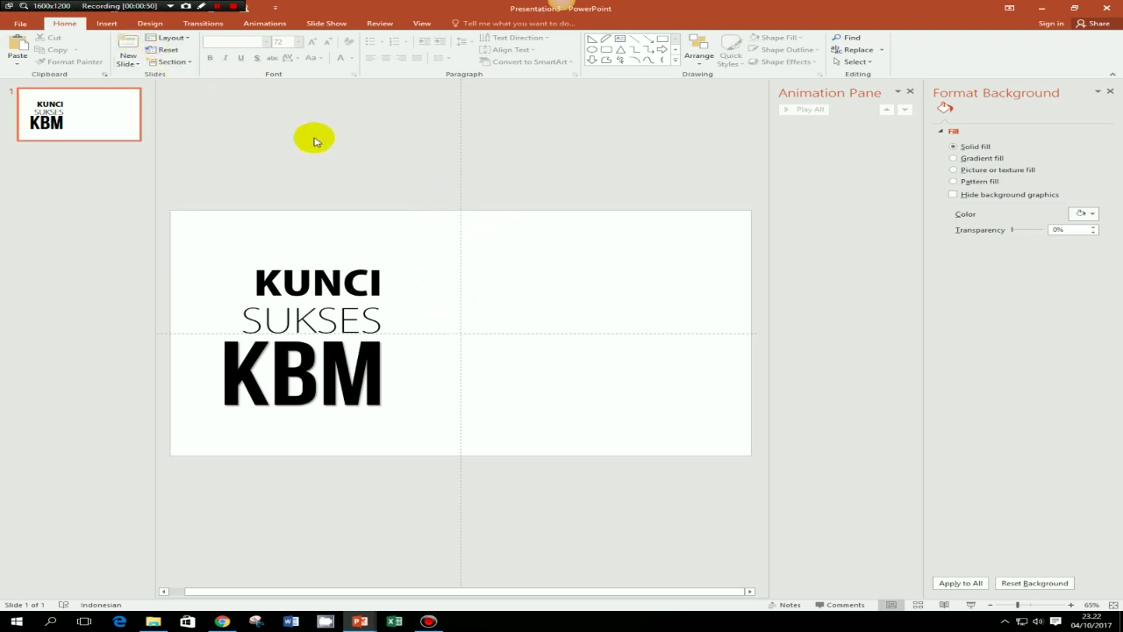
# - Draw a parallelogram from the slide's top edge, stretch it taller and slant it narrower
pyautogui.click(107, 23)
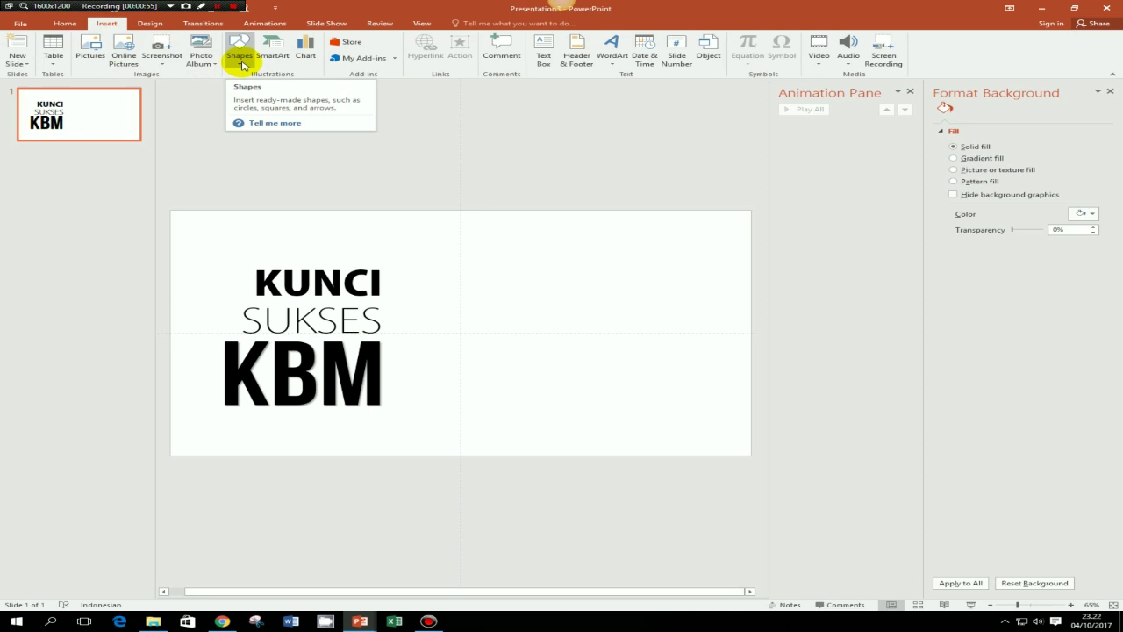
pyautogui.click(241, 58)
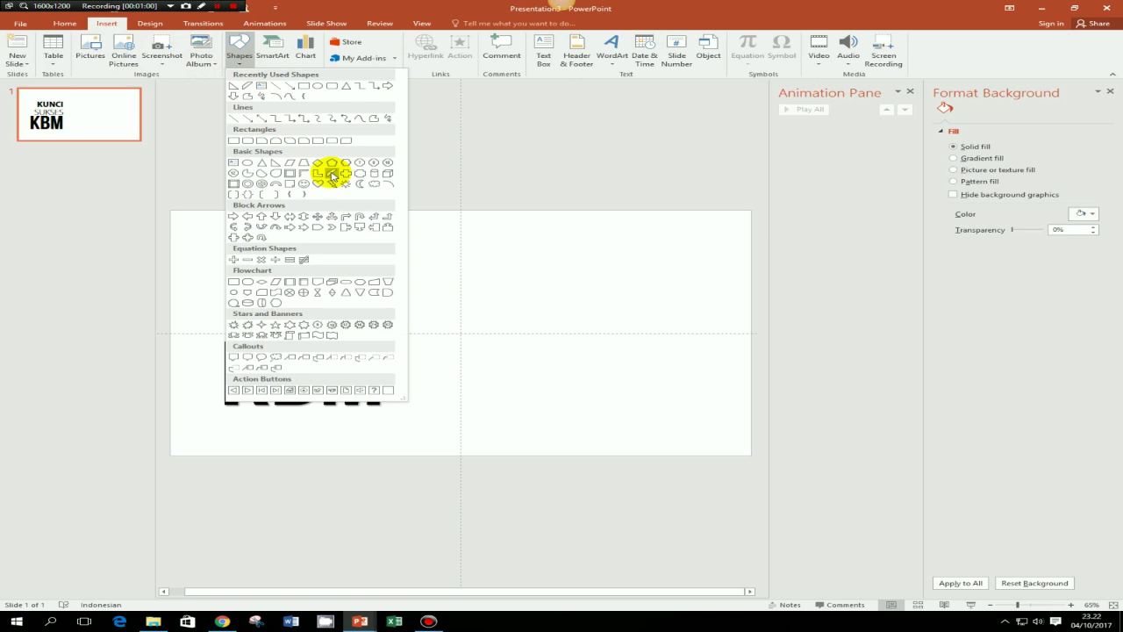
pyautogui.click(332, 174)
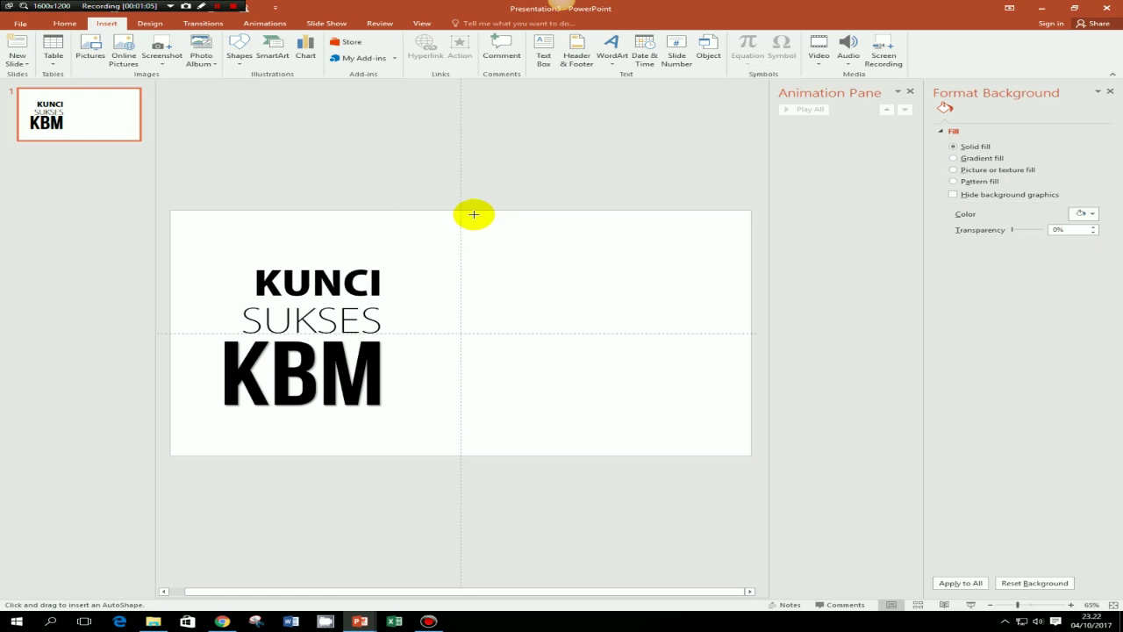
pyautogui.moveTo(472, 214)
pyautogui.mouseDown()
pyautogui.moveTo(396, 348)
pyautogui.moveTo(370, 347)
pyautogui.mouseUp()
pyautogui.moveTo(414, 268)
pyautogui.mouseDown()
pyautogui.moveTo(462, 274)
pyautogui.moveTo(471, 262)
pyautogui.mouseUp()
pyautogui.moveTo(474, 338); pyautogui.dragTo(464, 389)
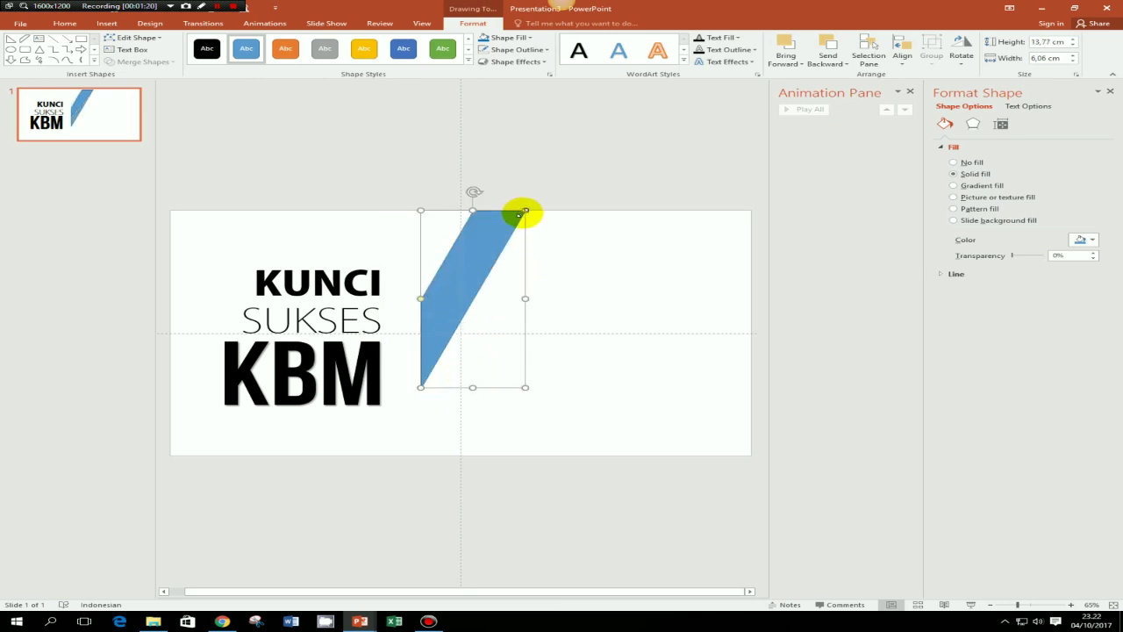
pyautogui.moveTo(420, 299); pyautogui.dragTo(420, 333)
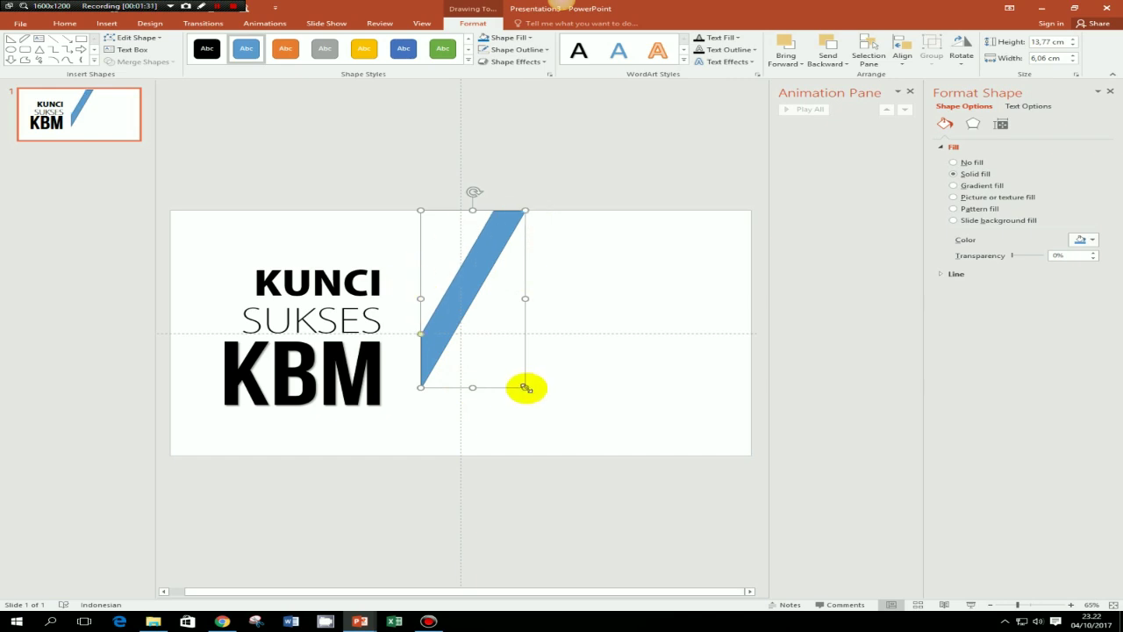
# - Resize the strip to 13.6 cm tall and place it on the centre line at the top edge
pyautogui.moveTo(526, 387); pyautogui.dragTo(548, 402)
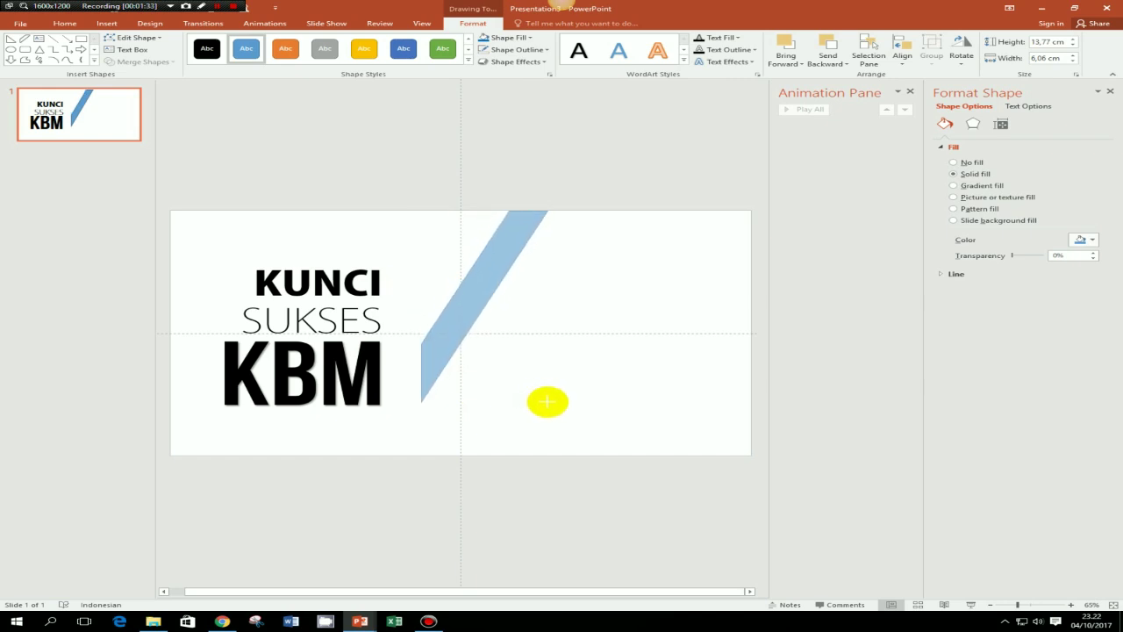
pyautogui.moveTo(547, 402); pyautogui.dragTo(548, 402)
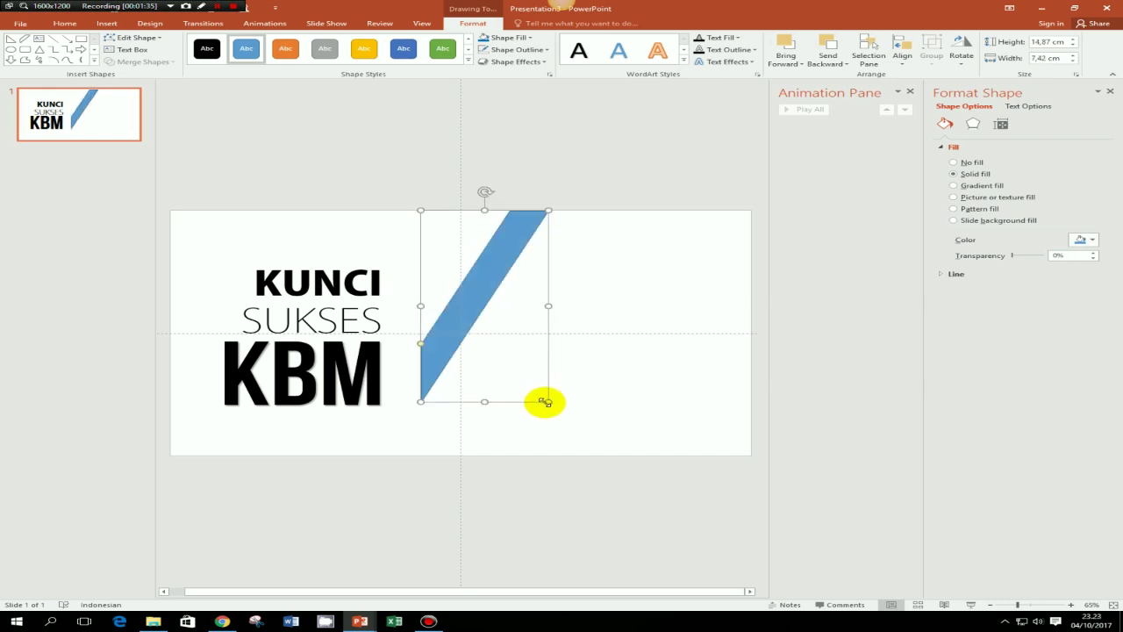
pyautogui.click(488, 398)
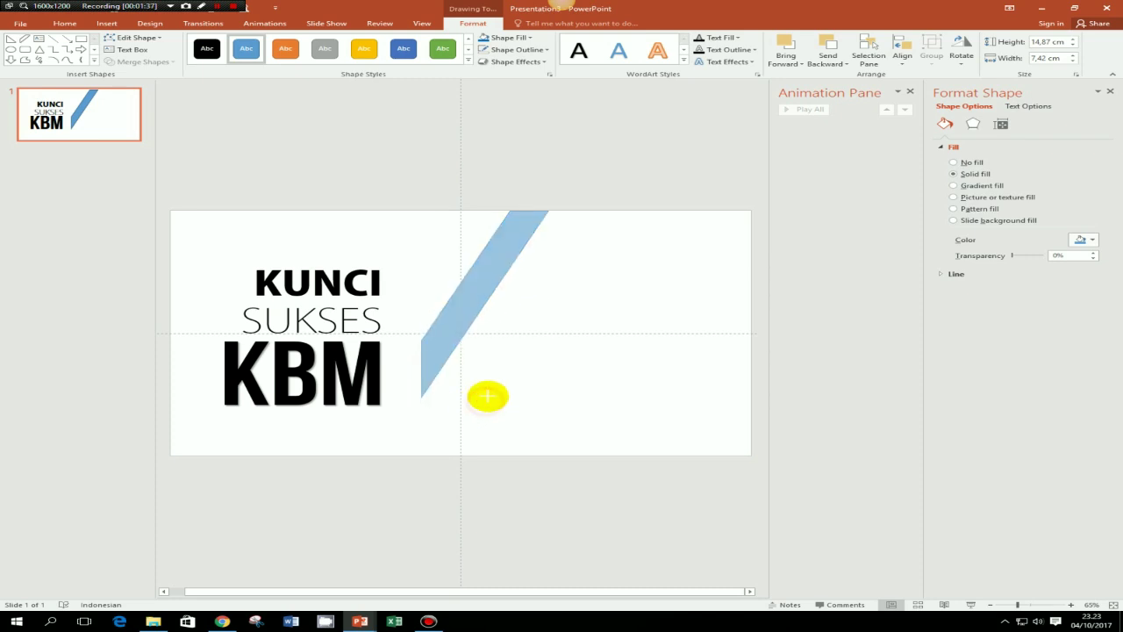
pyautogui.moveTo(488, 398); pyautogui.dragTo(486, 386)
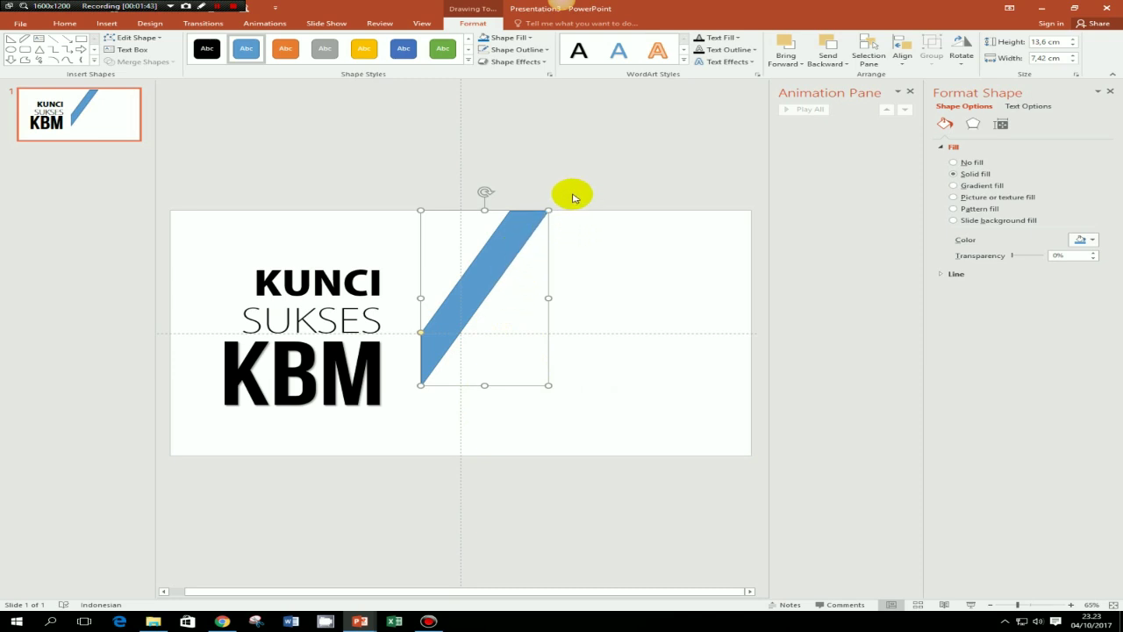
pyautogui.moveTo(494, 269); pyautogui.dragTo(470, 270)
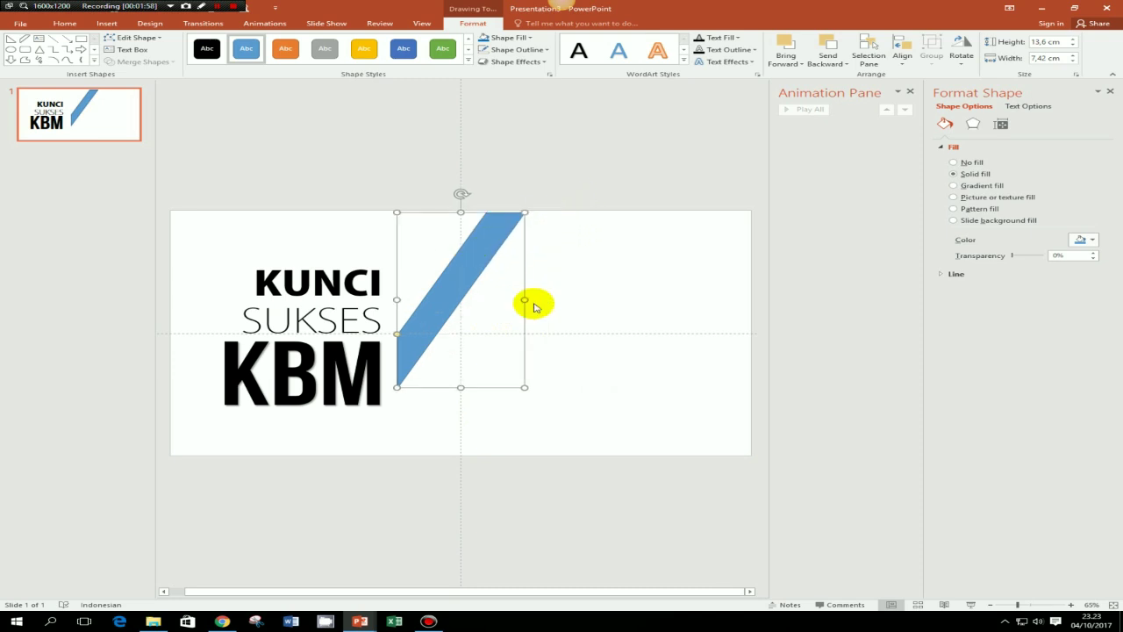
pyautogui.moveTo(483, 257); pyautogui.dragTo(483, 255)
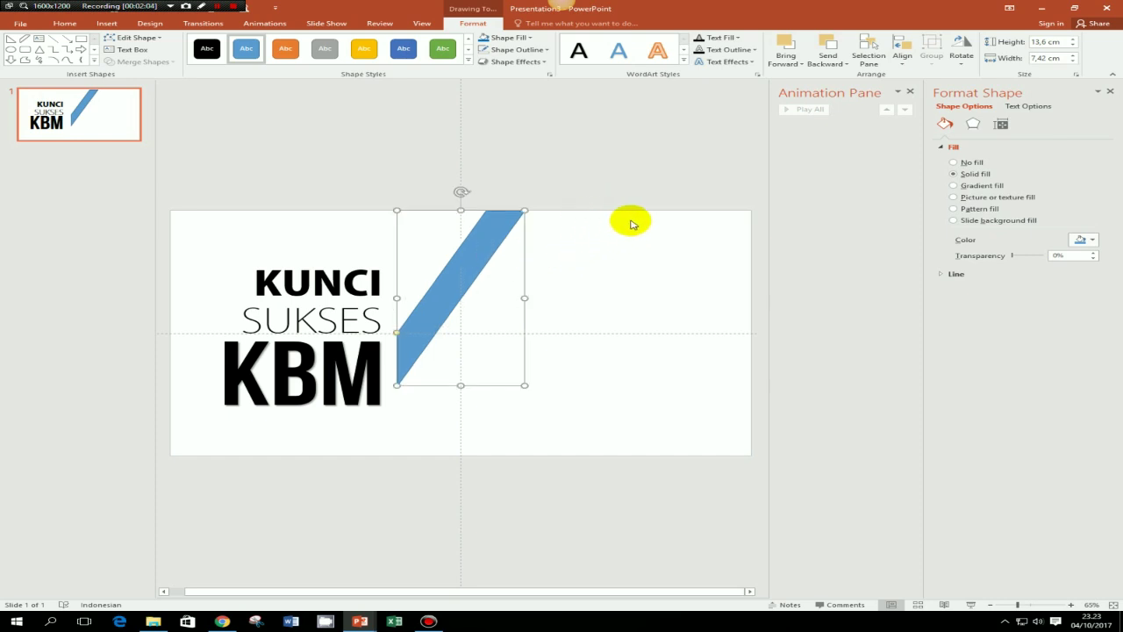
pyautogui.click(459, 271)
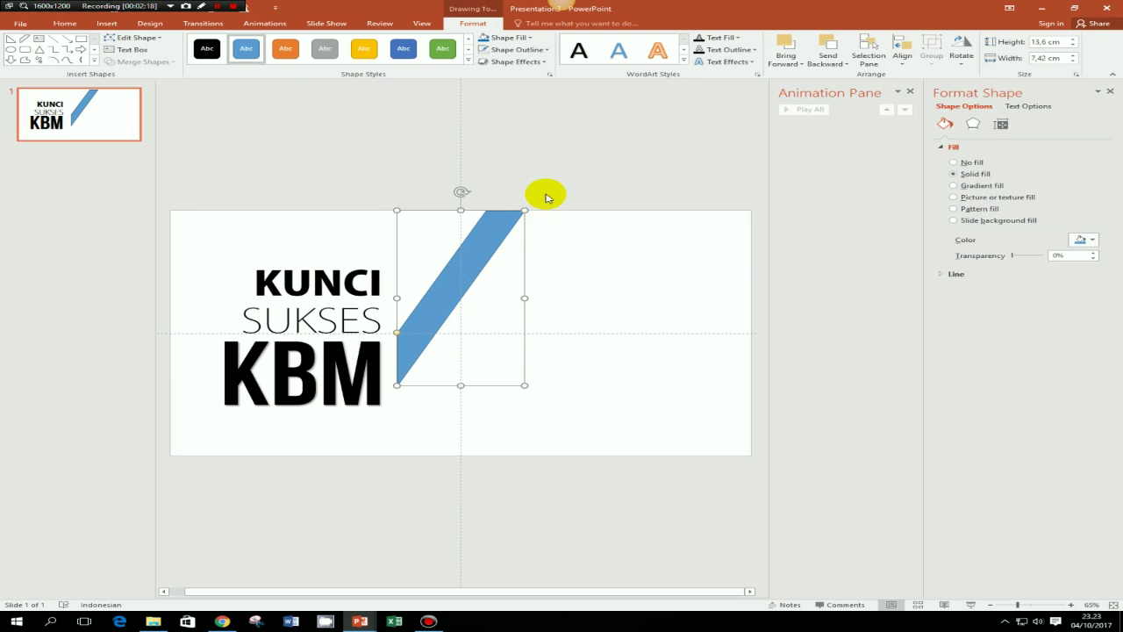
pyautogui.click(459, 268)
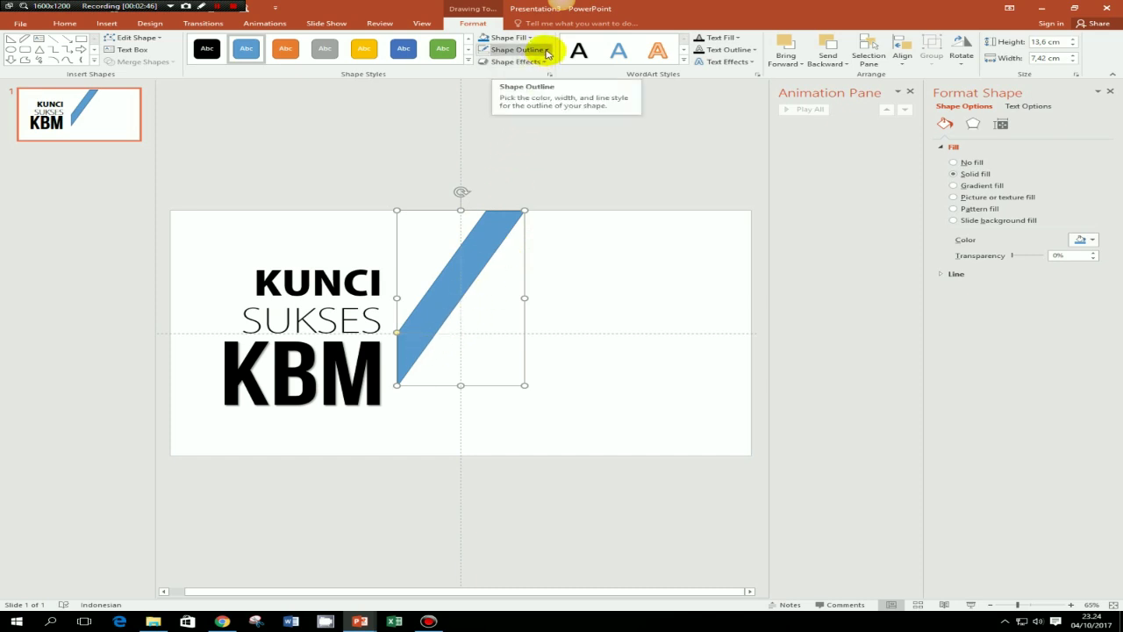
# - Set the strip to No Outline and apply a Half Reflection, touching effect
pyautogui.click(546, 50)
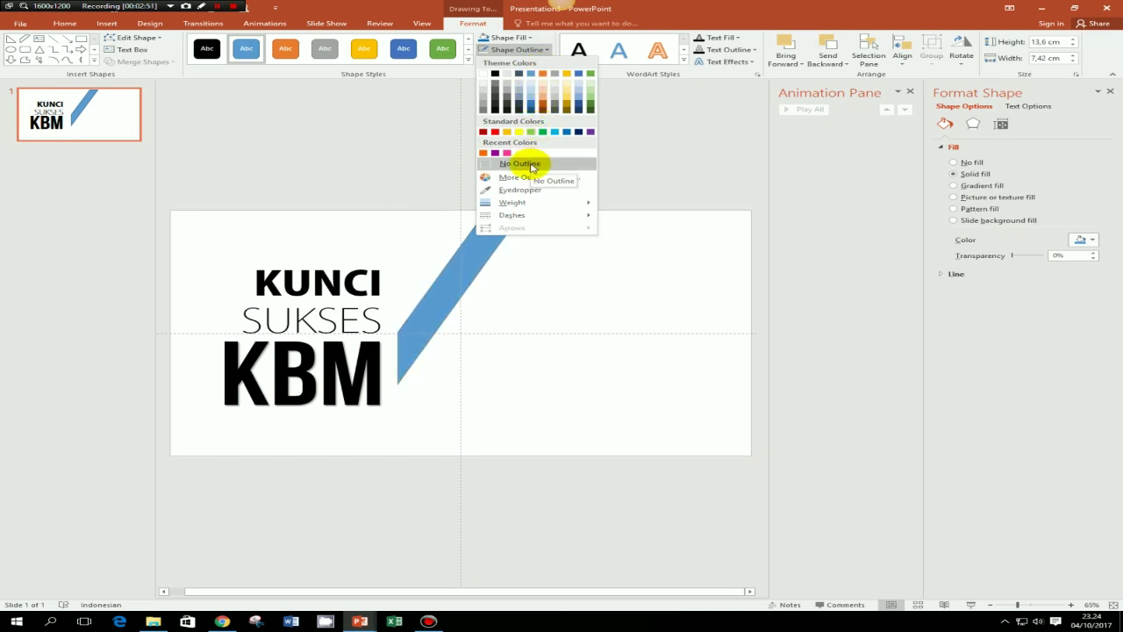
pyautogui.click(529, 165)
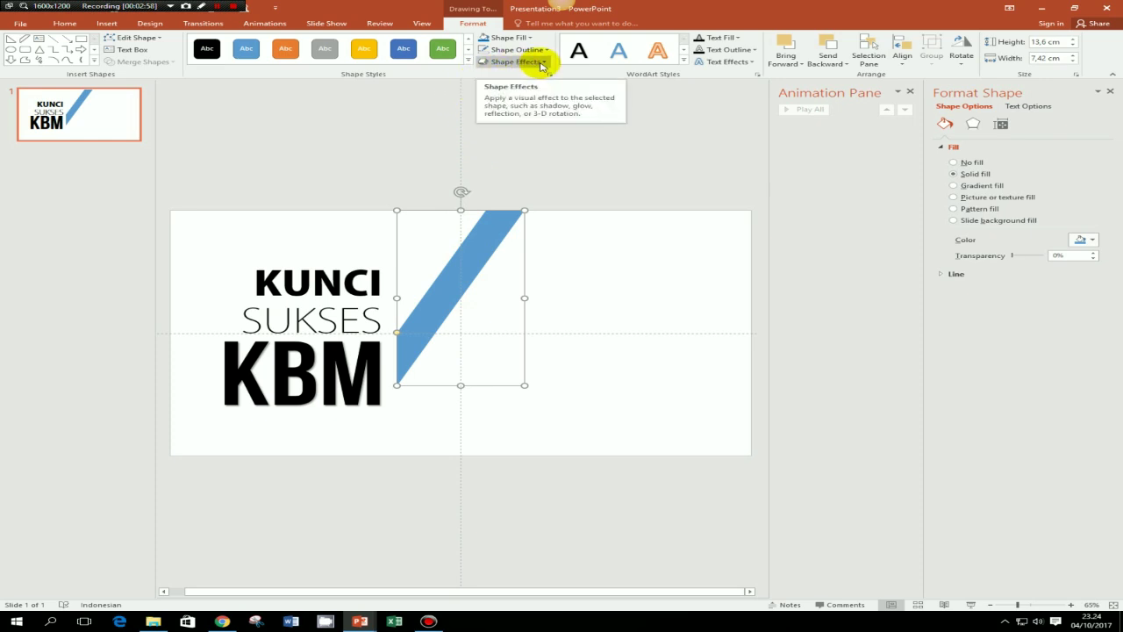
pyautogui.click(544, 65)
pyautogui.moveTo(529, 103)
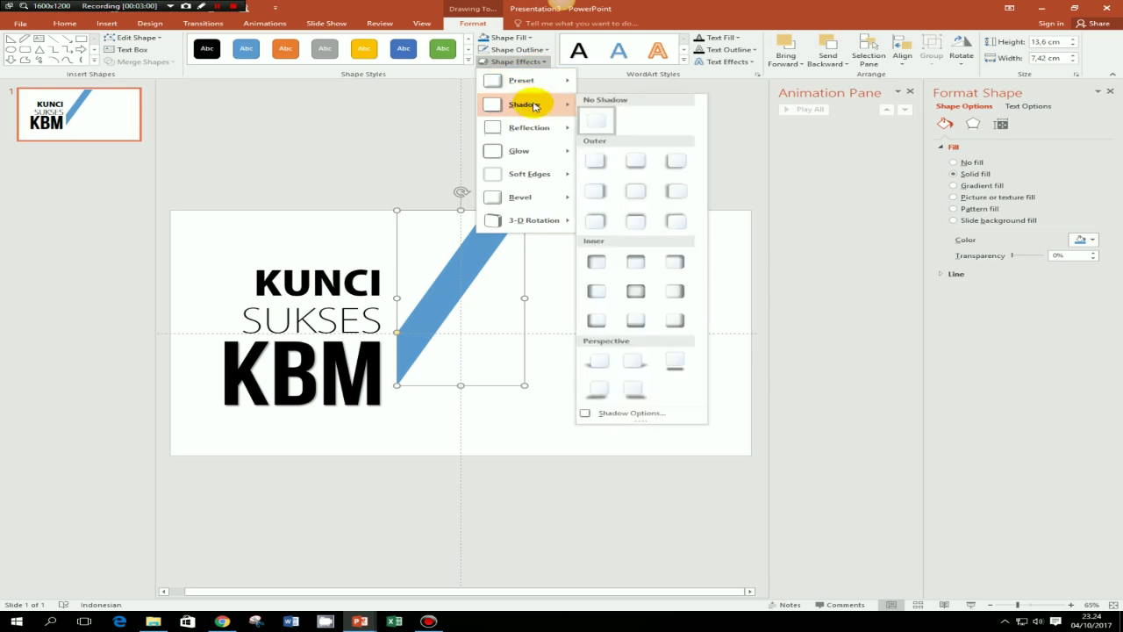
pyautogui.moveTo(532, 129)
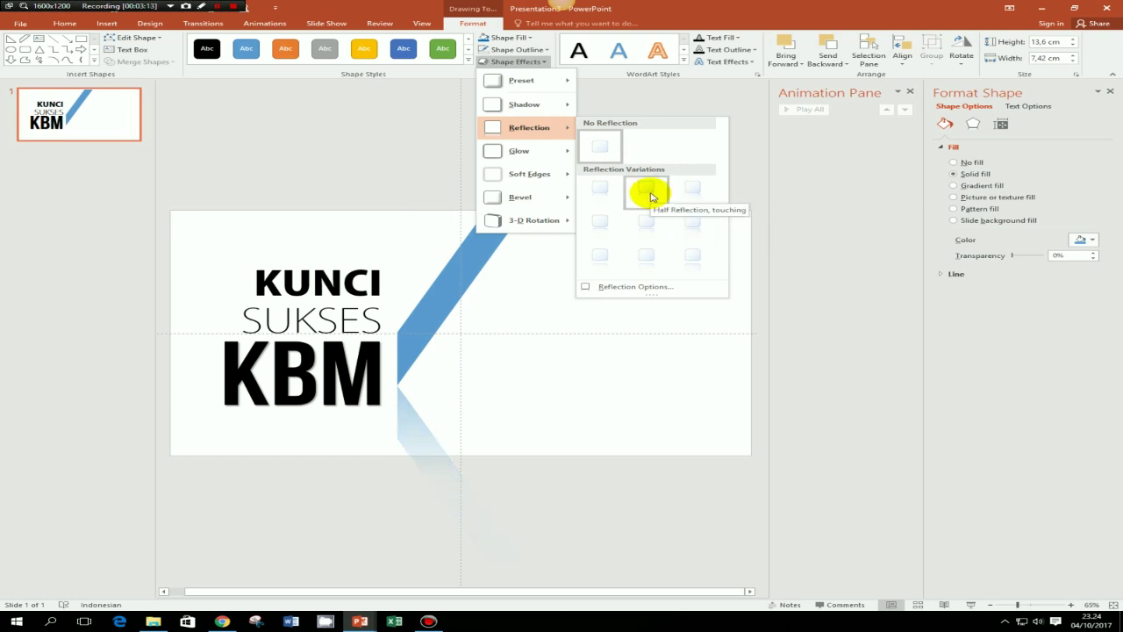
pyautogui.click(650, 195)
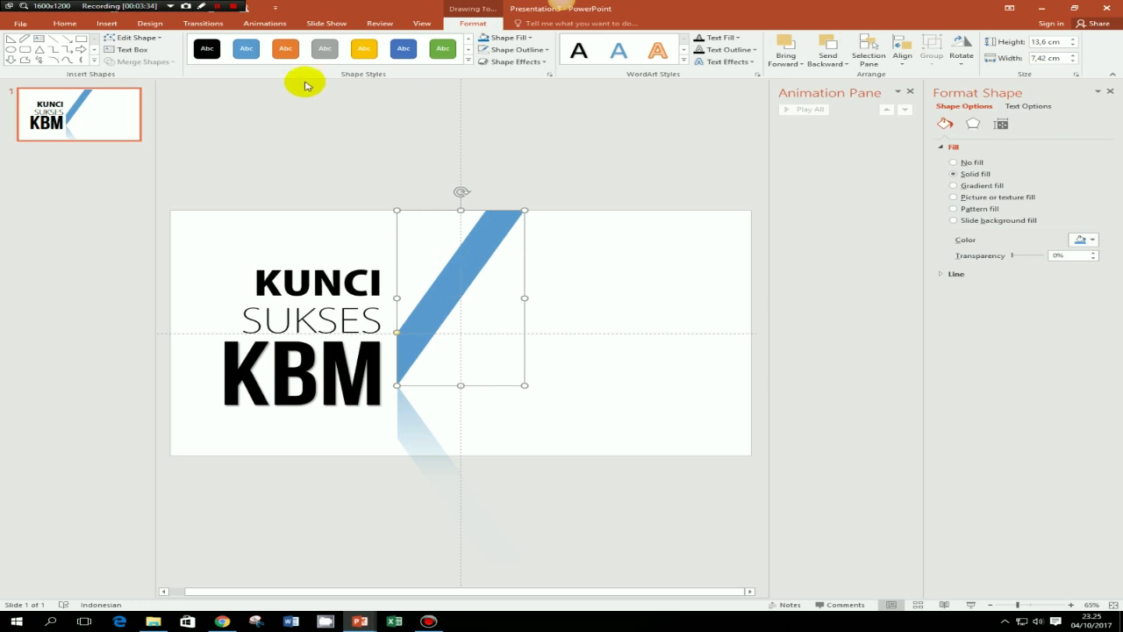
pyautogui.click(263, 26)
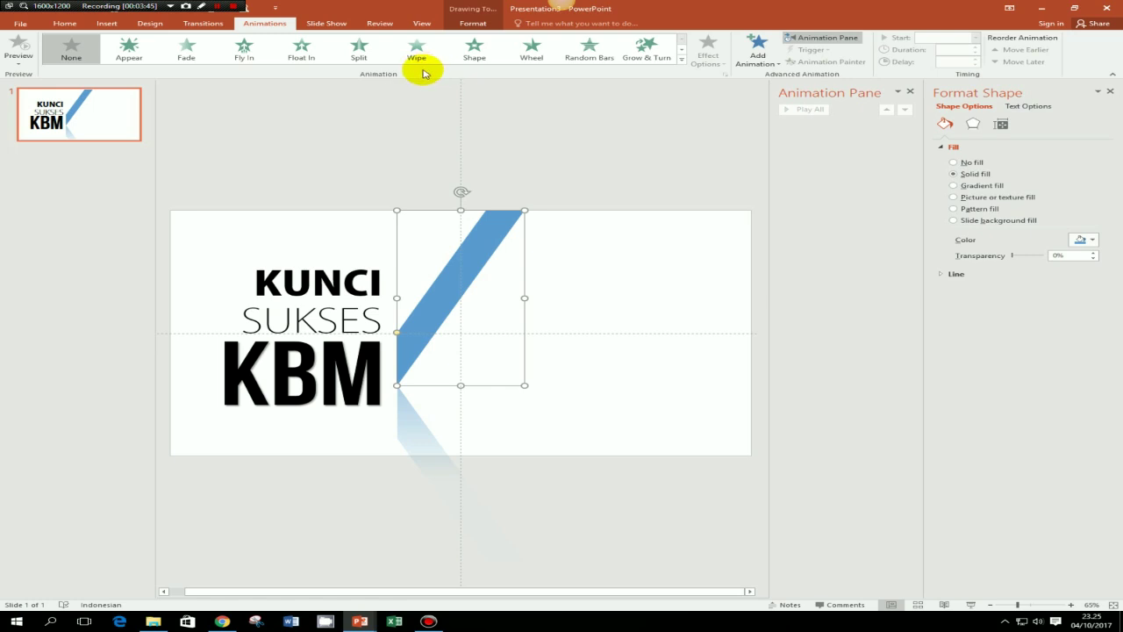
# - Give the strip a Wipe entrance From Top, set to start After Previous
pyautogui.click(419, 57)
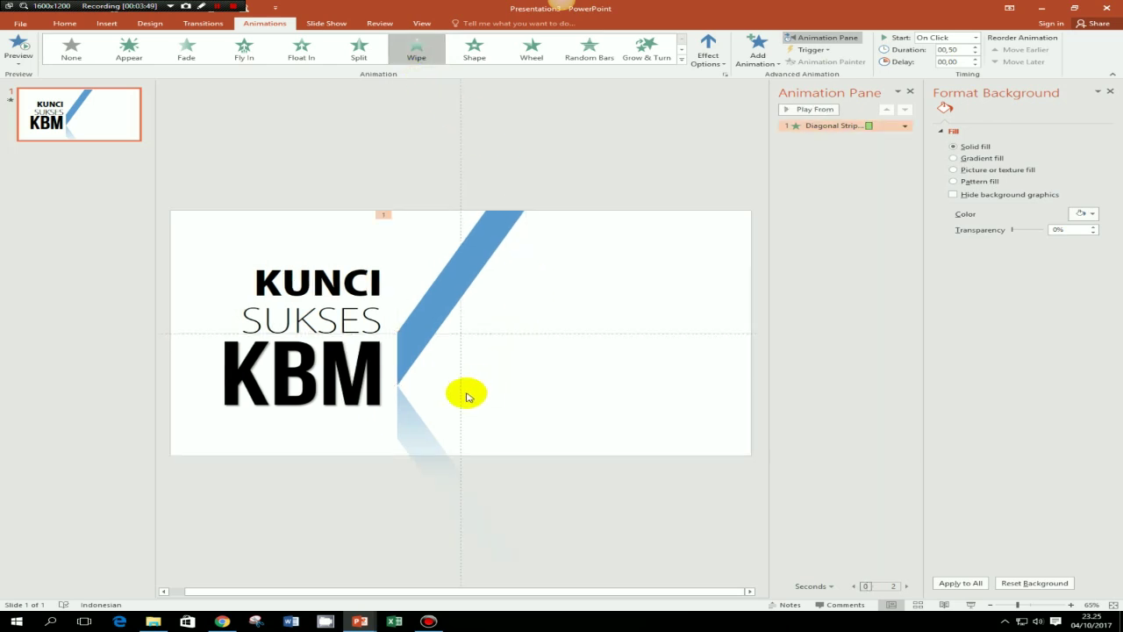
pyautogui.click(718, 65)
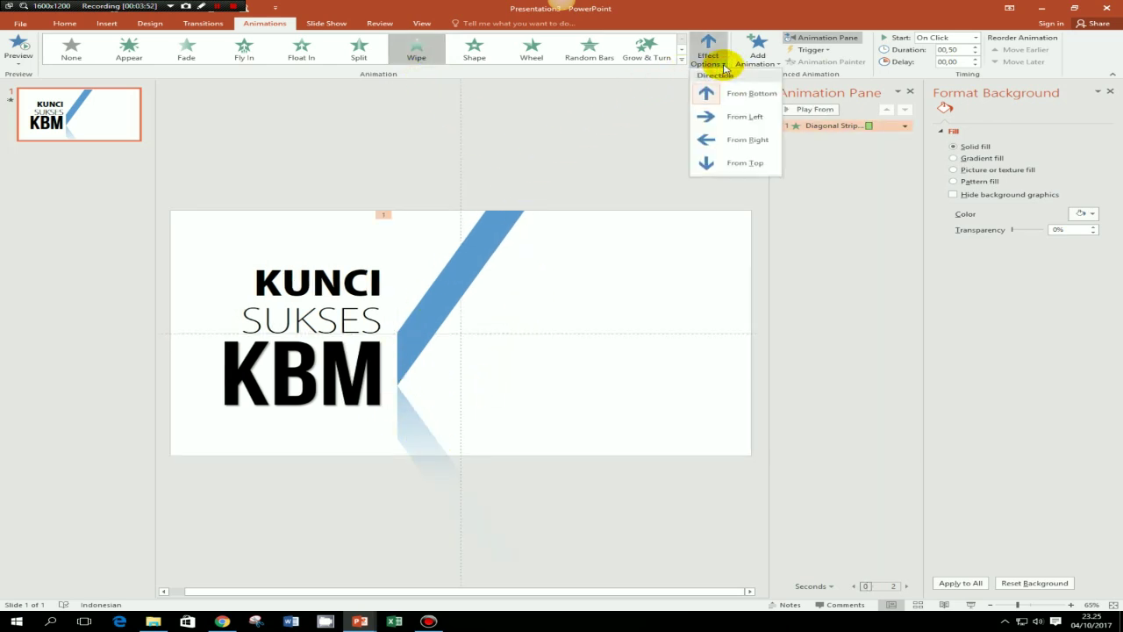
pyautogui.click(735, 164)
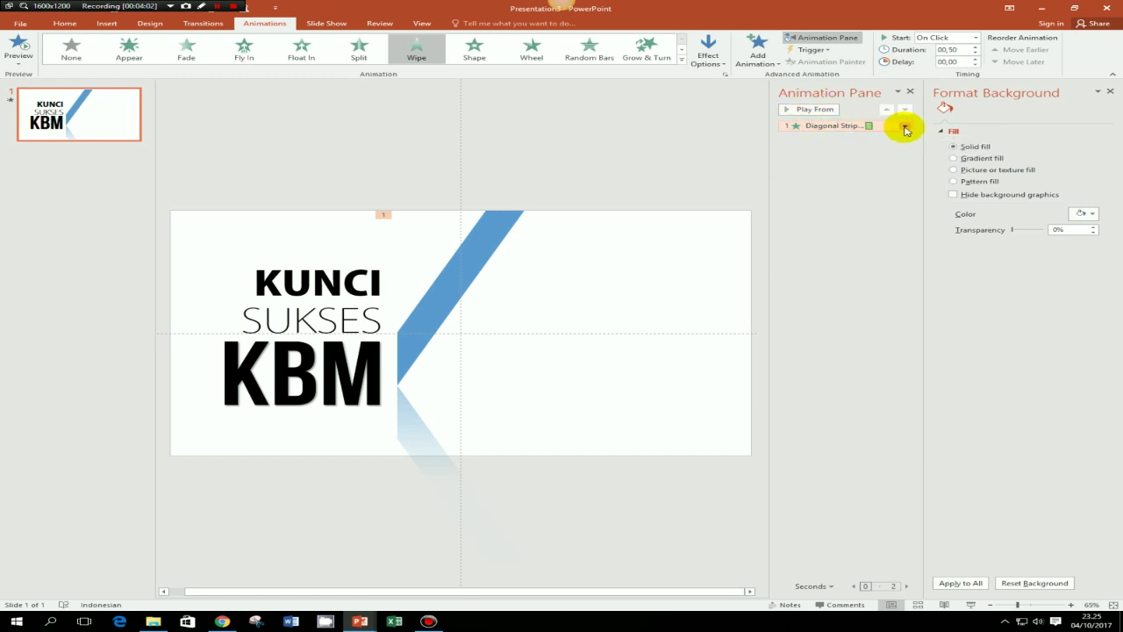
pyautogui.click(905, 127)
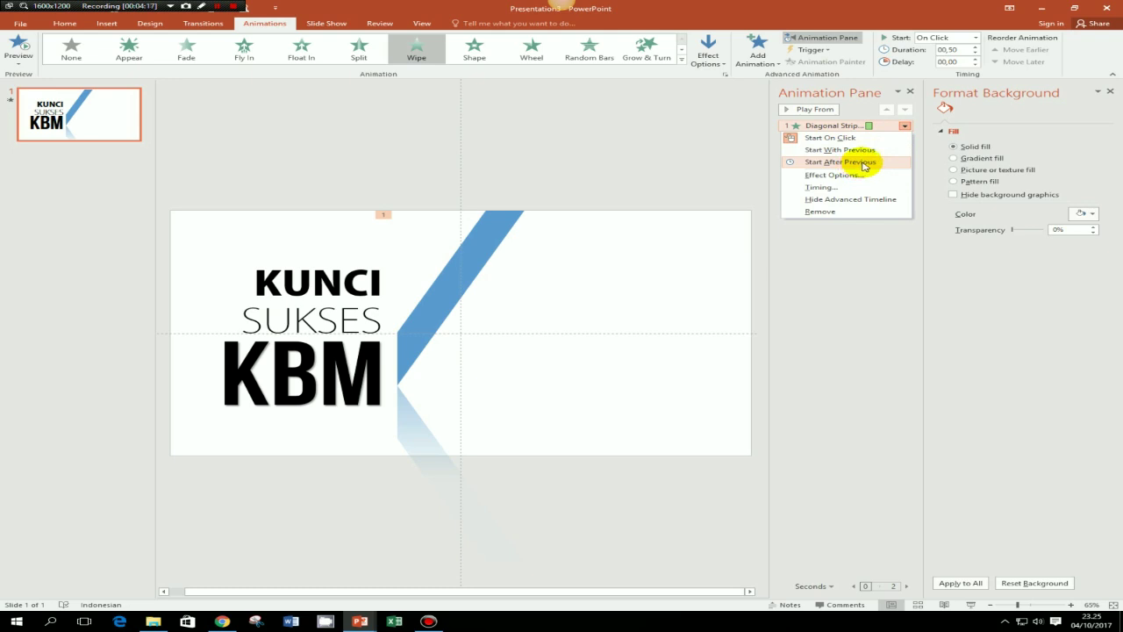
pyautogui.click(865, 163)
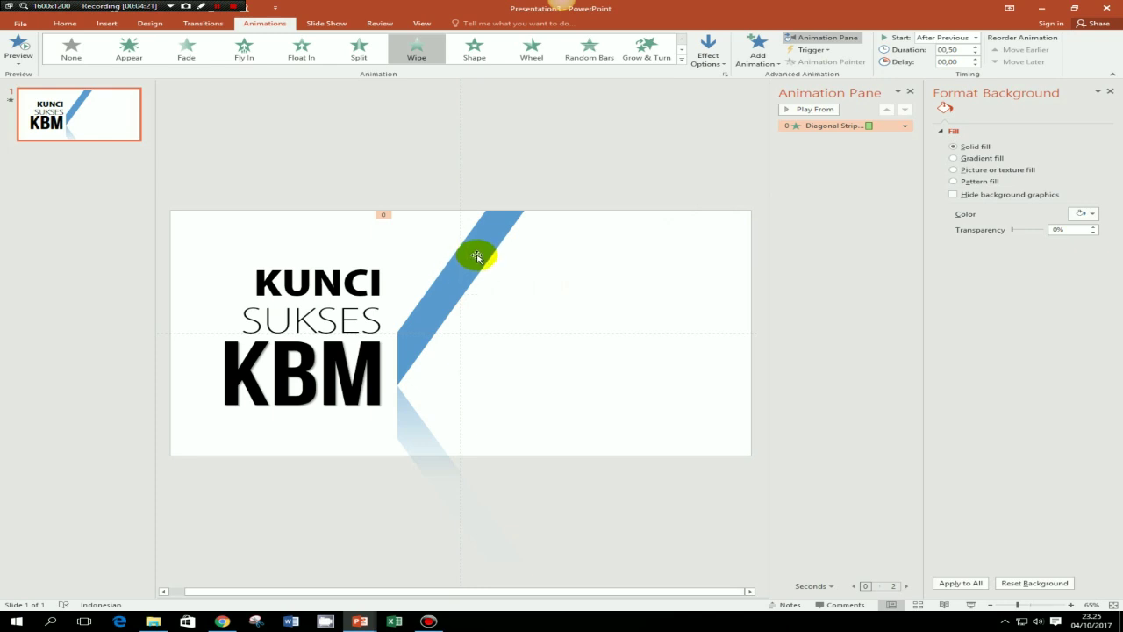
pyautogui.click(481, 248)
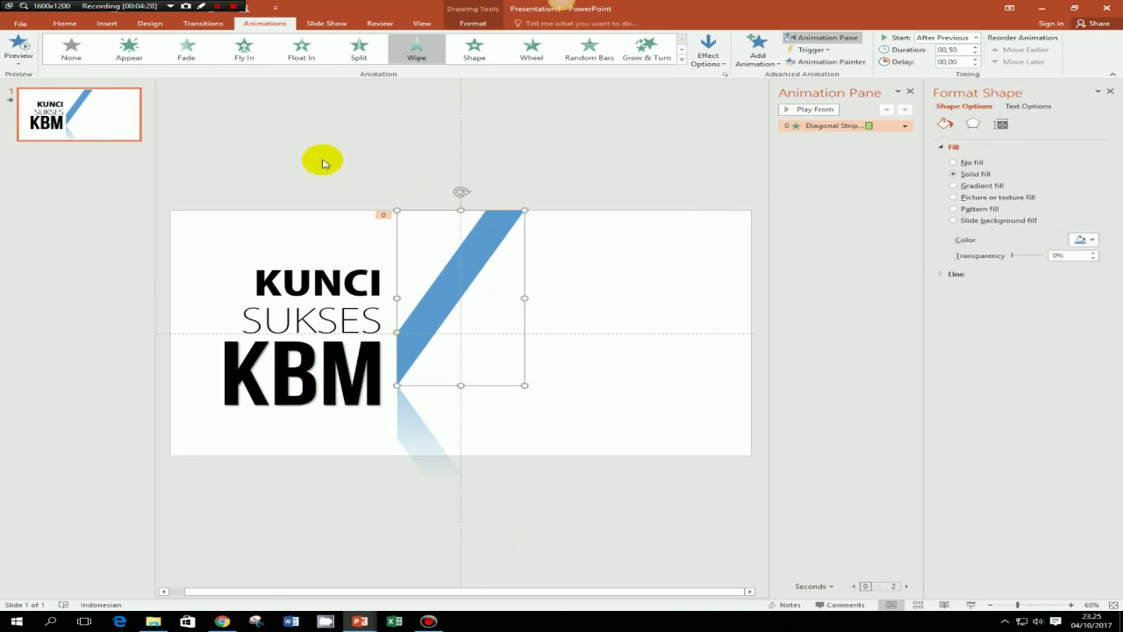
pyautogui.click(68, 25)
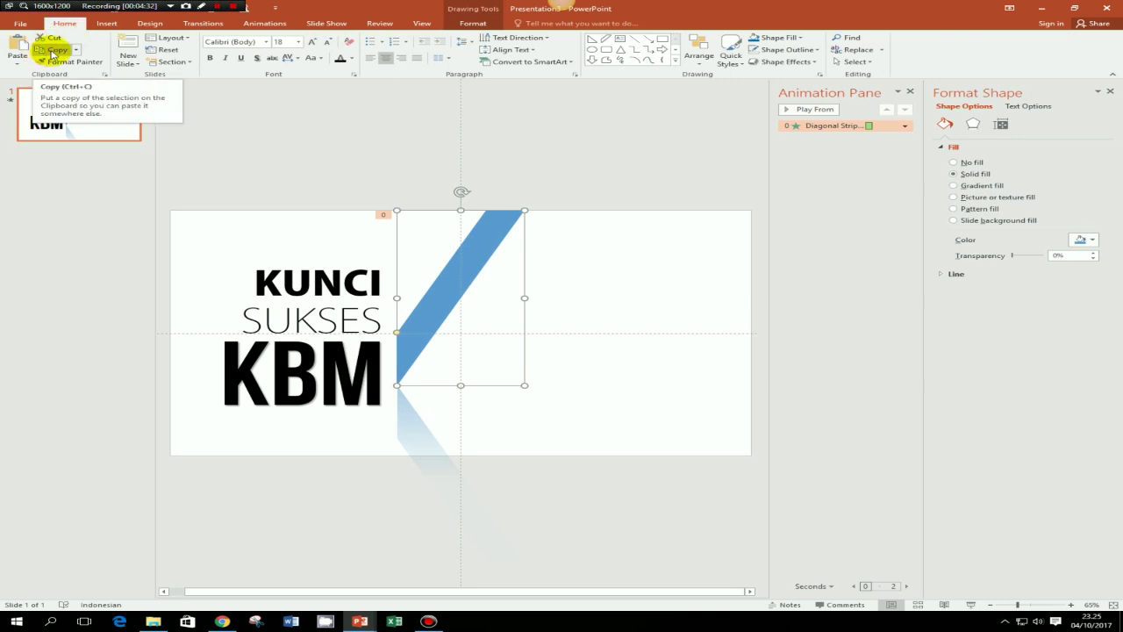
# - Copy the diagonal strip and paste six copies
pyautogui.click(53, 51)
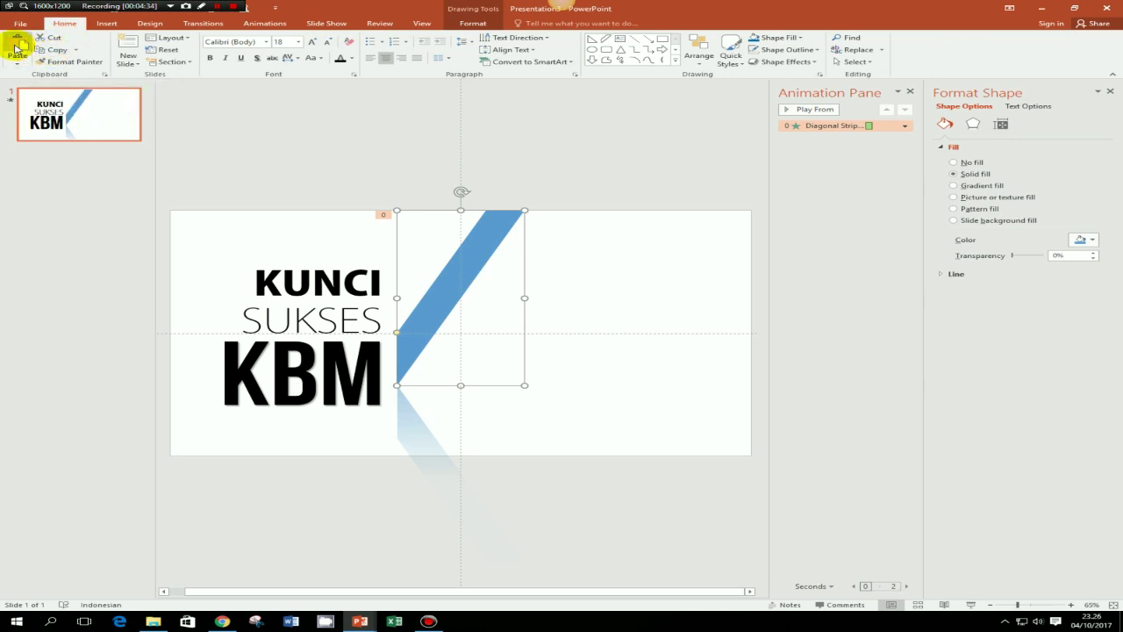
pyautogui.click(16, 48)
pyautogui.click(16, 48)
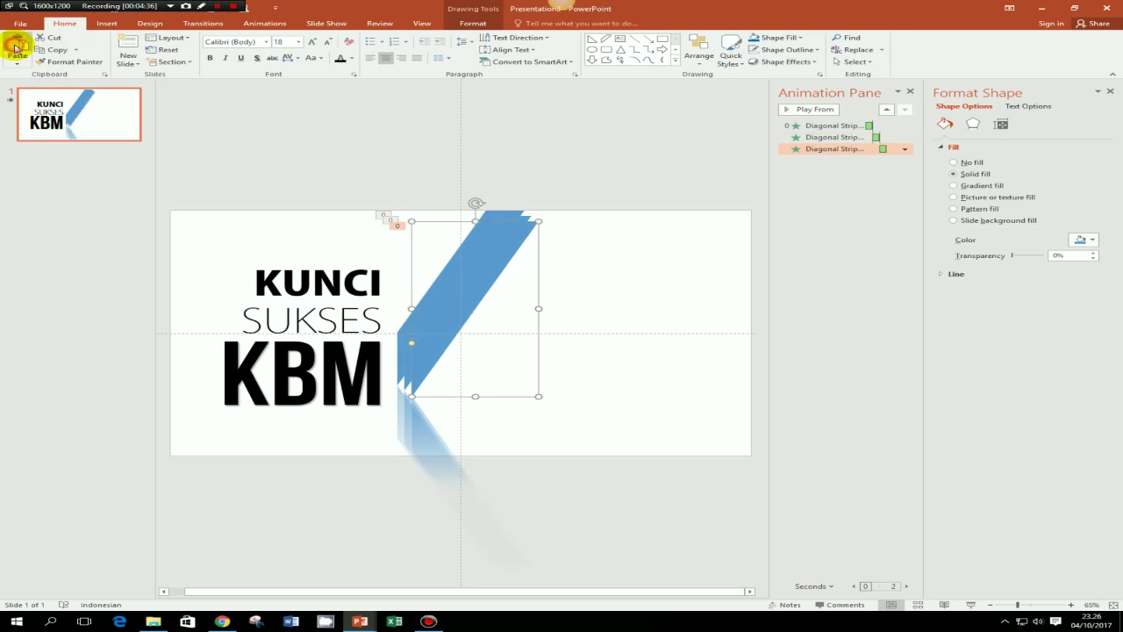
pyautogui.click(16, 48)
pyautogui.click(16, 48)
pyautogui.click(16, 48)
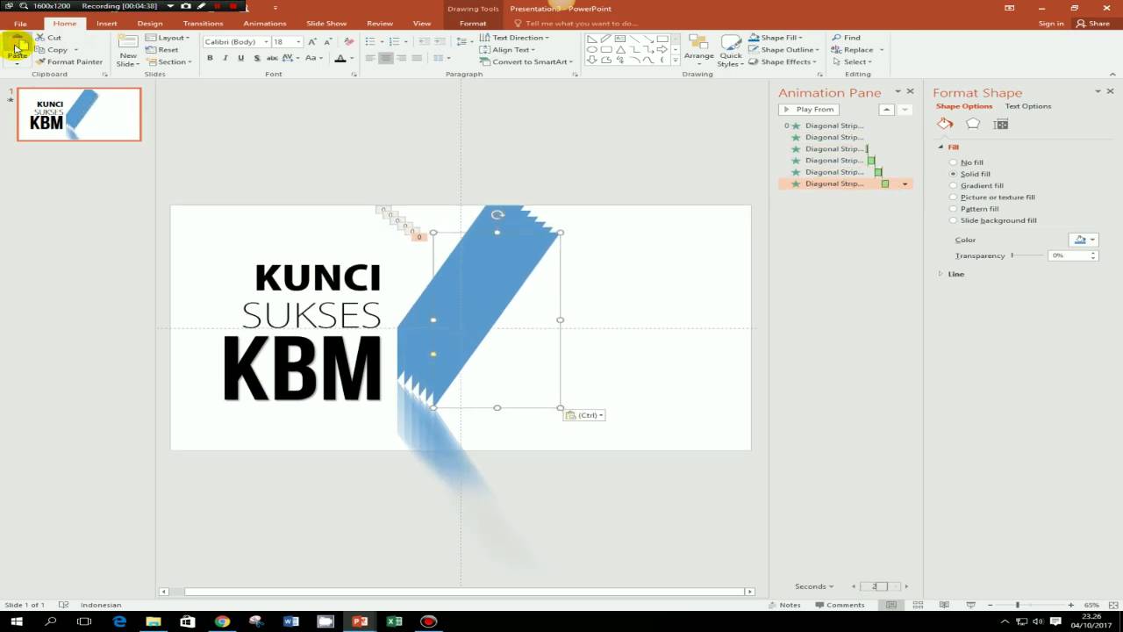
pyautogui.click(16, 48)
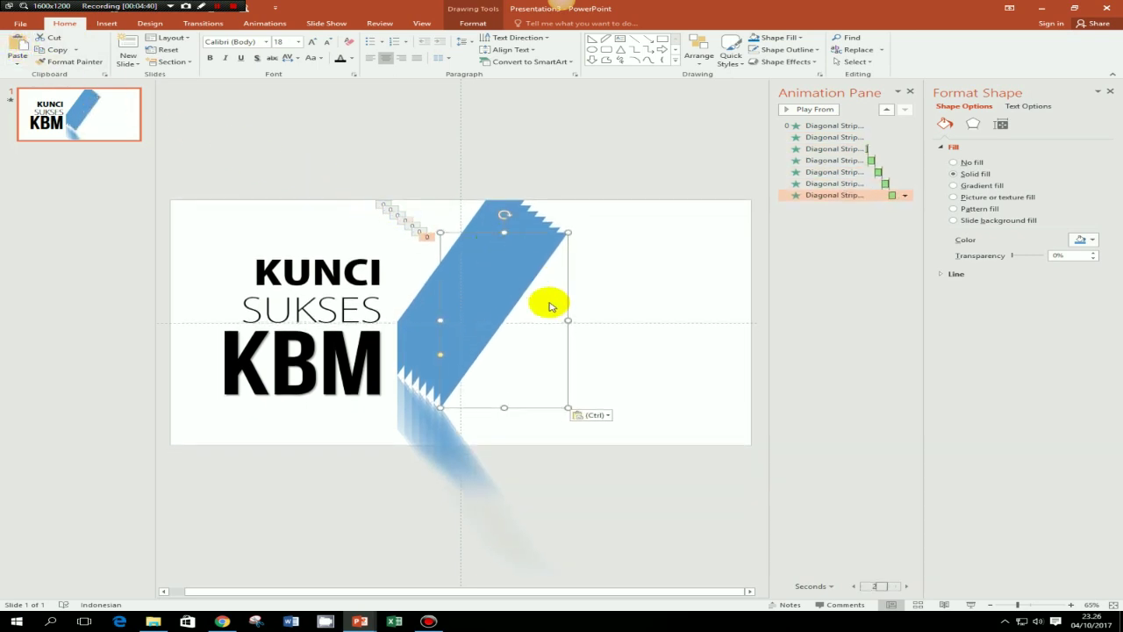
# - Spread the stacked copies out to the right into an evenly spaced row
pyautogui.moveTo(523, 289); pyautogui.dragTo(691, 245)
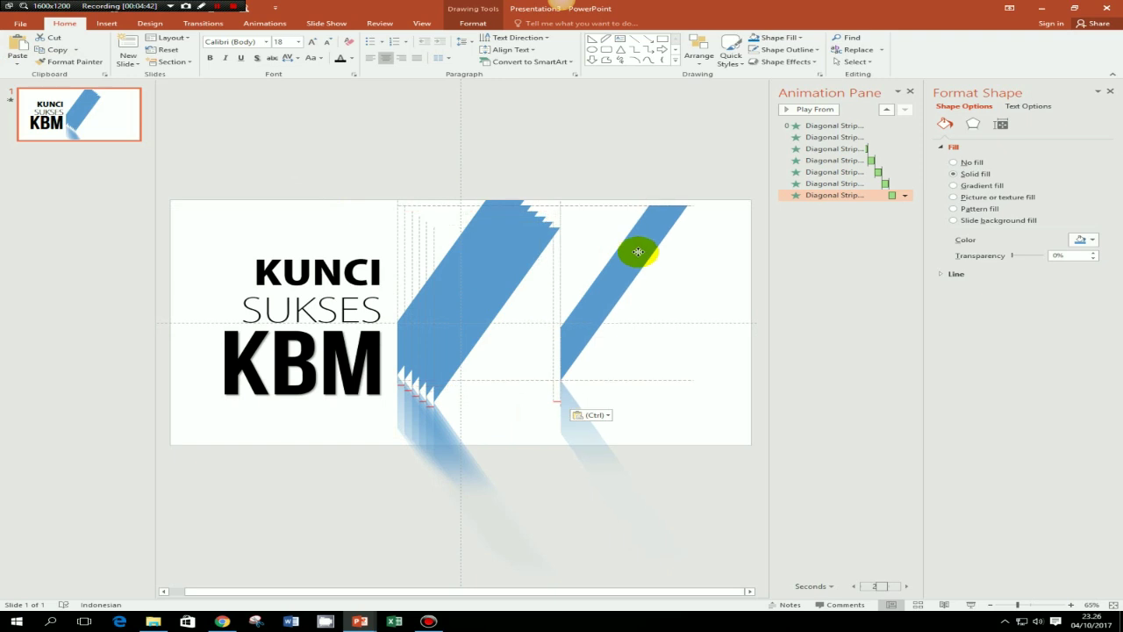
pyautogui.moveTo(497, 276)
pyautogui.mouseDown()
pyautogui.moveTo(656, 260)
pyautogui.moveTo(652, 247)
pyautogui.mouseUp()
pyautogui.moveTo(507, 276)
pyautogui.mouseDown()
pyautogui.moveTo(624, 296)
pyautogui.moveTo(602, 291)
pyautogui.mouseUp()
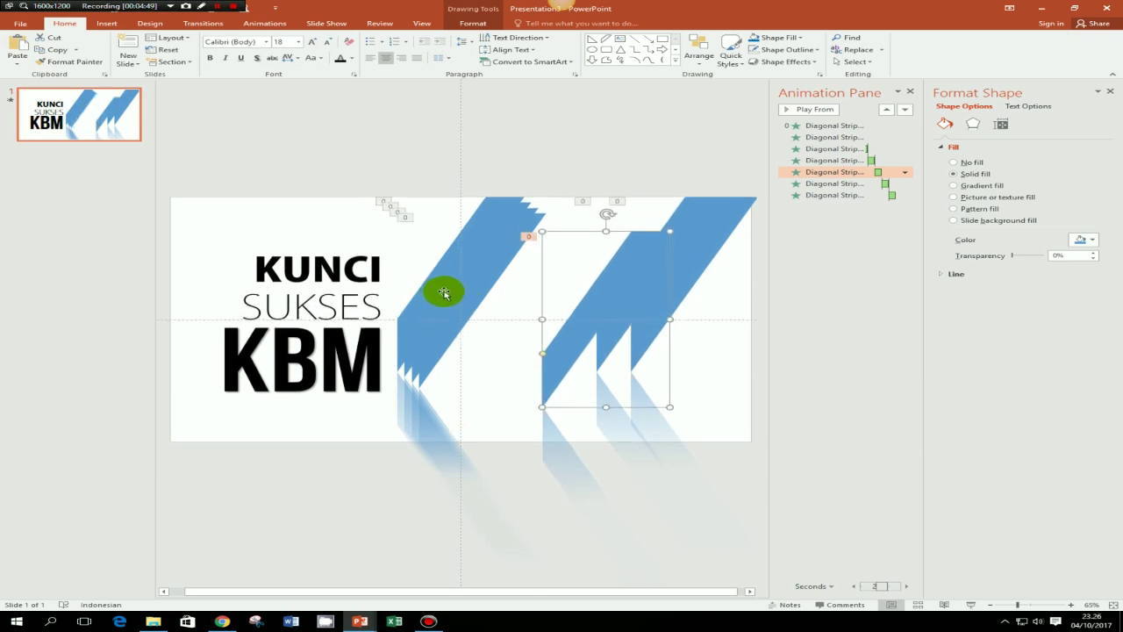
pyautogui.moveTo(465, 300); pyautogui.dragTo(533, 343)
pyautogui.scroll(-1, 454, 301)
pyautogui.moveTo(448, 290); pyautogui.dragTo(498, 336)
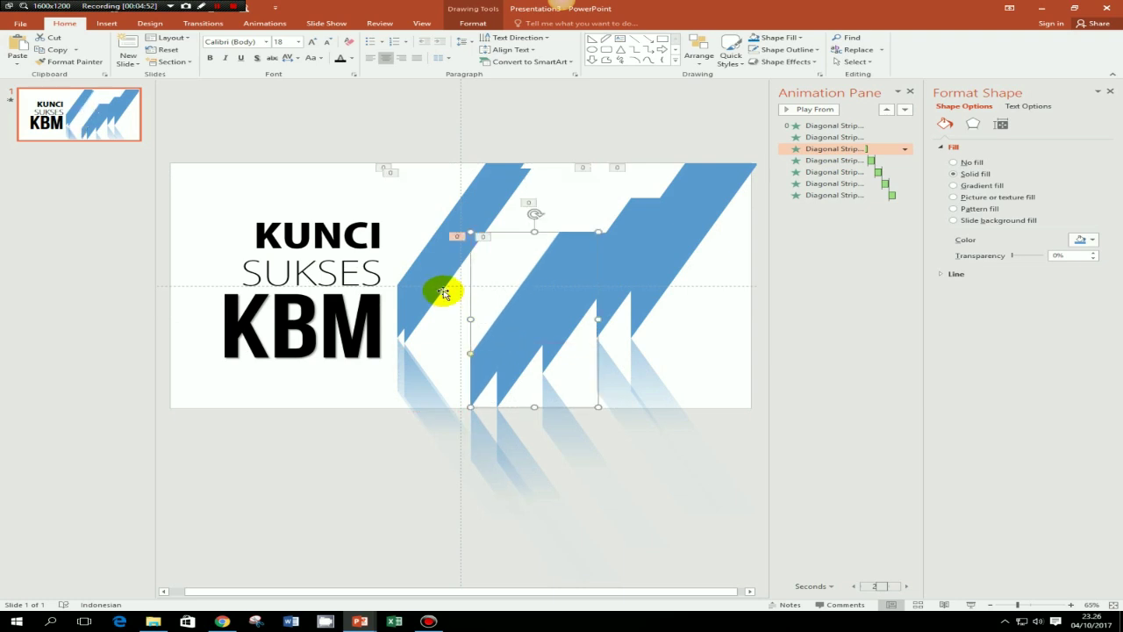
pyautogui.moveTo(435, 303); pyautogui.dragTo(481, 280)
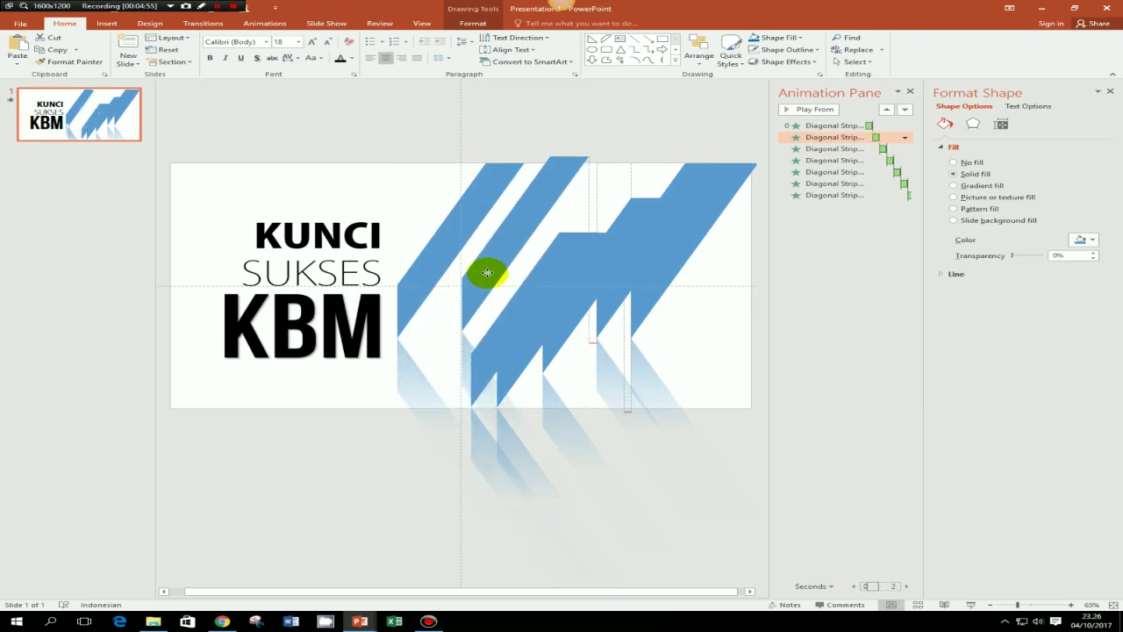
pyautogui.moveTo(480, 280); pyautogui.dragTo(473, 280)
# - Align the strips along the top edge, with the rightmost at the slide's right edge
pyautogui.click(525, 300)
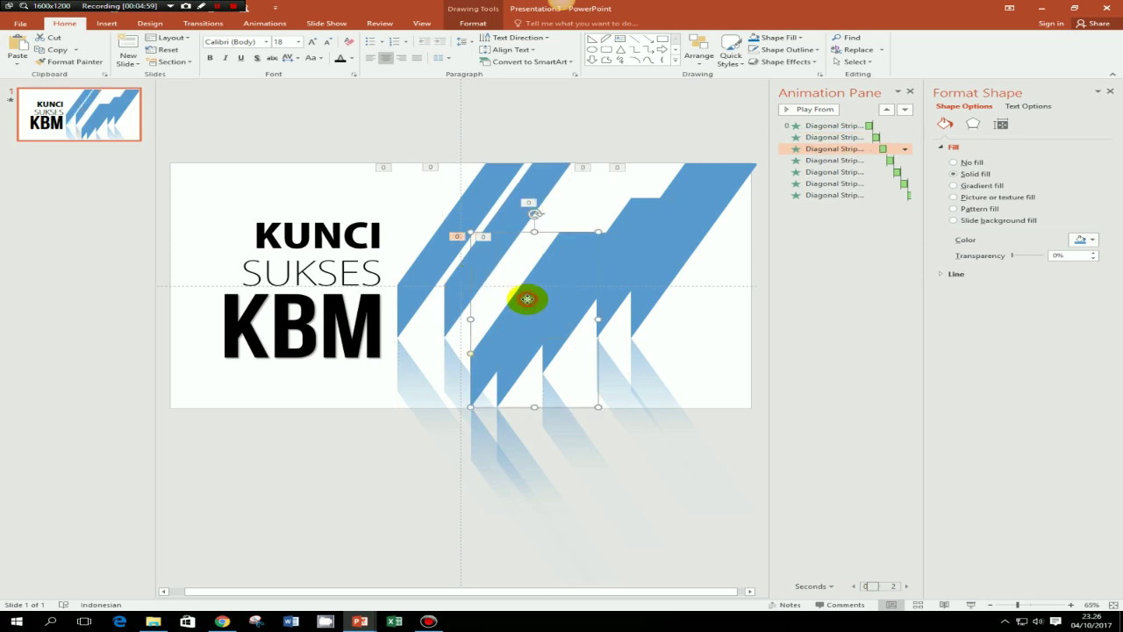
pyautogui.moveTo(526, 299); pyautogui.dragTo(545, 230)
pyautogui.moveTo(567, 267); pyautogui.dragTo(607, 200)
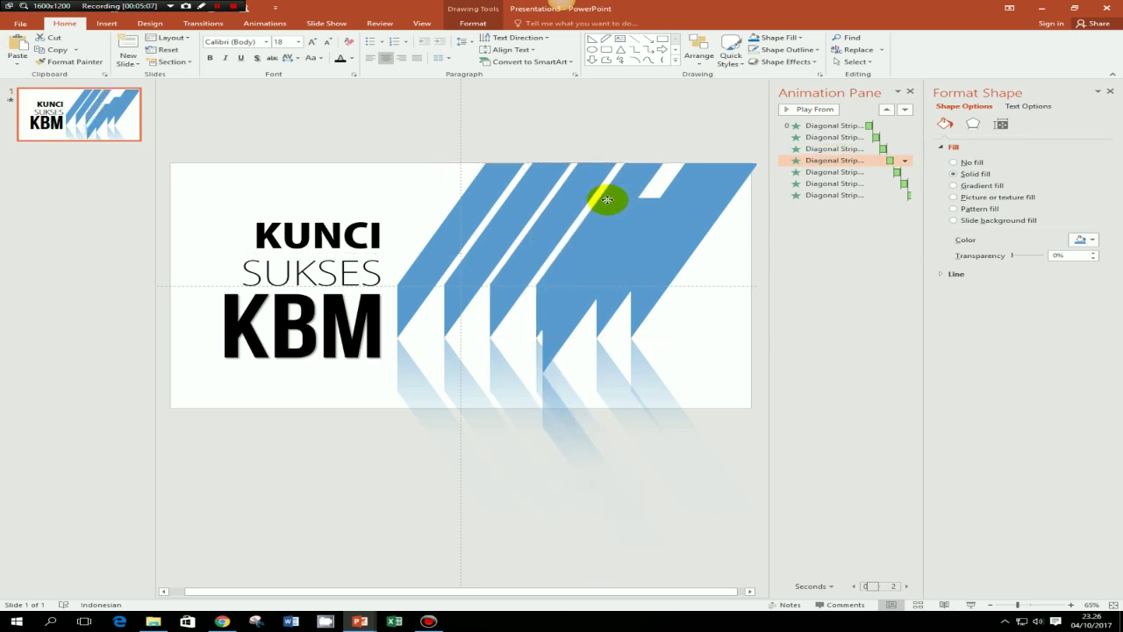
pyautogui.moveTo(607, 200); pyautogui.dragTo(605, 201)
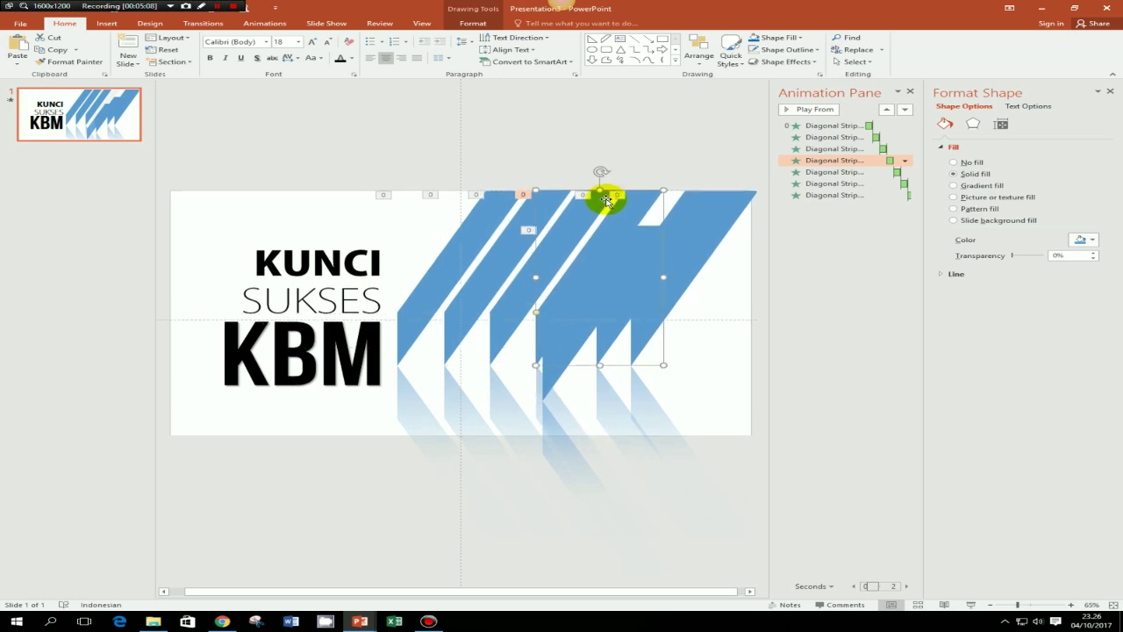
pyautogui.moveTo(558, 363); pyautogui.dragTo(597, 327)
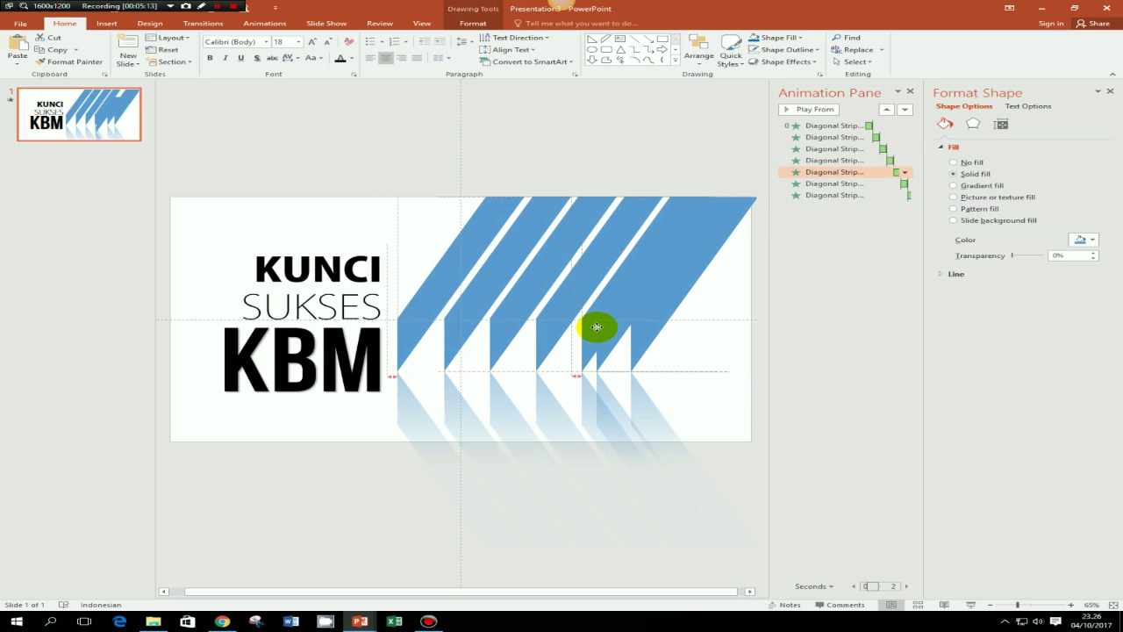
pyautogui.moveTo(596, 327)
pyautogui.mouseDown()
pyautogui.moveTo(647, 351)
pyautogui.moveTo(431, 472)
pyautogui.mouseUp()
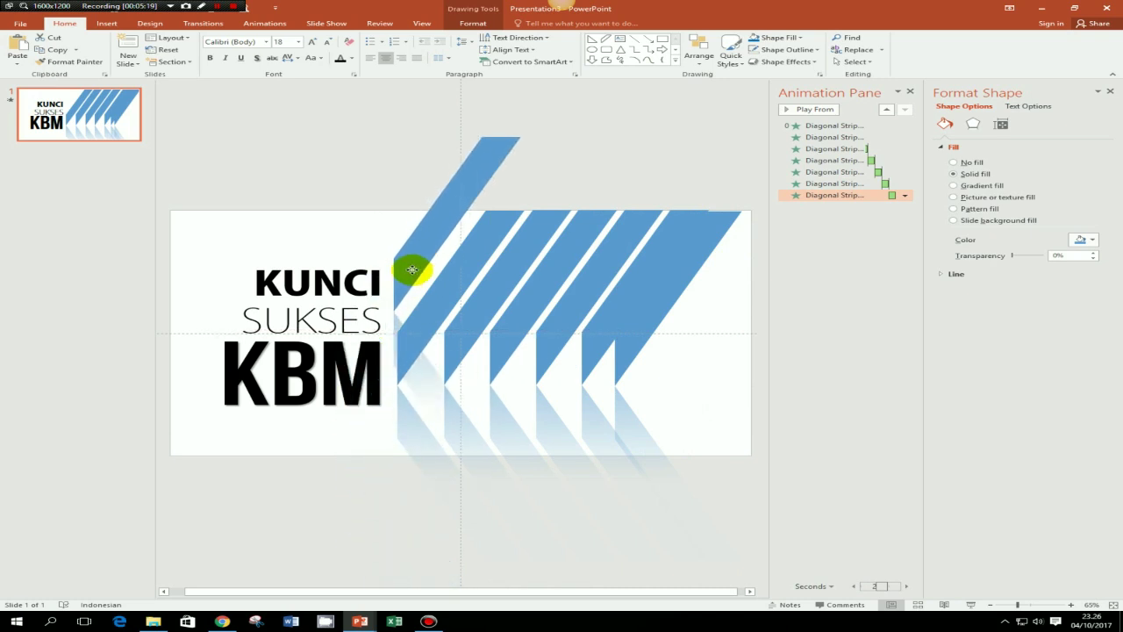
pyautogui.moveTo(431, 472); pyautogui.dragTo(428, 277)
pyautogui.moveTo(661, 304); pyautogui.dragTo(673, 303)
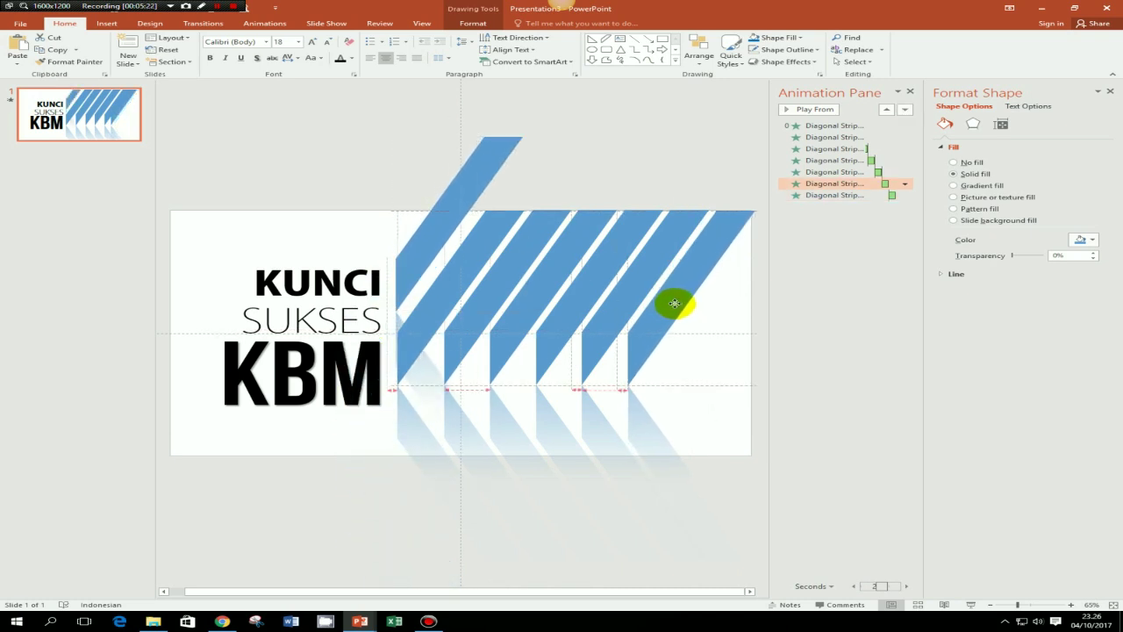
pyautogui.moveTo(674, 303); pyautogui.dragTo(644, 284)
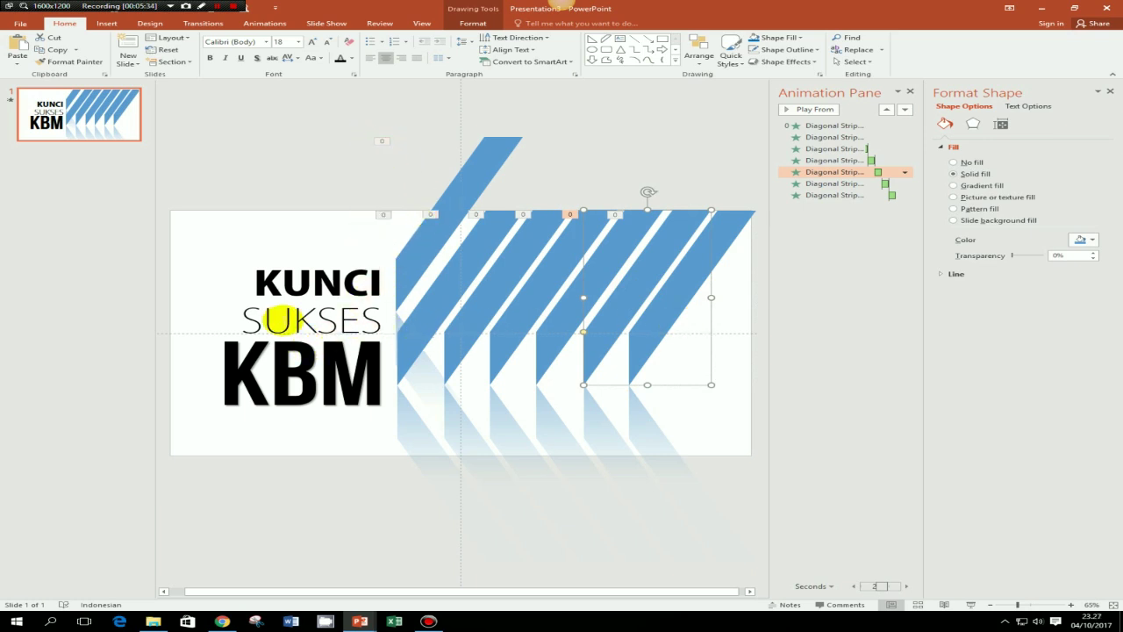
# - Move the KUNCI SUKSES and KBM text boxes to the left
pyautogui.click(318, 305)
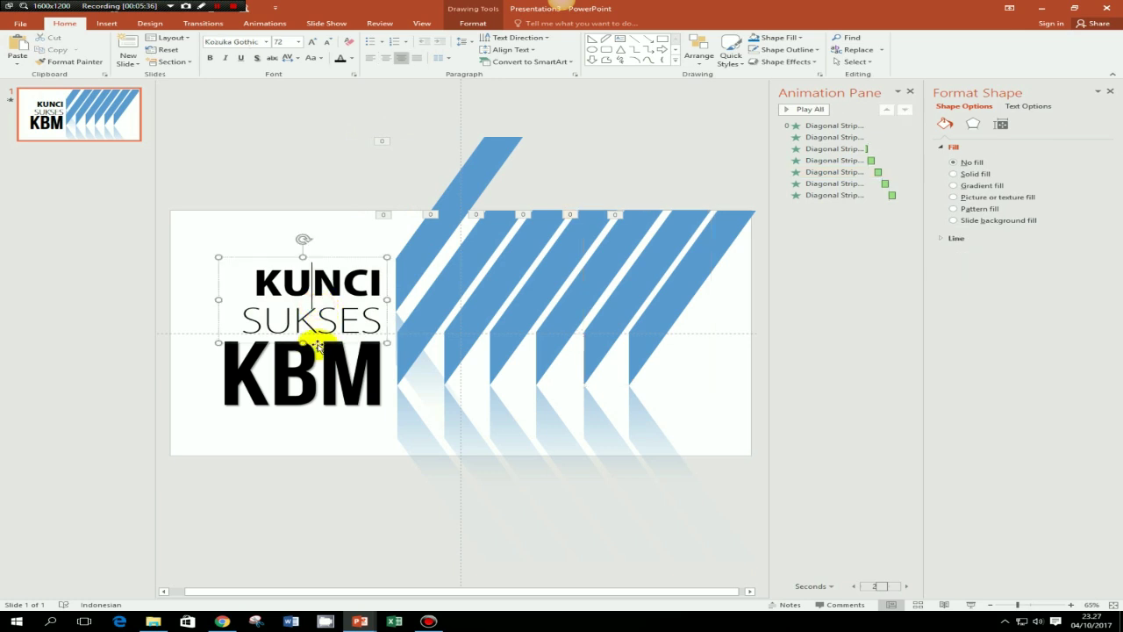
pyautogui.moveTo(318, 344); pyautogui.dragTo(285, 344)
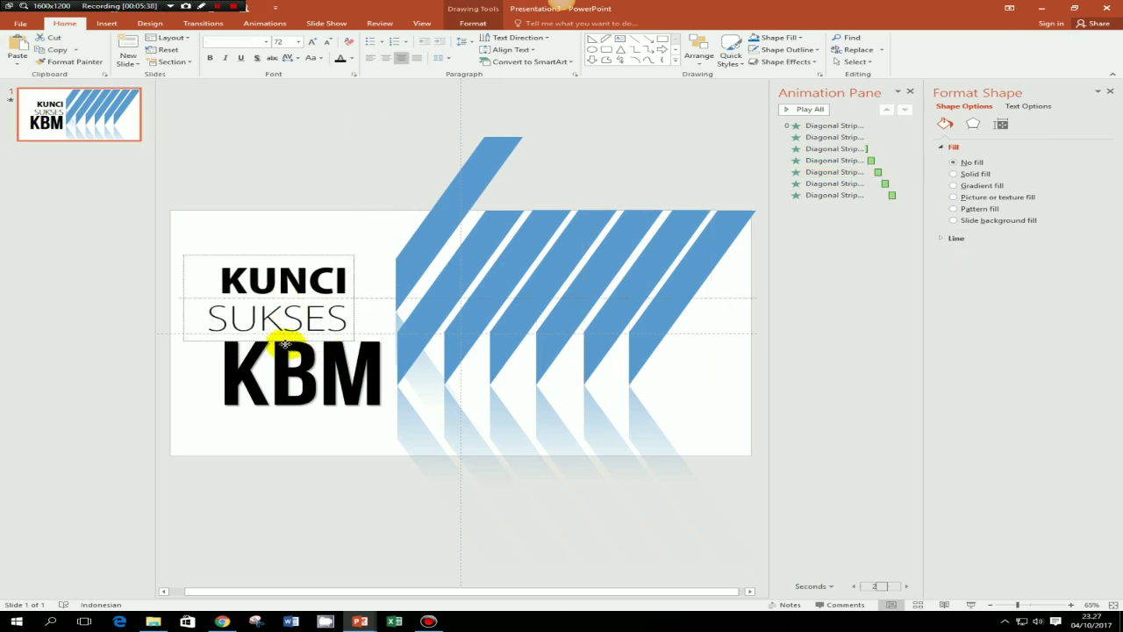
pyautogui.click(306, 386)
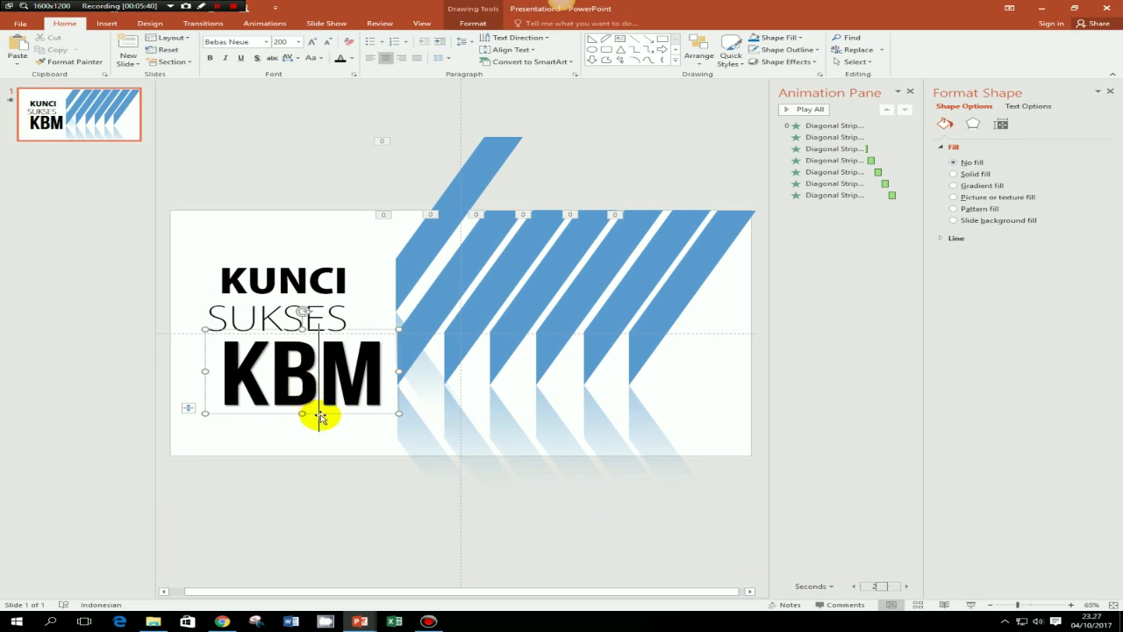
pyautogui.moveTo(340, 414); pyautogui.dragTo(310, 417)
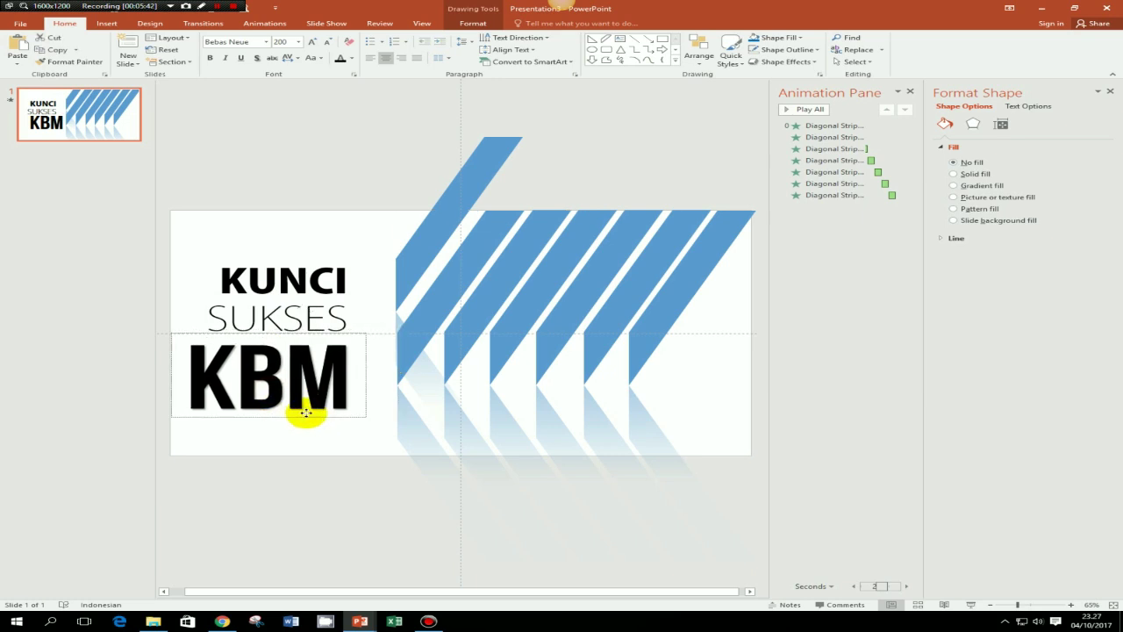
# - Select all the diagonal strips and nudge them left with the arrow key
pyautogui.click(360, 102)
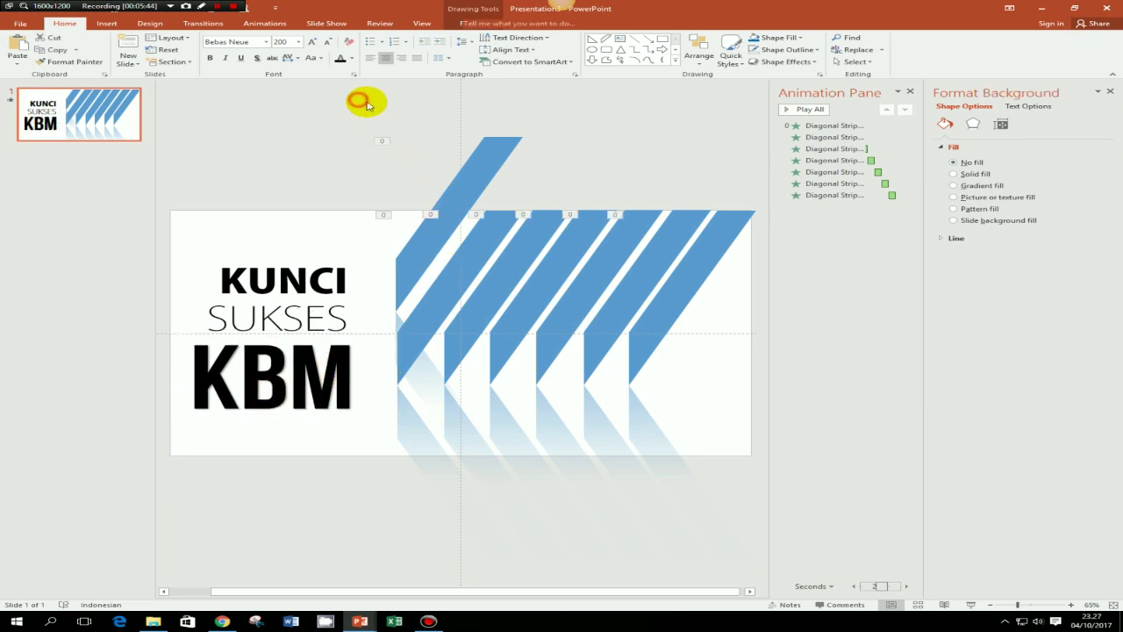
pyautogui.moveTo(597, 137); pyautogui.dragTo(768, 447)
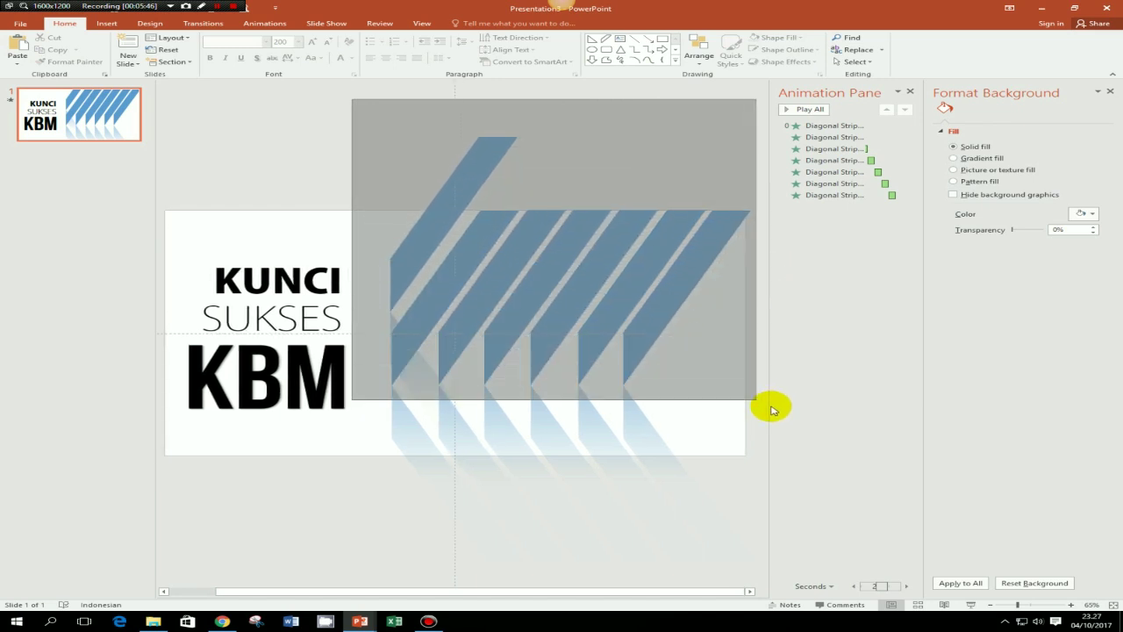
pyautogui.moveTo(769, 448); pyautogui.dragTo(772, 425)
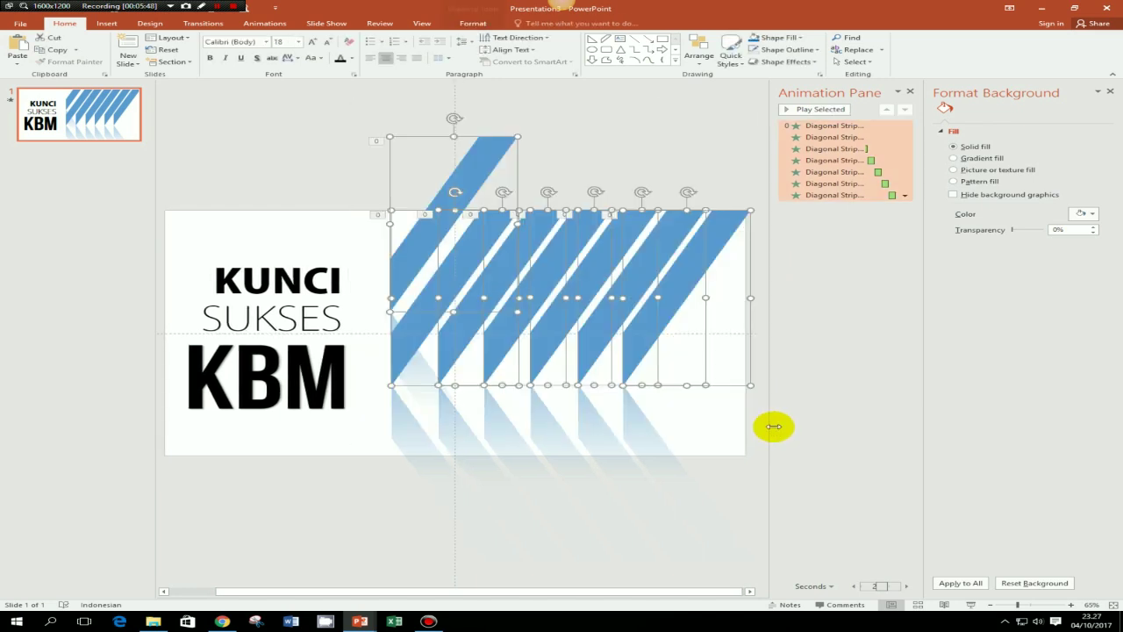
pyautogui.press('Left')
pyautogui.press('Left')
pyautogui.press('Left')
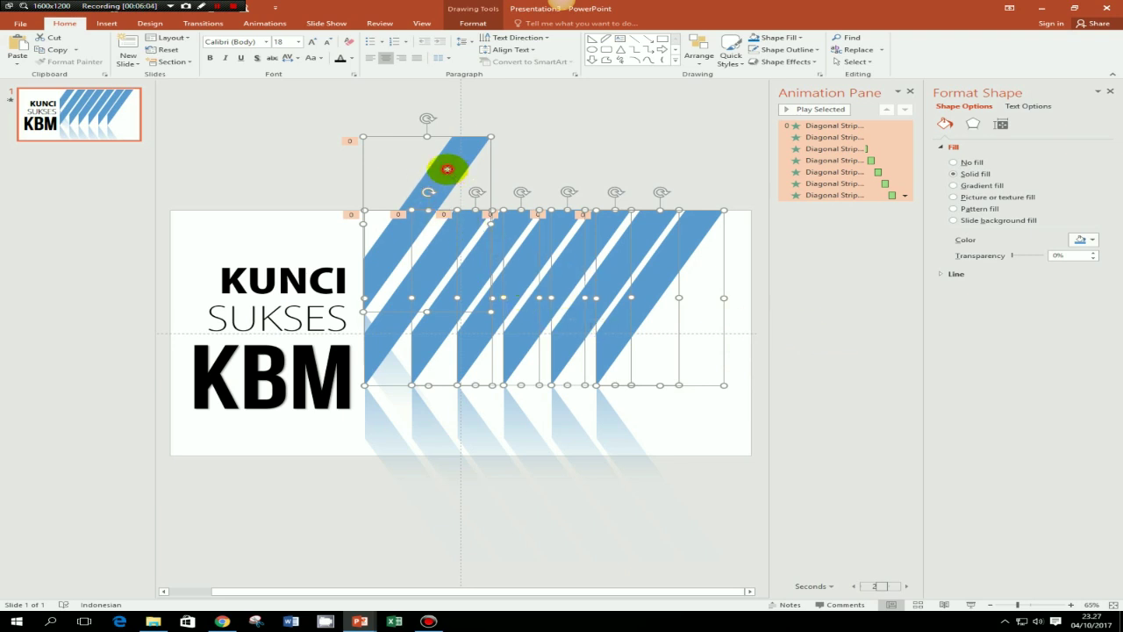
# - Raise the strip group slightly, then adjust the tall top-left strip into line
pyautogui.moveTo(447, 169); pyautogui.dragTo(443, 179)
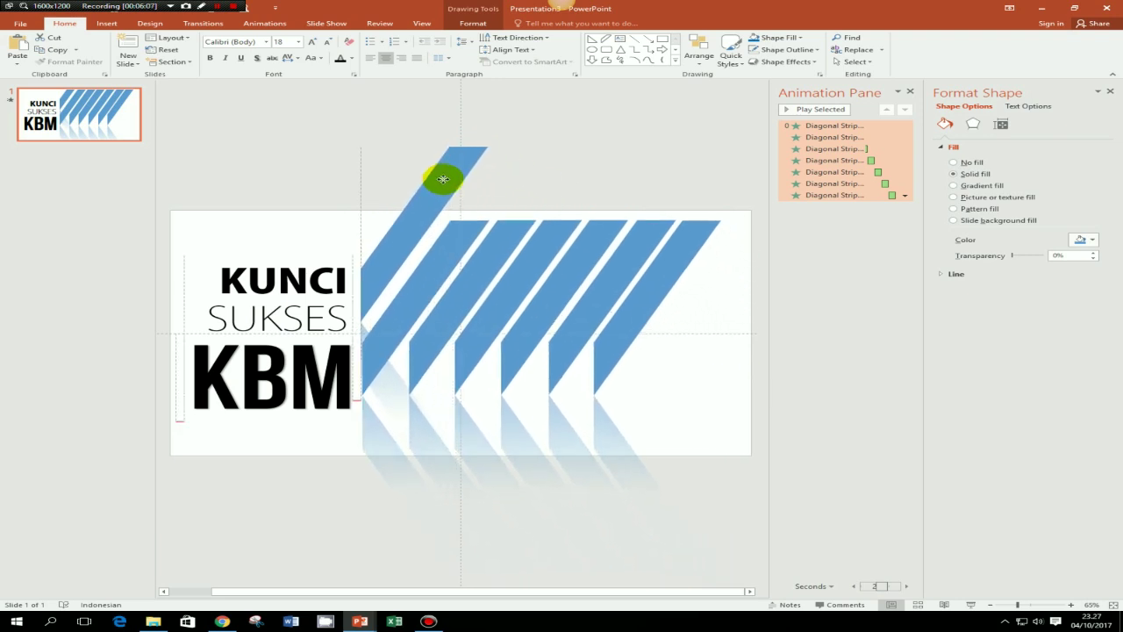
pyautogui.moveTo(443, 179); pyautogui.dragTo(438, 167)
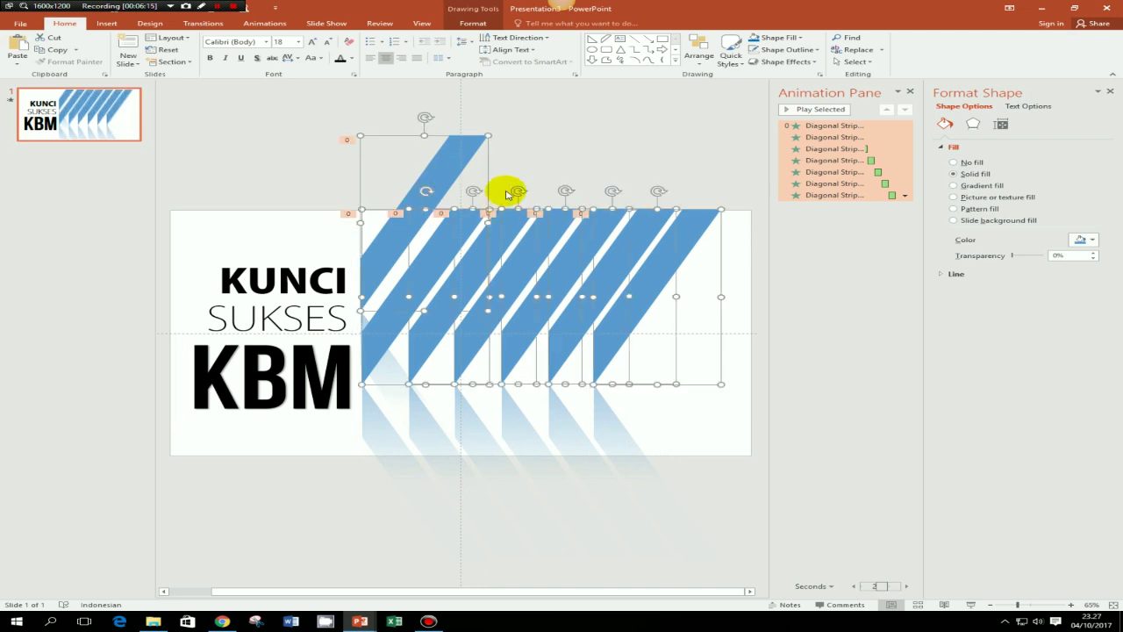
pyautogui.click(581, 132)
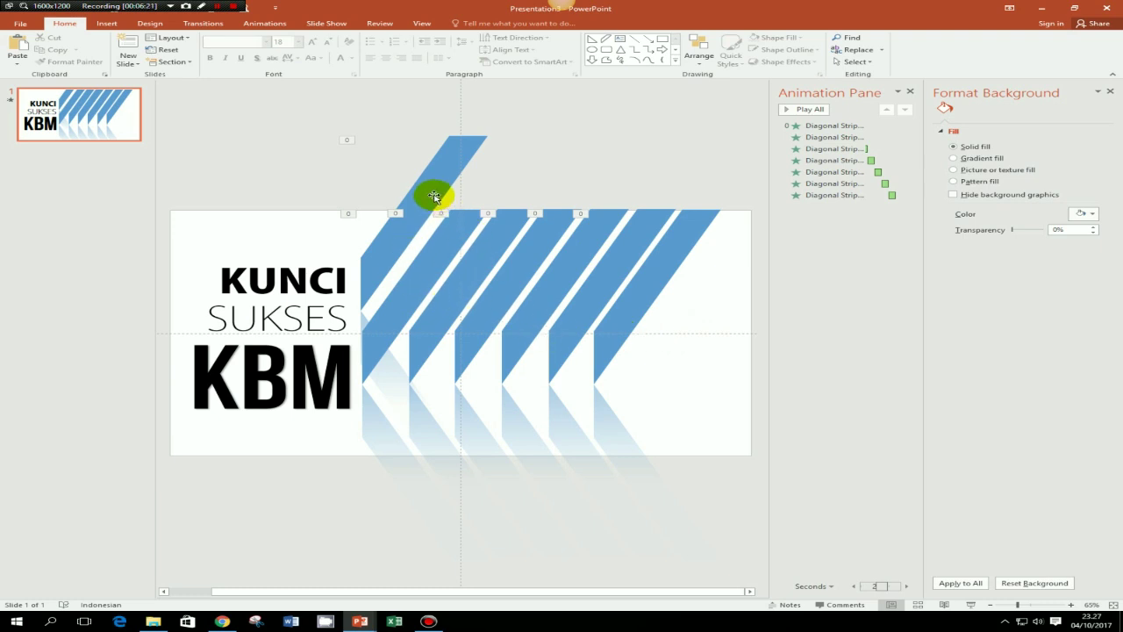
pyautogui.moveTo(429, 194); pyautogui.dragTo(429, 203)
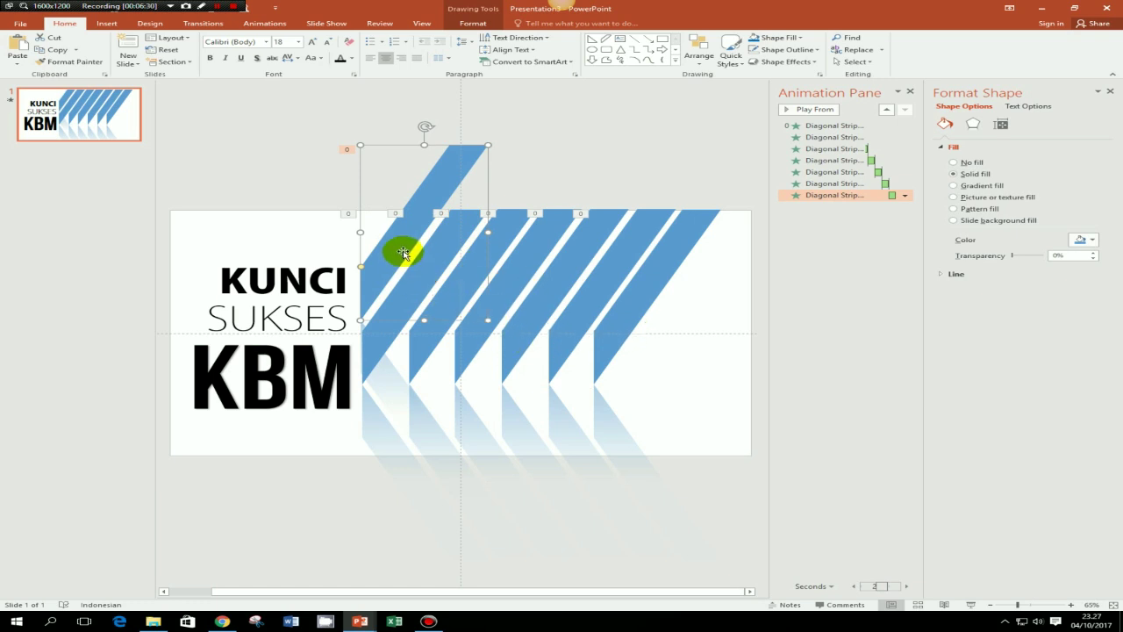
# - Lower the tall top-left strip and nudge the rightmost and fourth strips slightly right
pyautogui.moveTo(397, 248); pyautogui.dragTo(395, 248)
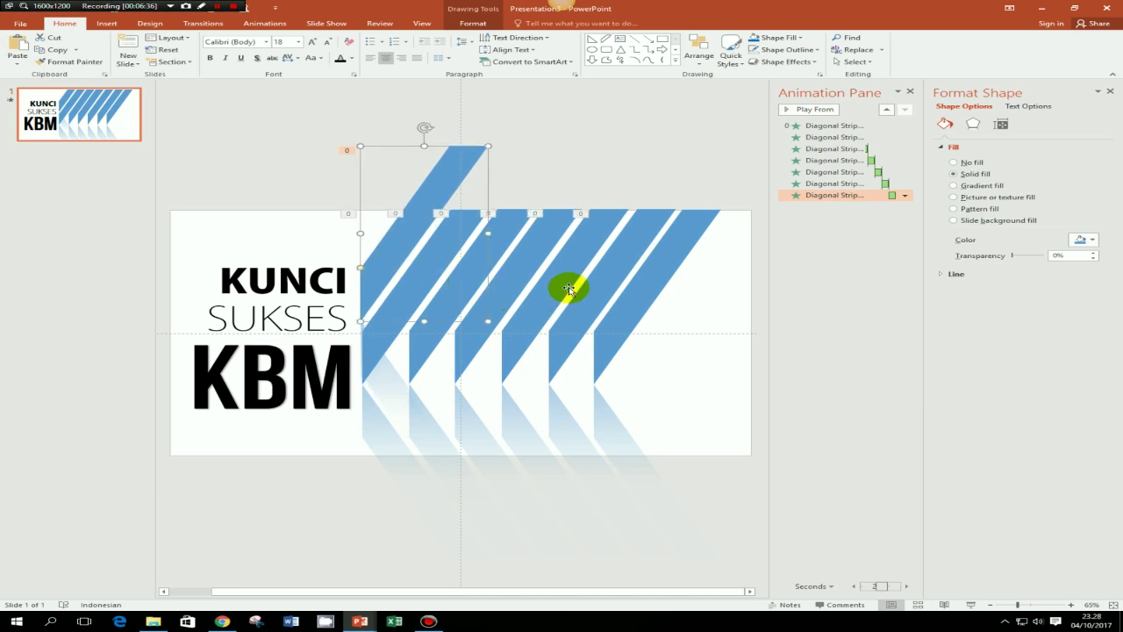
pyautogui.click(646, 286)
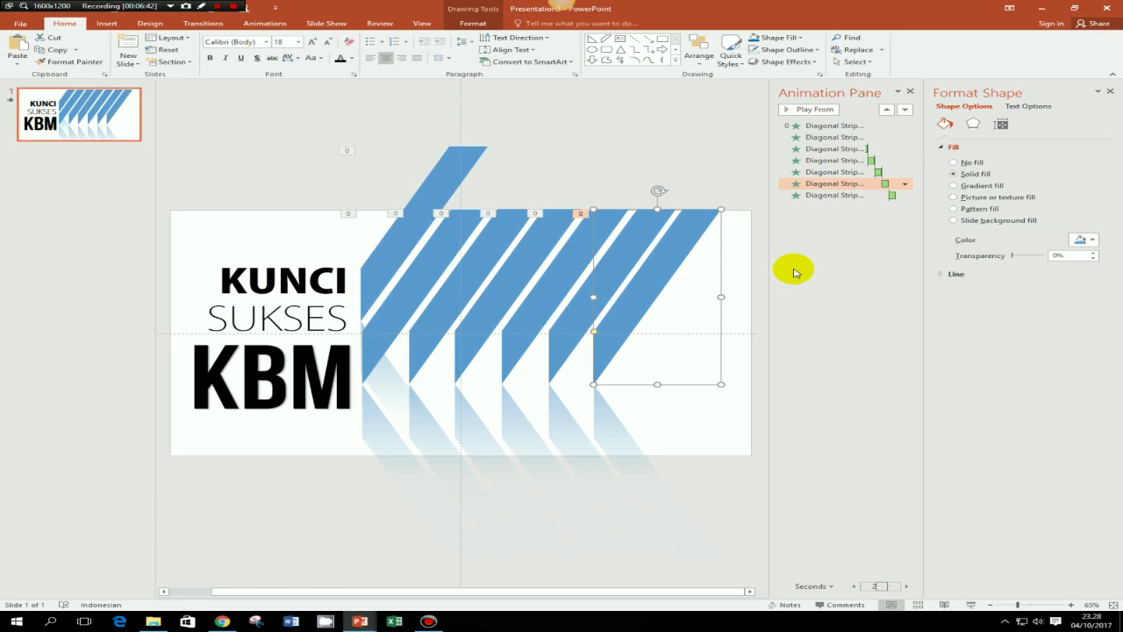
pyautogui.hotkey('ctrl', 'Right')
pyautogui.hotkey('ctrl', 'Right')
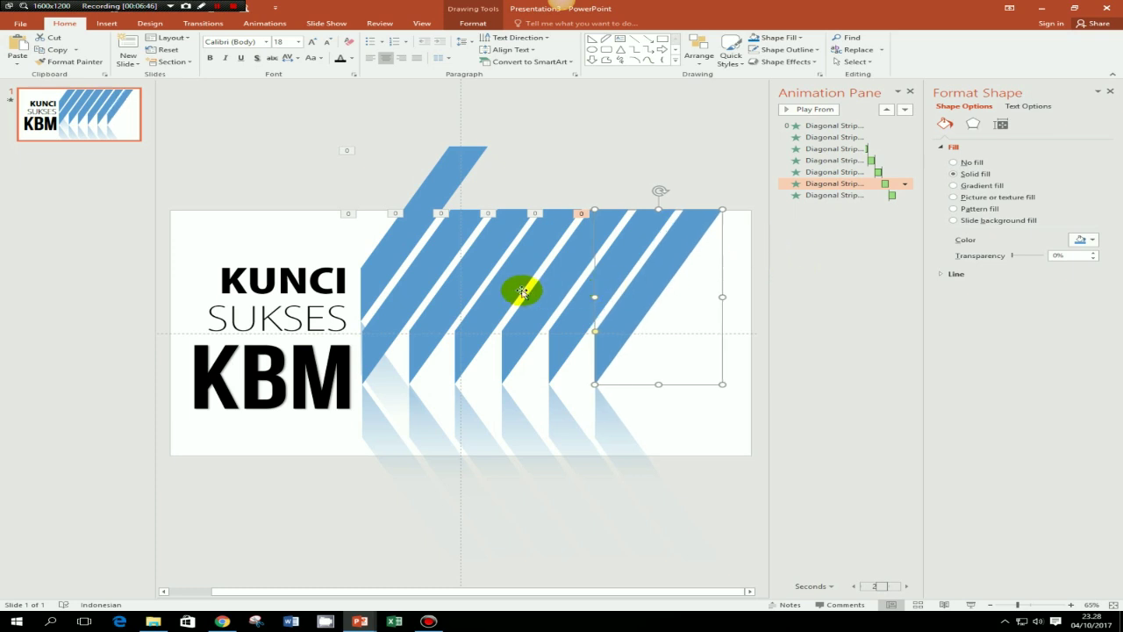
pyautogui.click(507, 284)
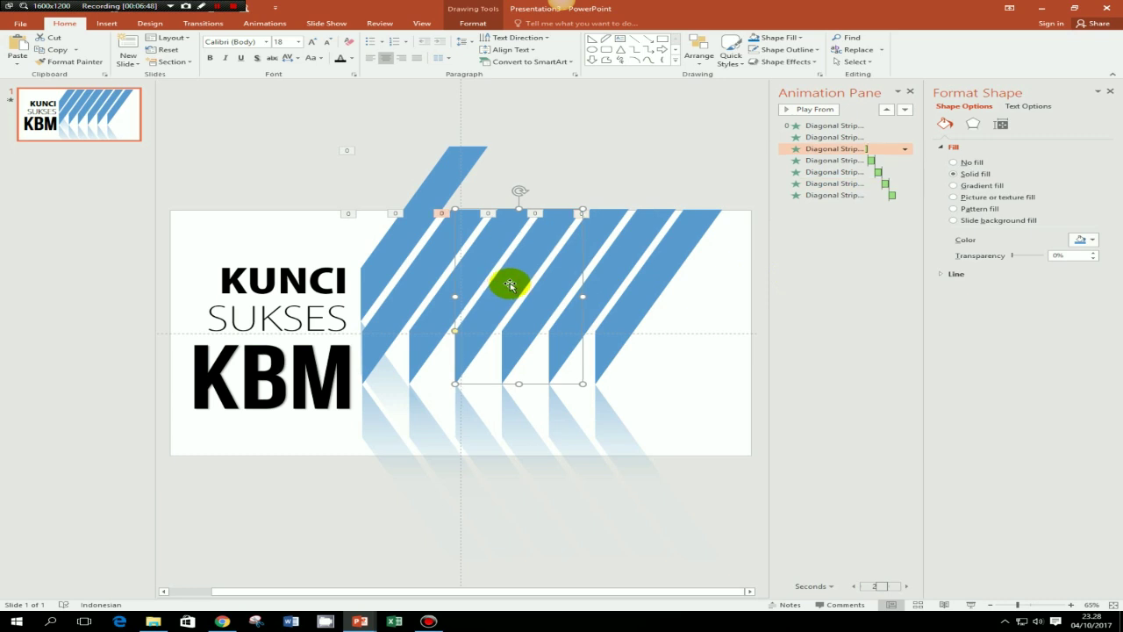
pyautogui.click(566, 279)
pyautogui.moveTo(566, 279); pyautogui.dragTo(571, 280)
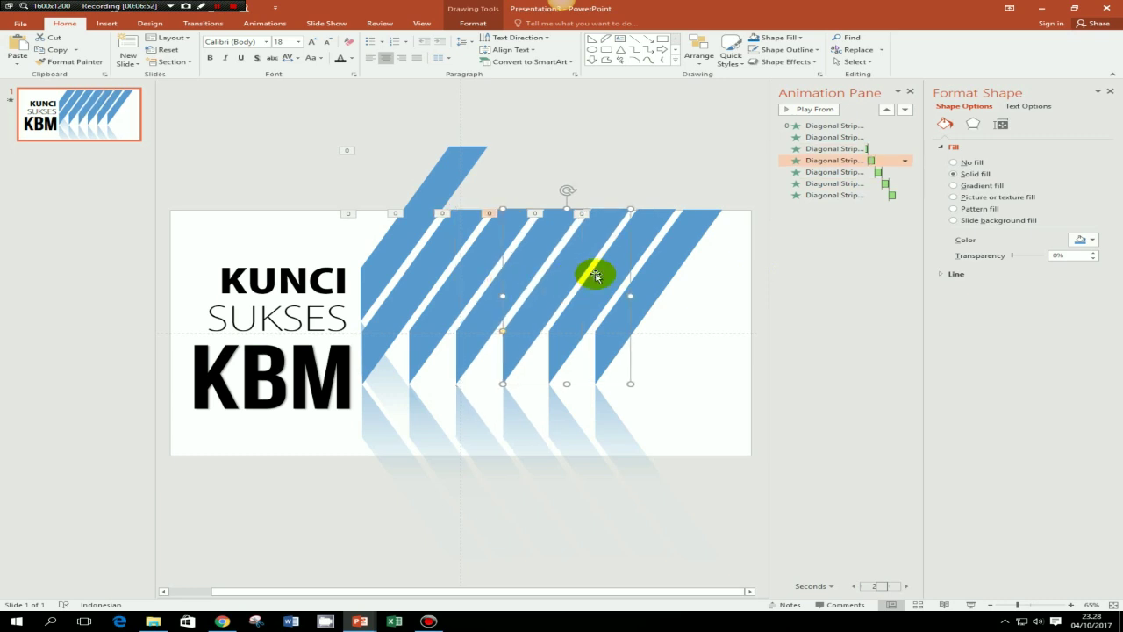
# - Check the fifth and sixth strips, then select the first diagonal strip
pyautogui.click(612, 270)
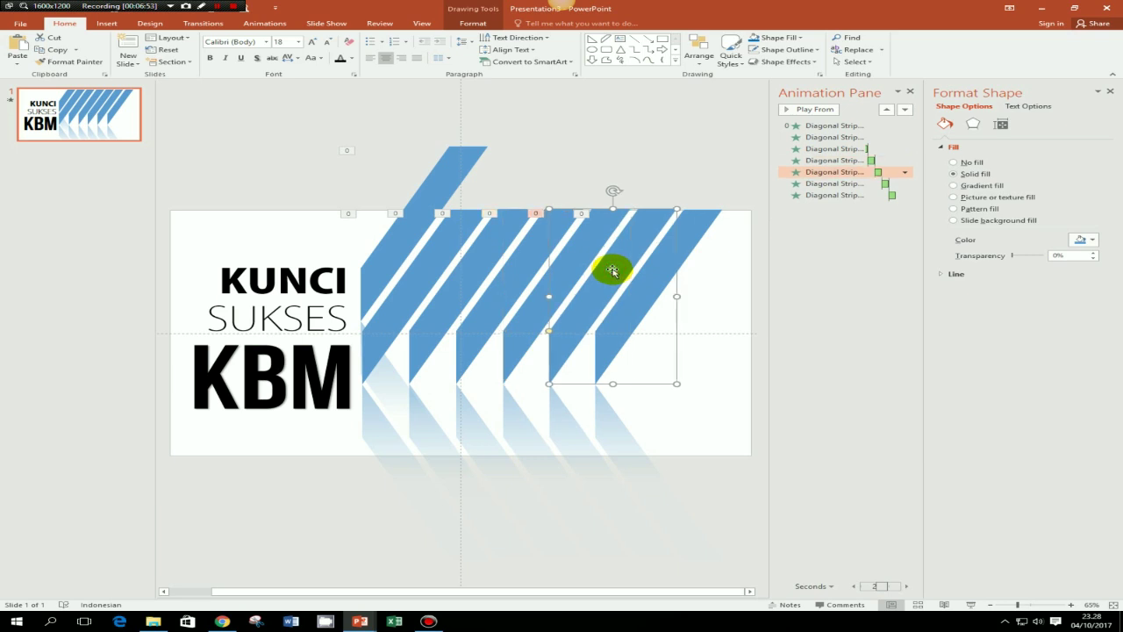
pyautogui.click(669, 254)
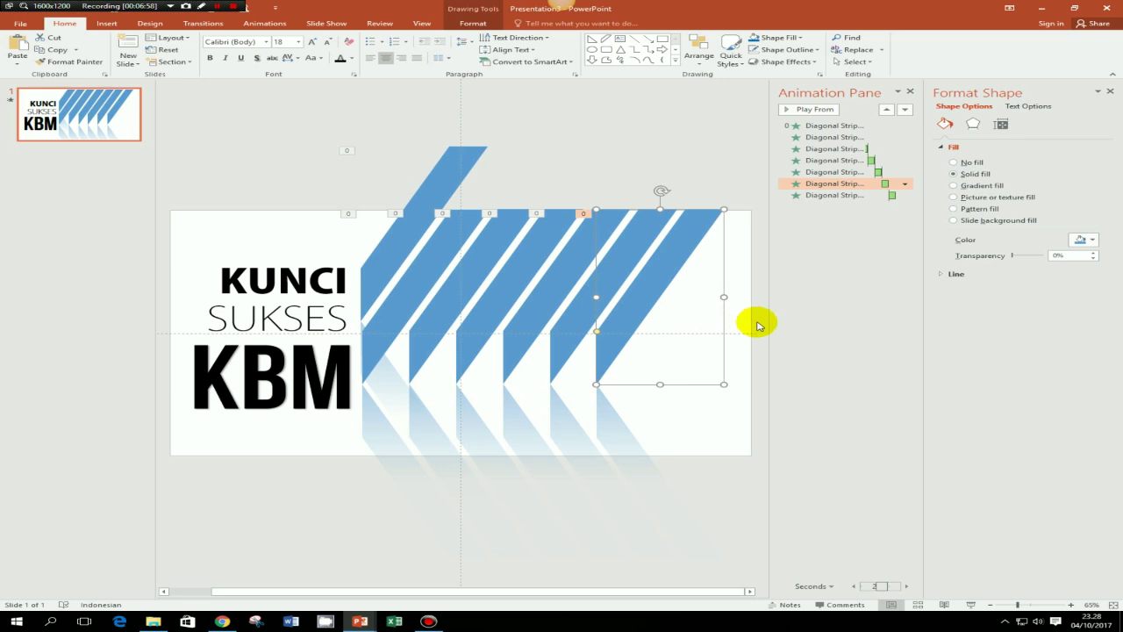
pyautogui.click(713, 439)
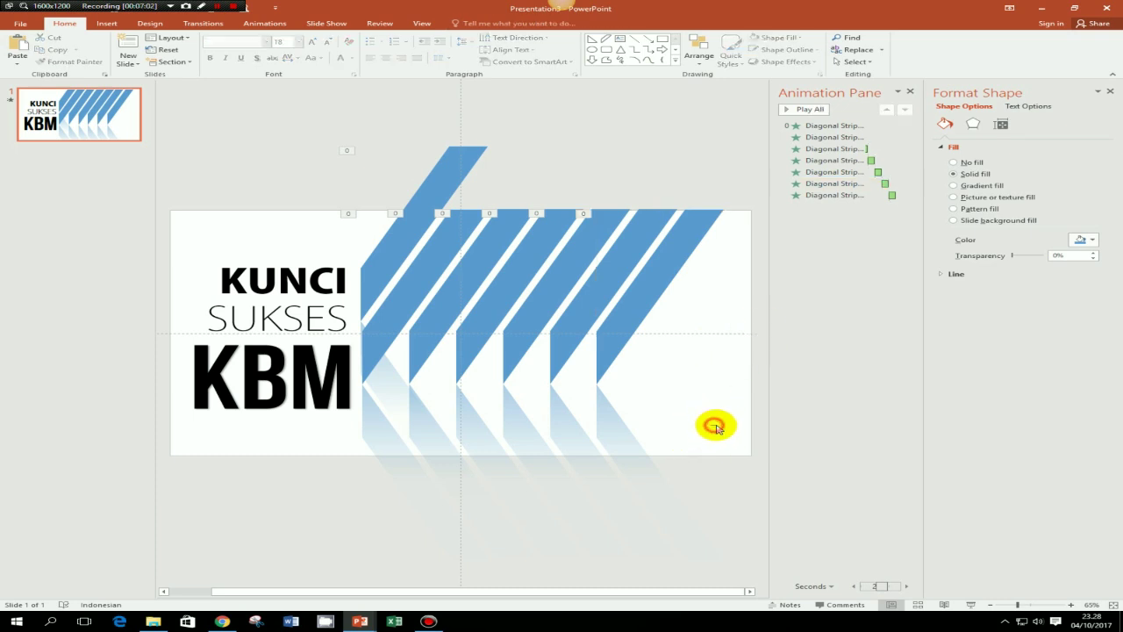
pyautogui.click(435, 259)
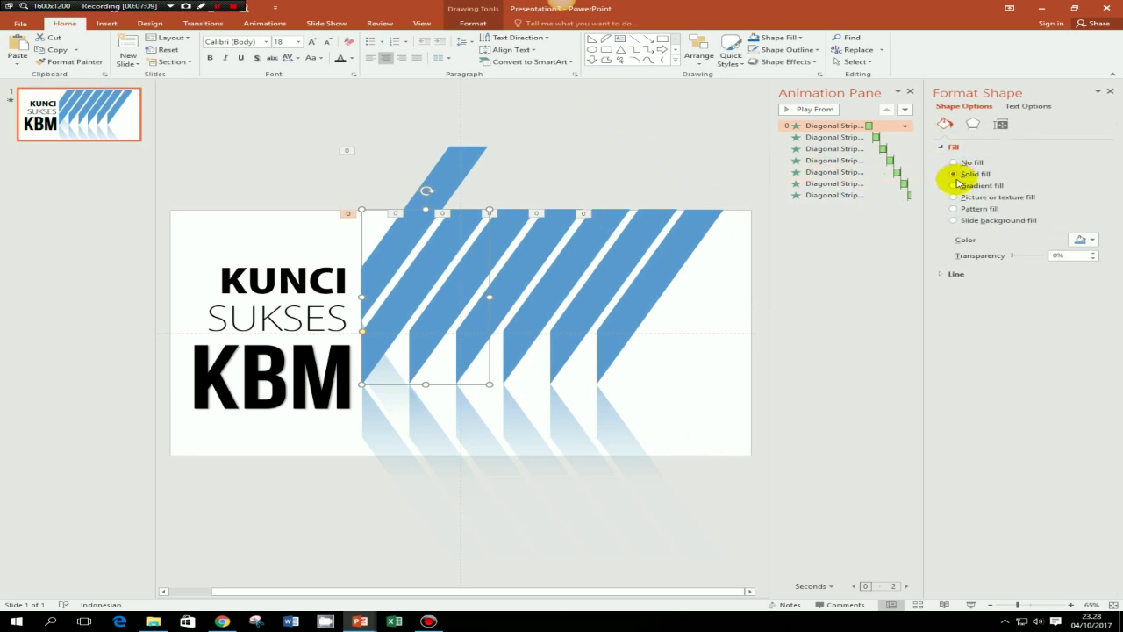
# - Fill the first four diagonal strips orange, red, pink and purple
pyautogui.click(1093, 240)
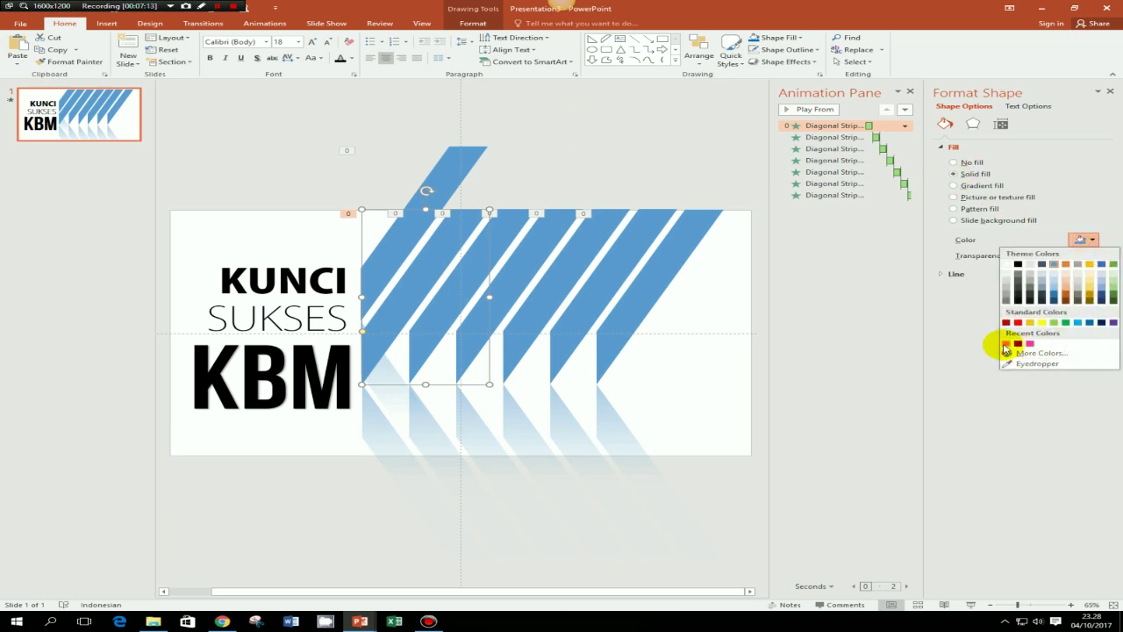
pyautogui.click(1006, 344)
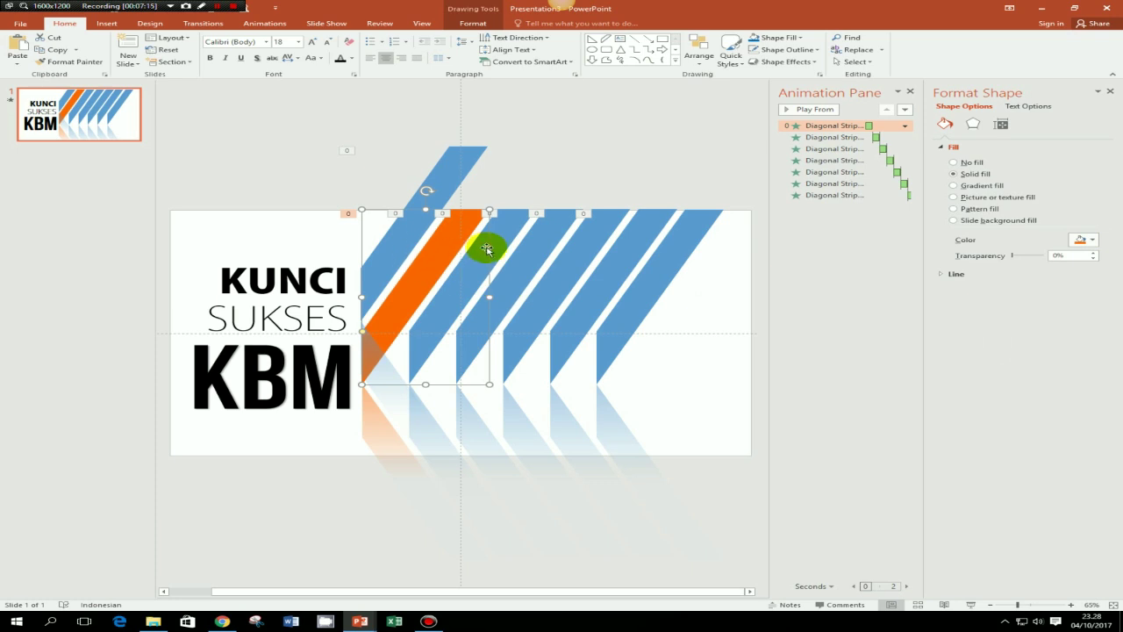
pyautogui.click(498, 236)
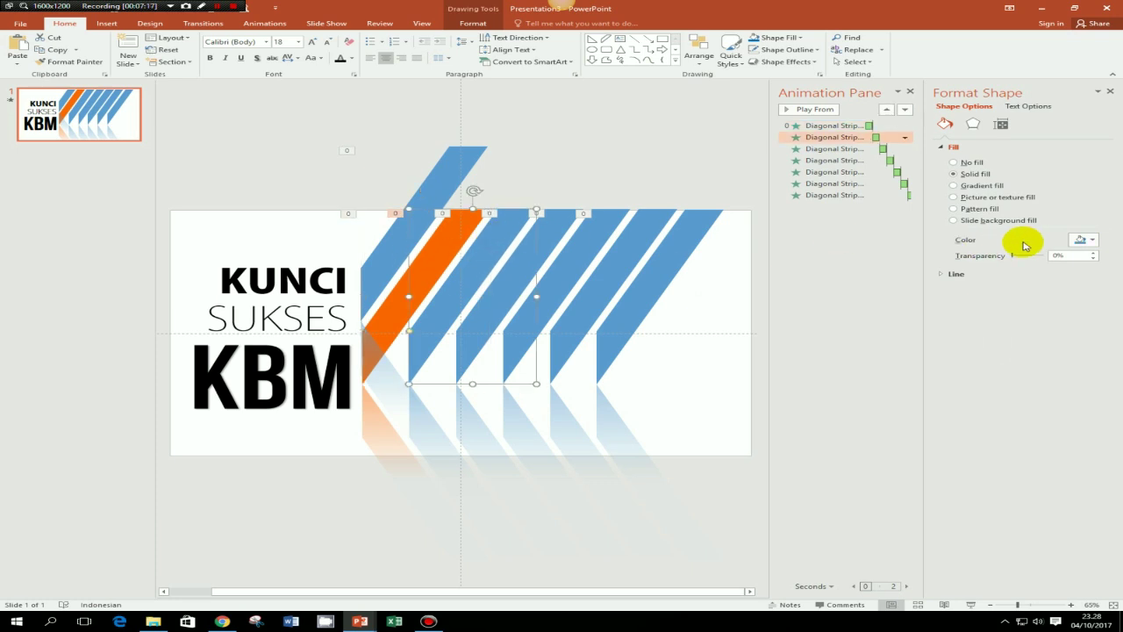
pyautogui.click(1084, 240)
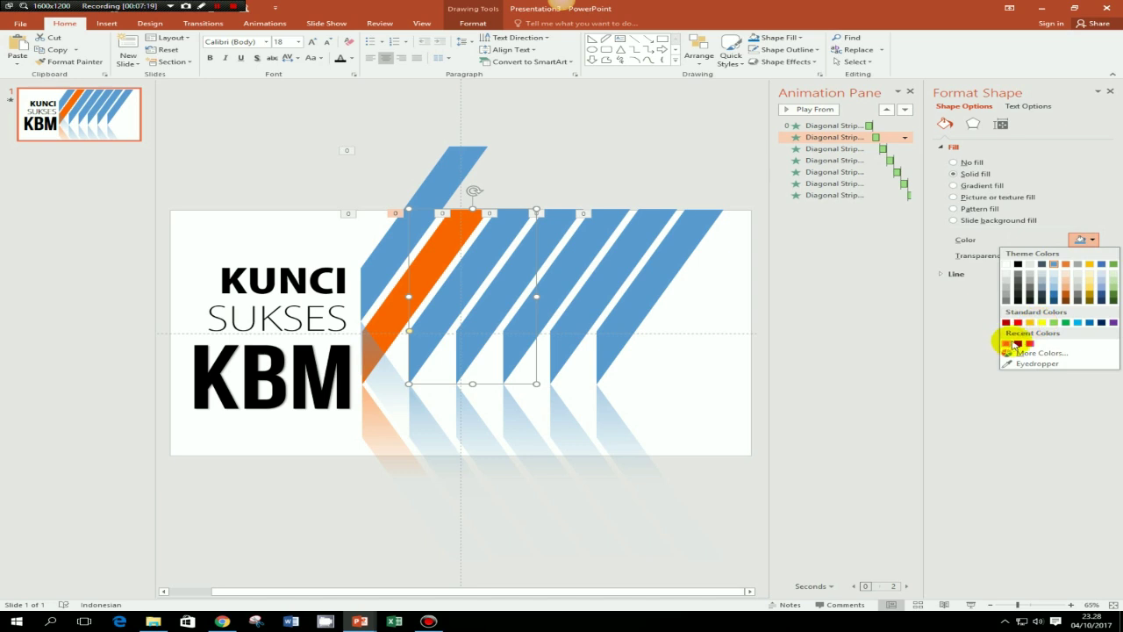
pyautogui.click(1018, 323)
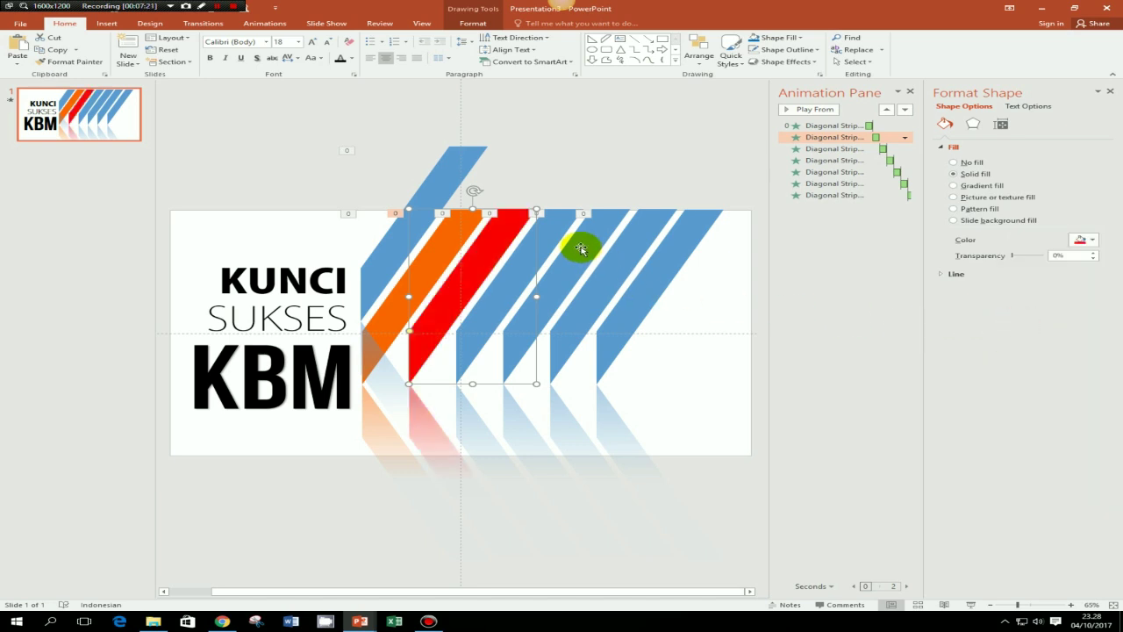
pyautogui.click(556, 226)
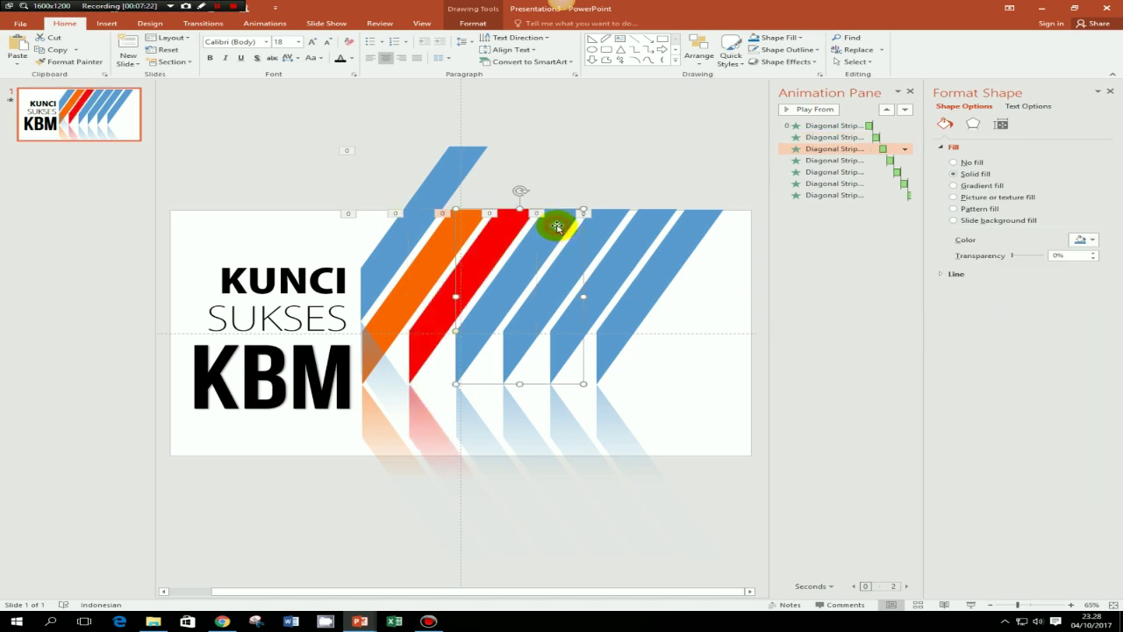
pyautogui.click(1094, 242)
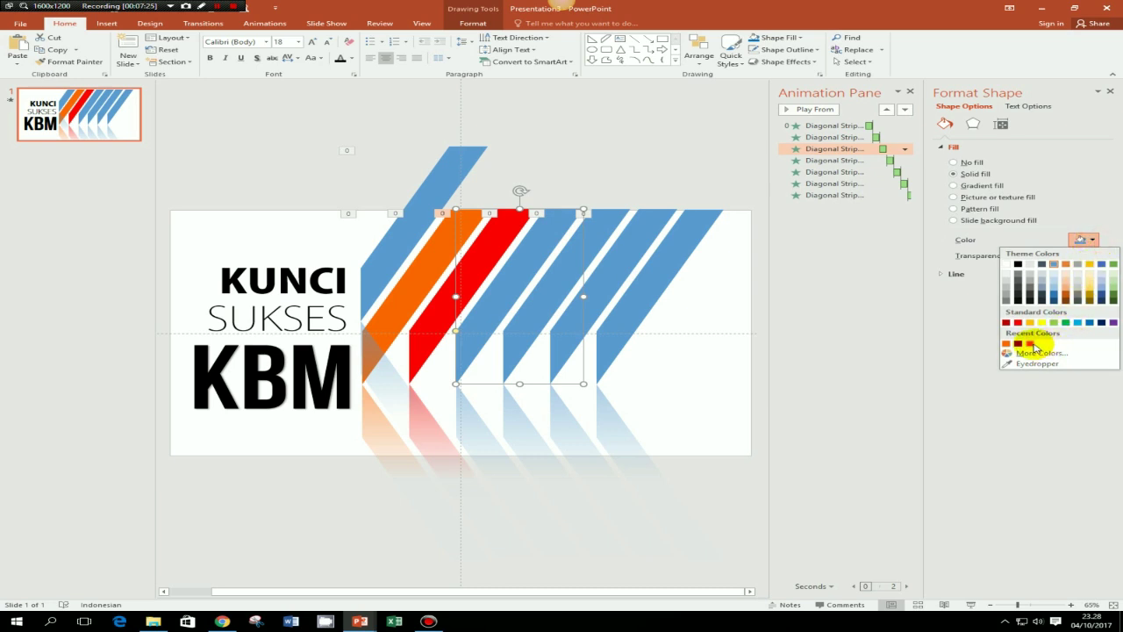
pyautogui.click(1032, 343)
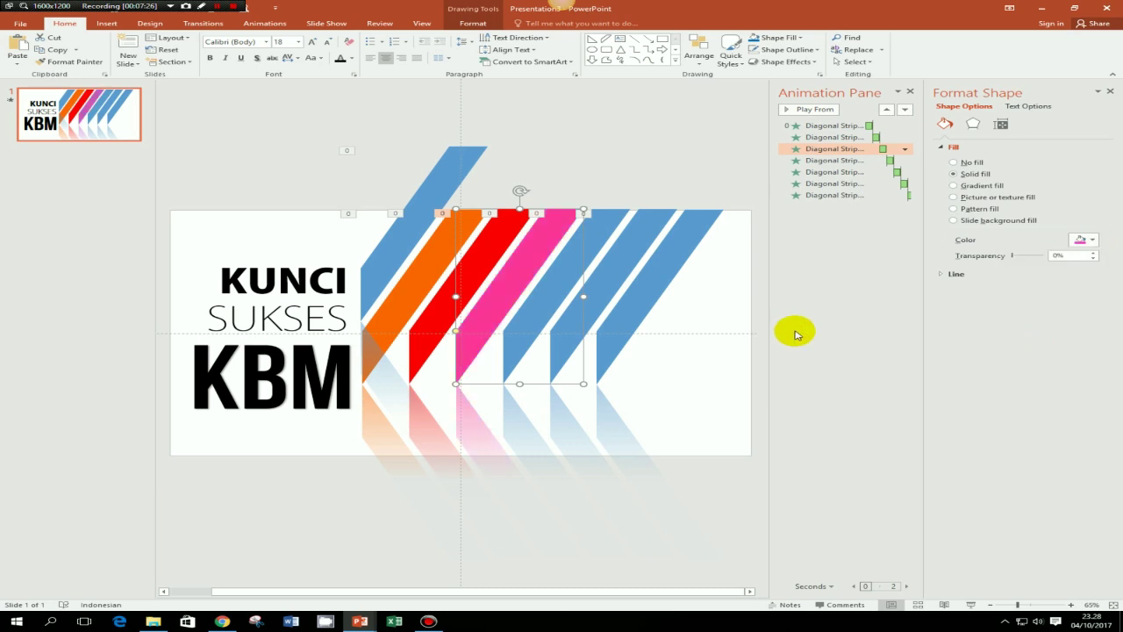
pyautogui.click(604, 229)
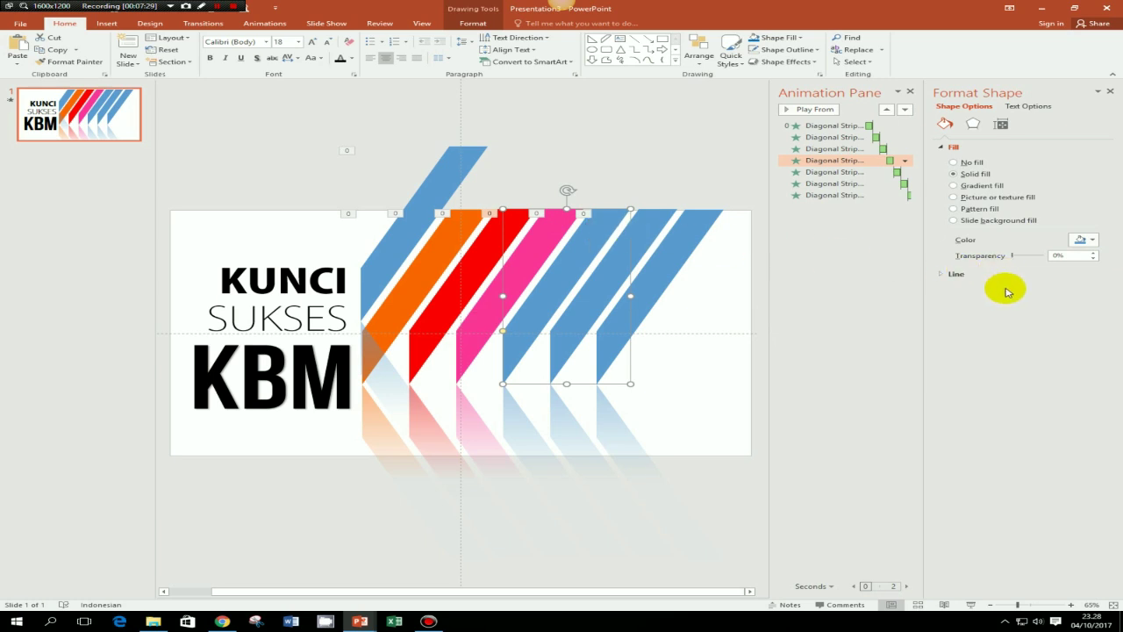
pyautogui.click(1093, 243)
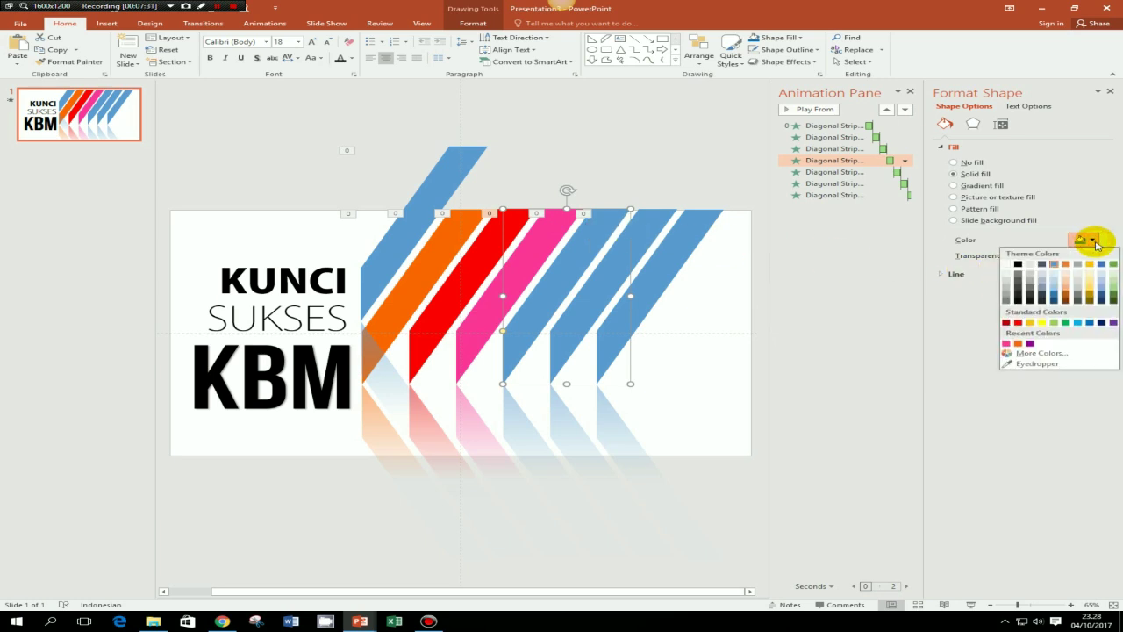
pyautogui.click(1034, 345)
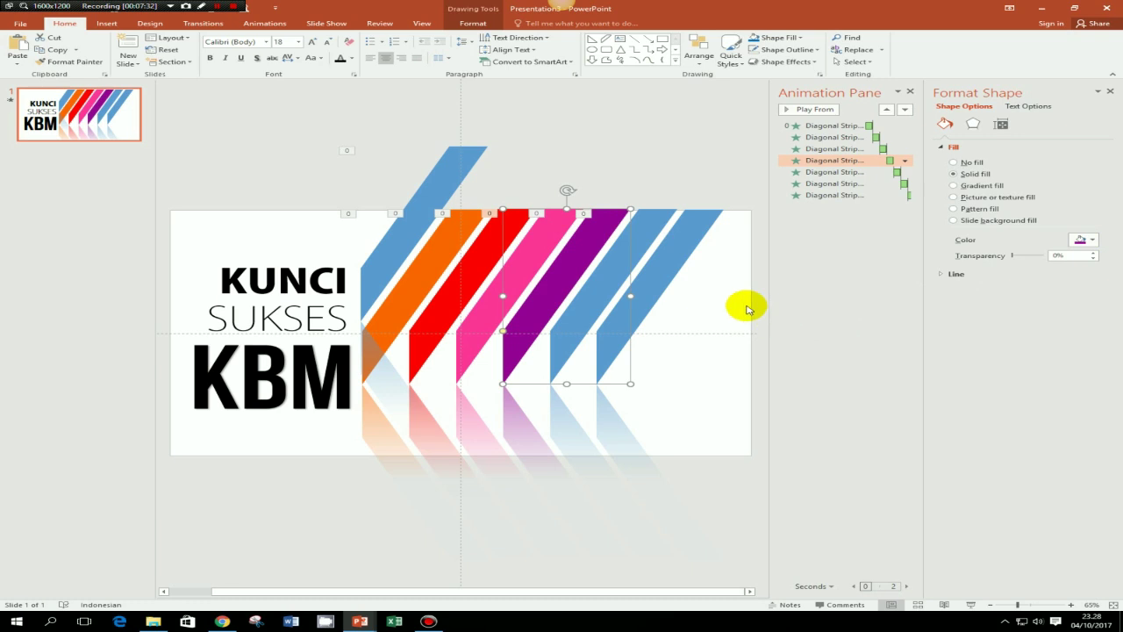
# - Fill the fifth strip Dark Blue and the sixth strip Blue
pyautogui.click(650, 220)
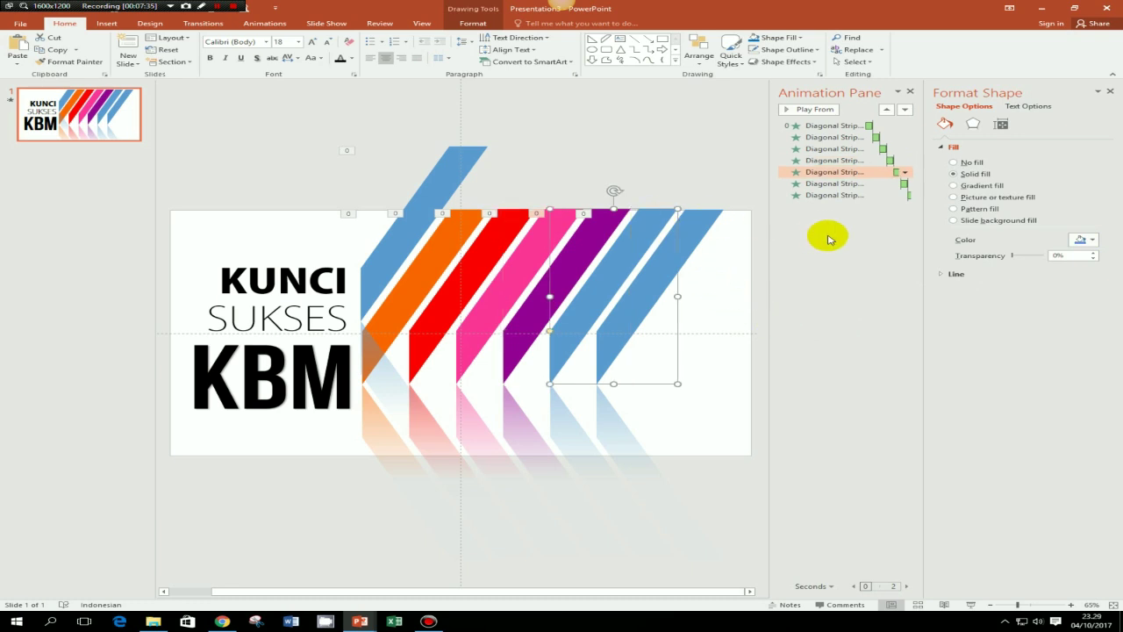
pyautogui.click(1094, 243)
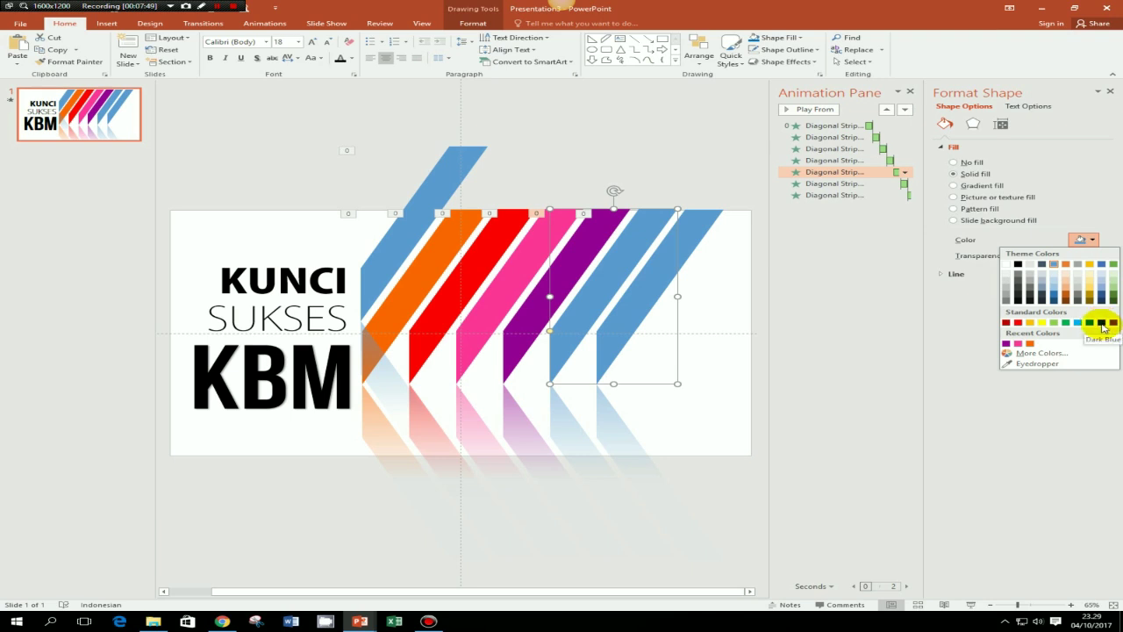
pyautogui.click(1092, 327)
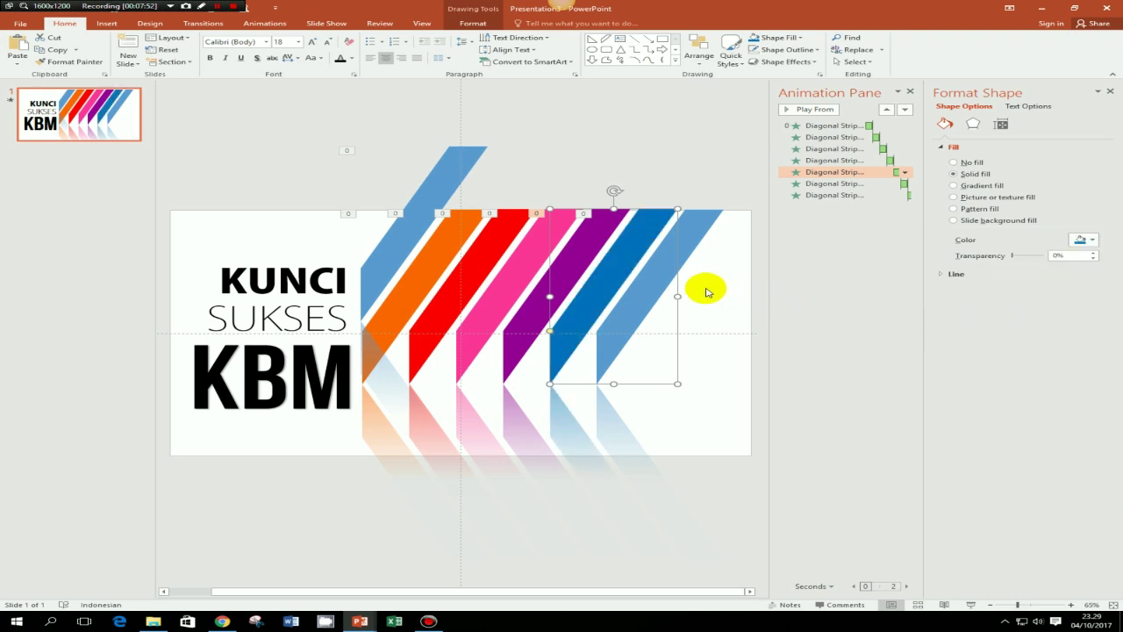
pyautogui.click(645, 279)
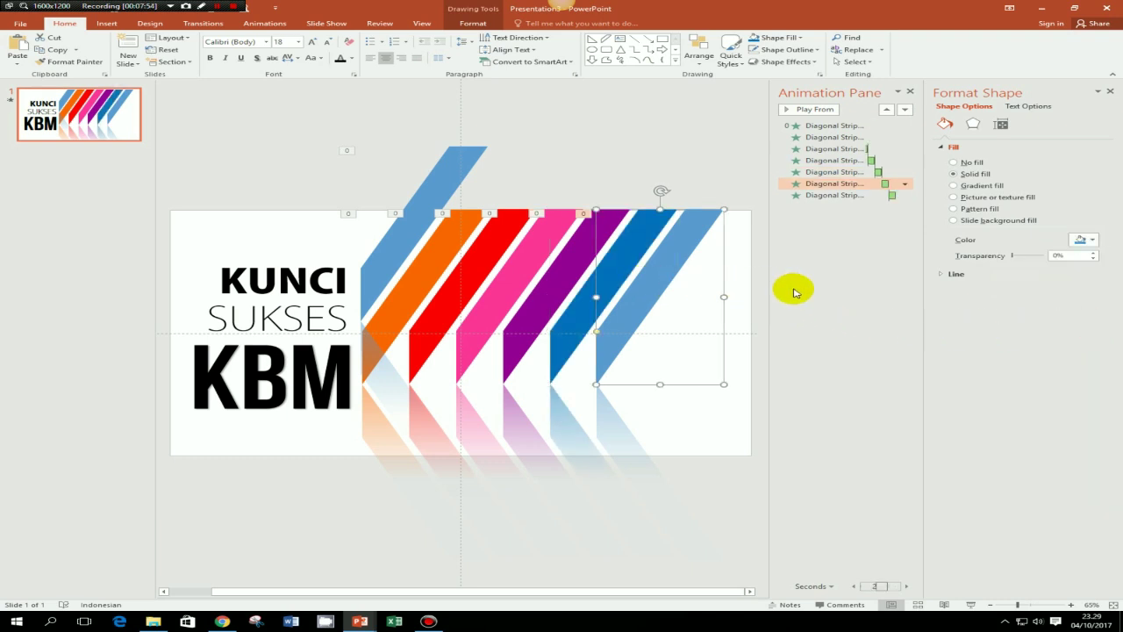
pyautogui.click(620, 256)
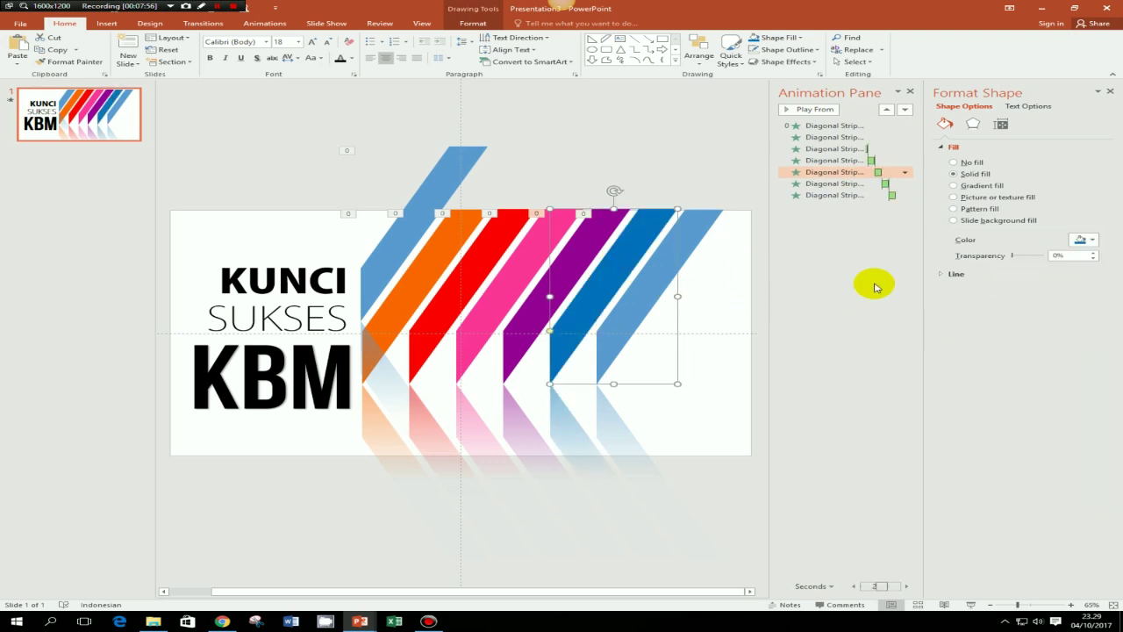
pyautogui.click(1093, 241)
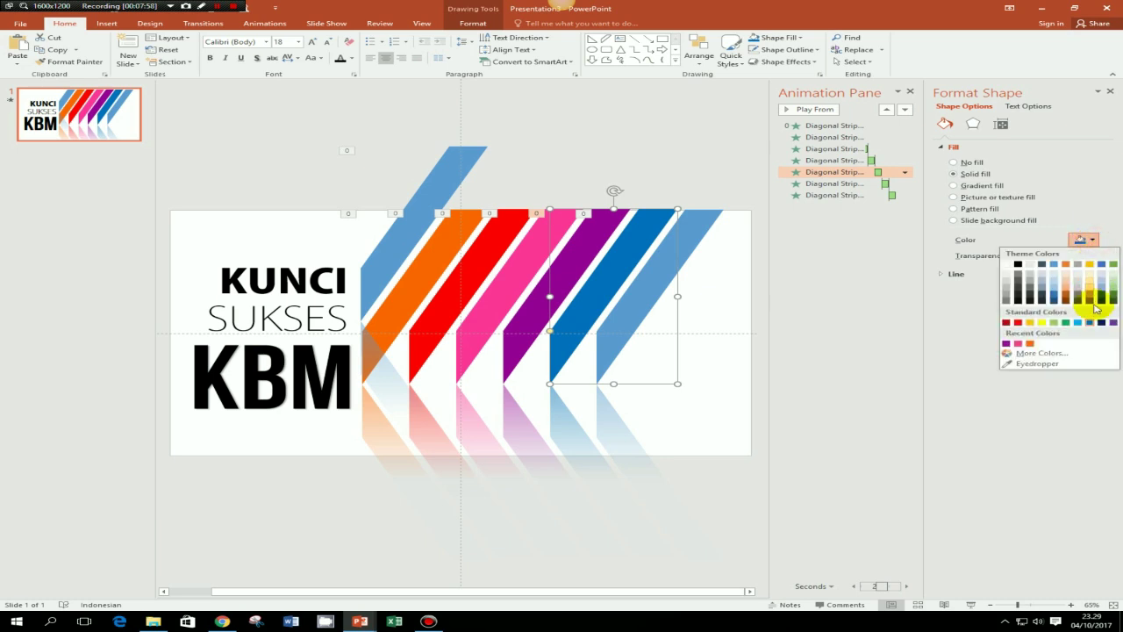
pyautogui.click(1104, 323)
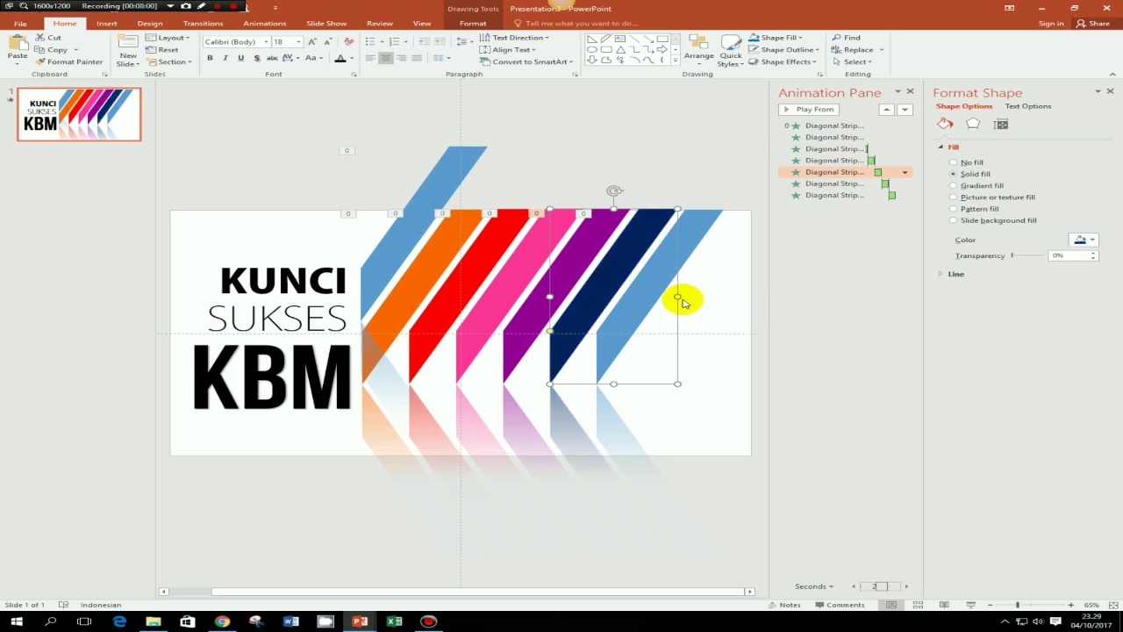
pyautogui.click(649, 291)
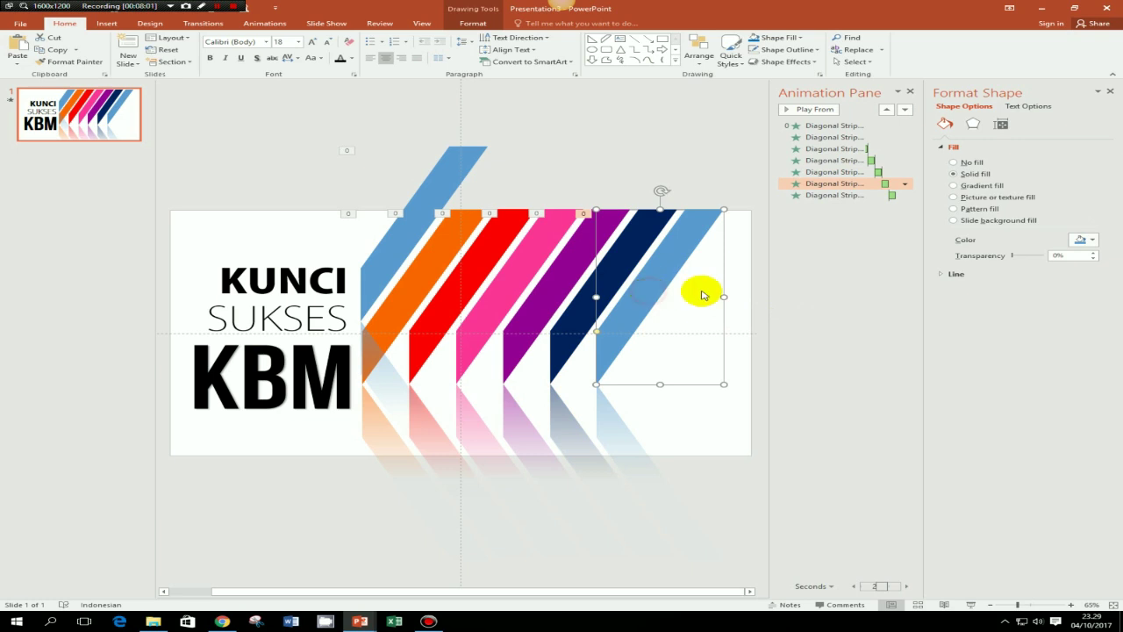
pyautogui.click(1092, 243)
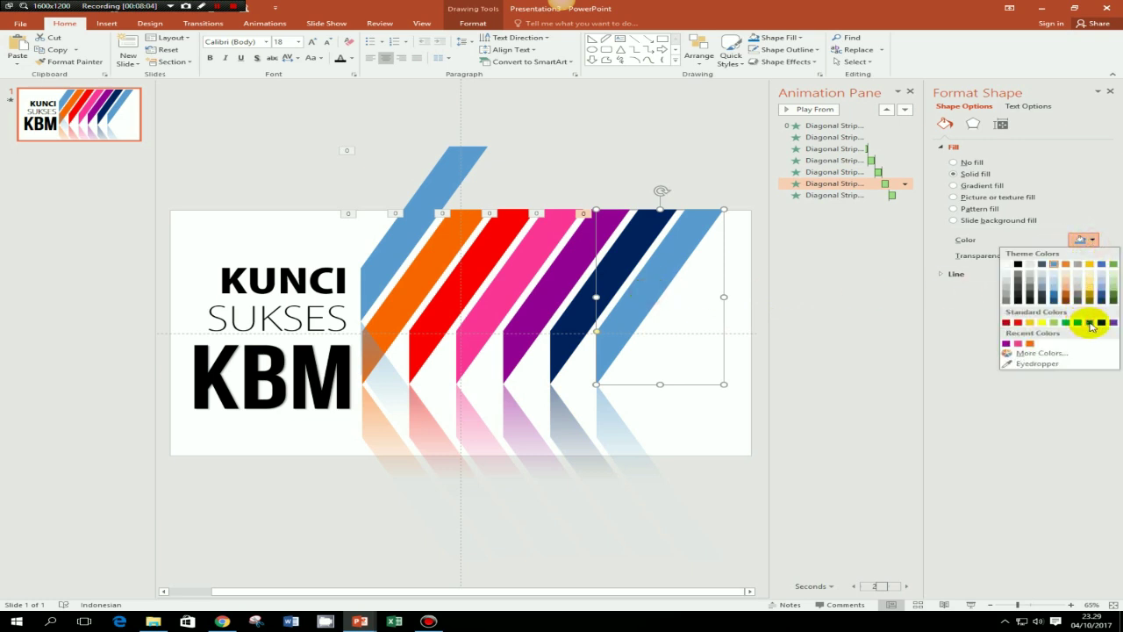
pyautogui.click(1090, 322)
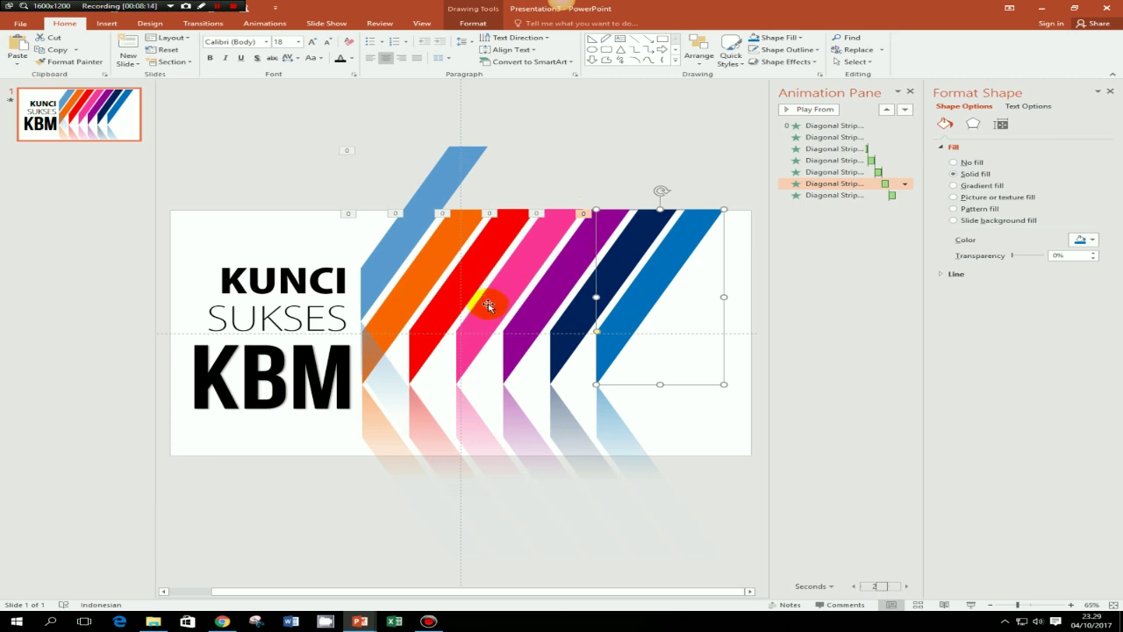
# - Deselect the strips by clicking empty slide area so the Format Background settings show
pyautogui.click(685, 418)
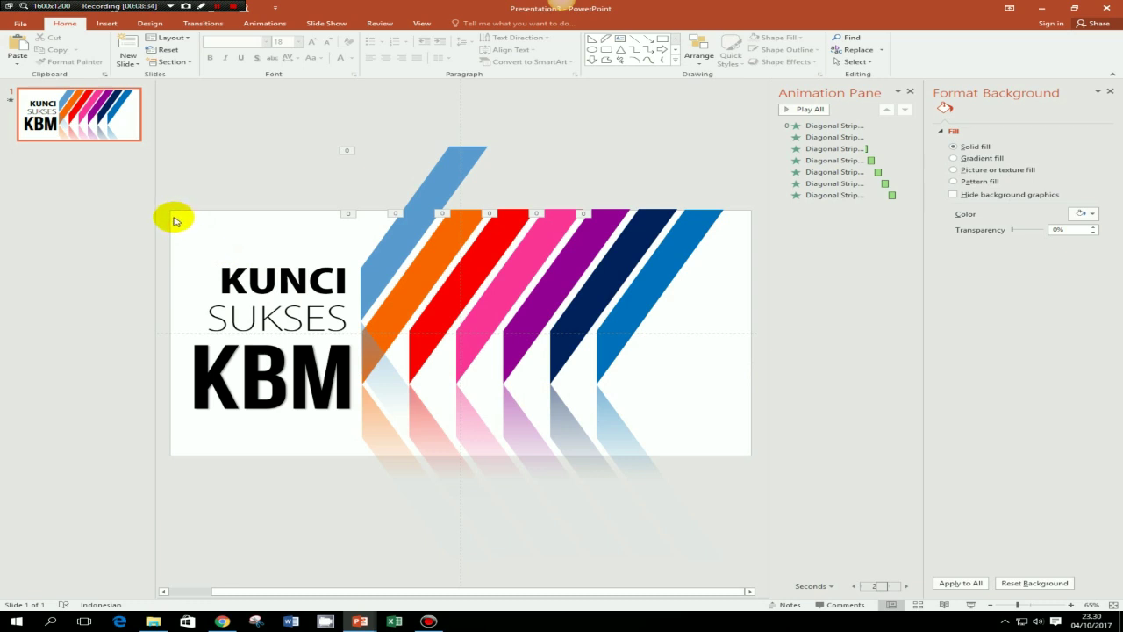
pyautogui.click(193, 228)
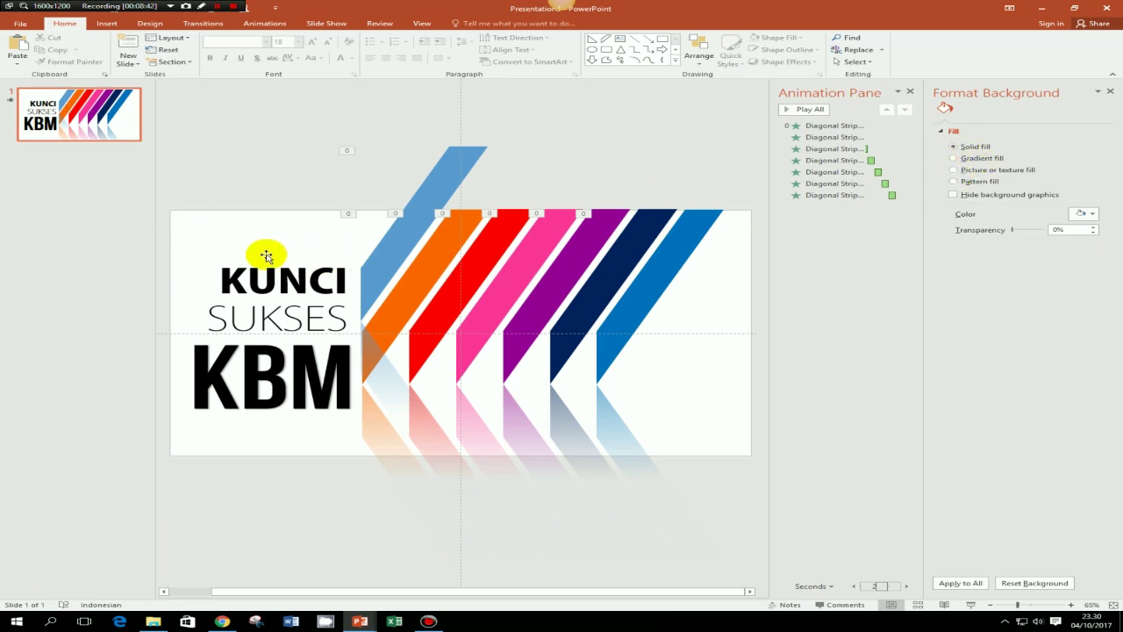
# - Open Format Background from the slide's shortcut menu and choose Gradient fill
pyautogui.rightClick(185, 239)
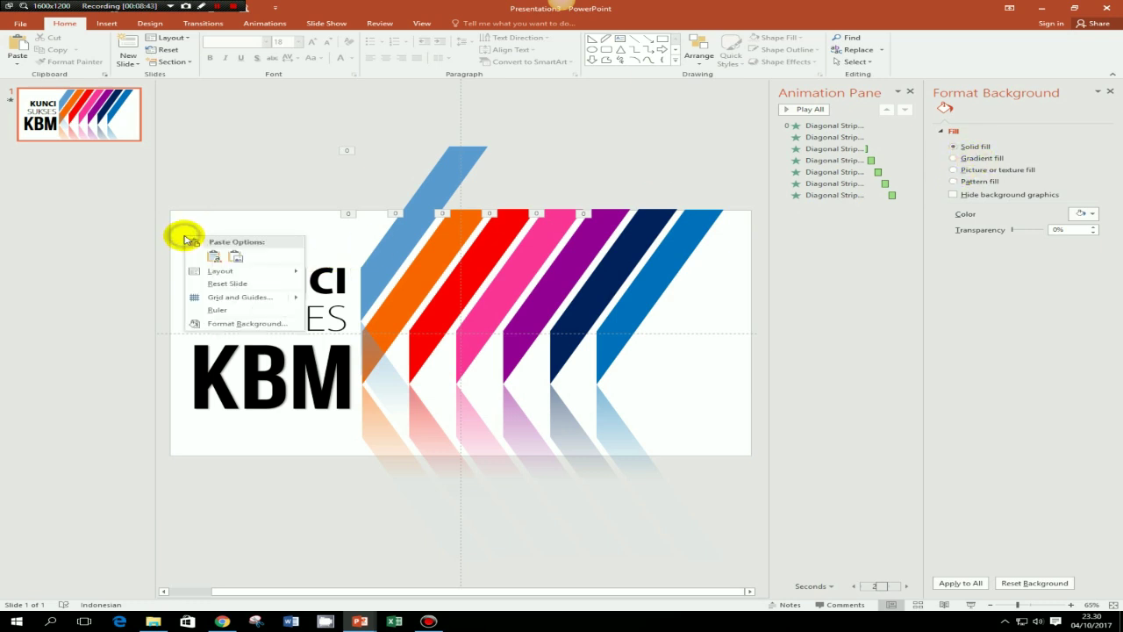
pyautogui.click(225, 321)
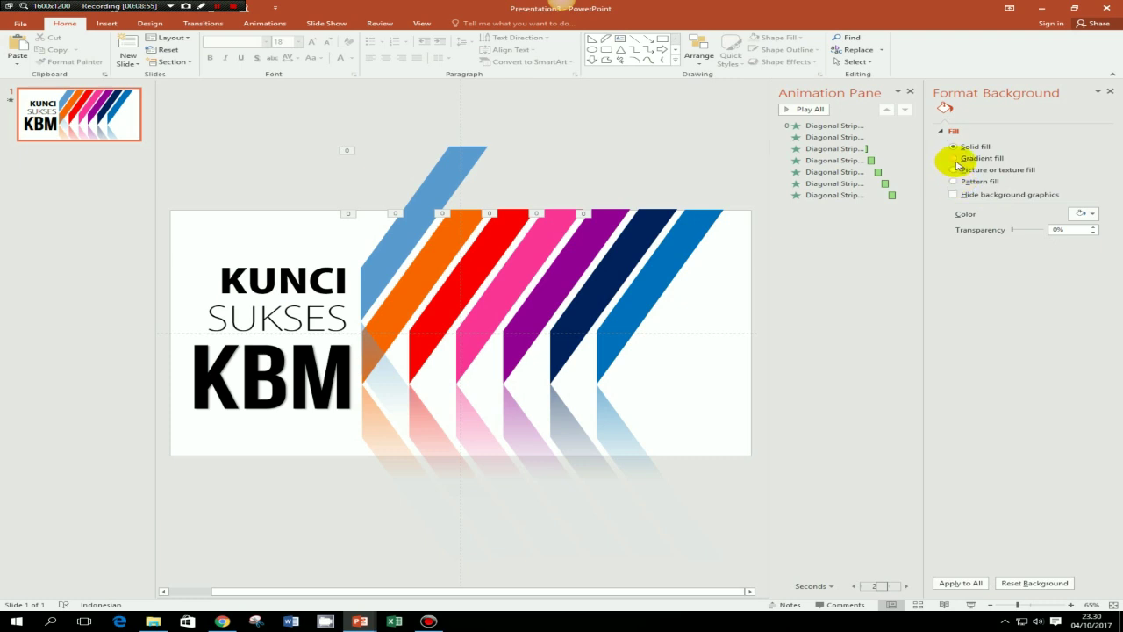
pyautogui.click(954, 157)
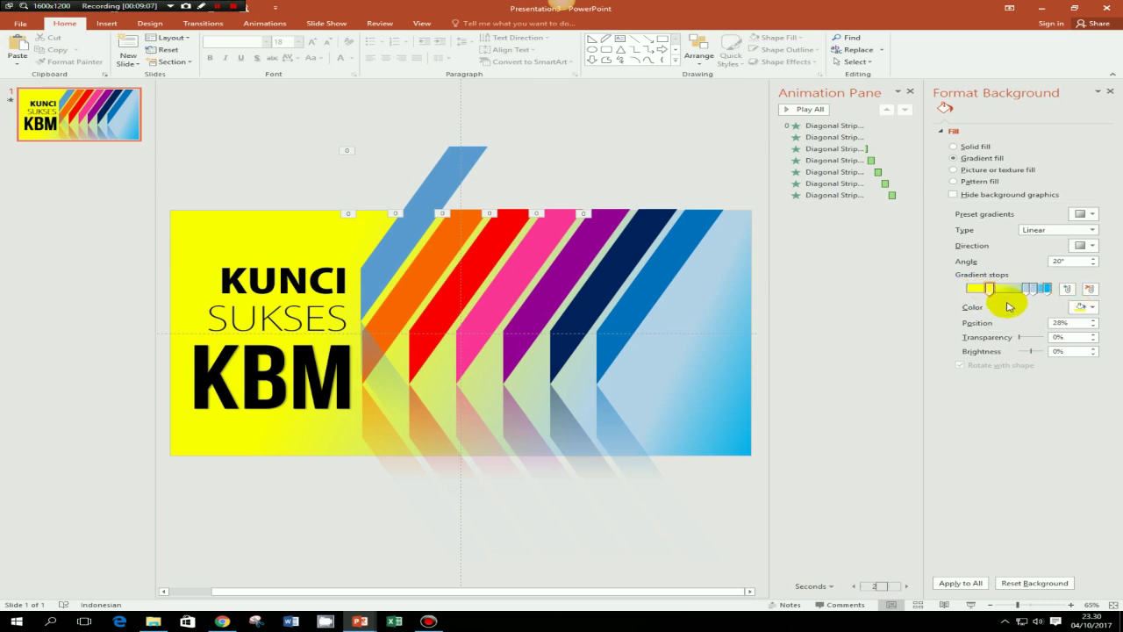
# - Change the gold gradient stop of the background to Yellow
pyautogui.click(987, 291)
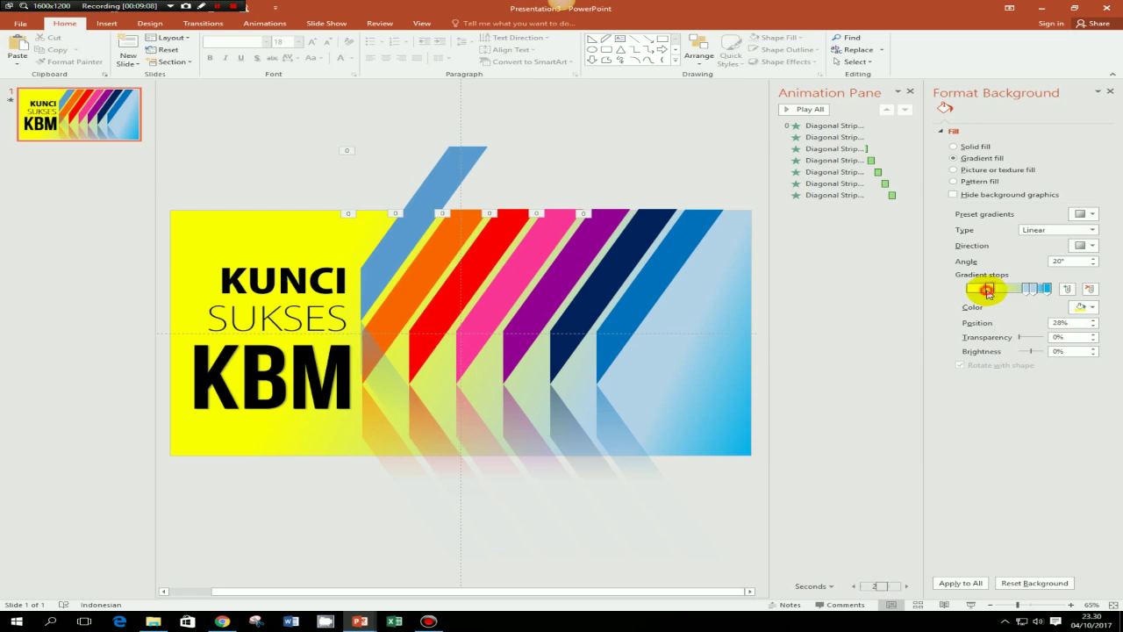
pyautogui.click(1093, 307)
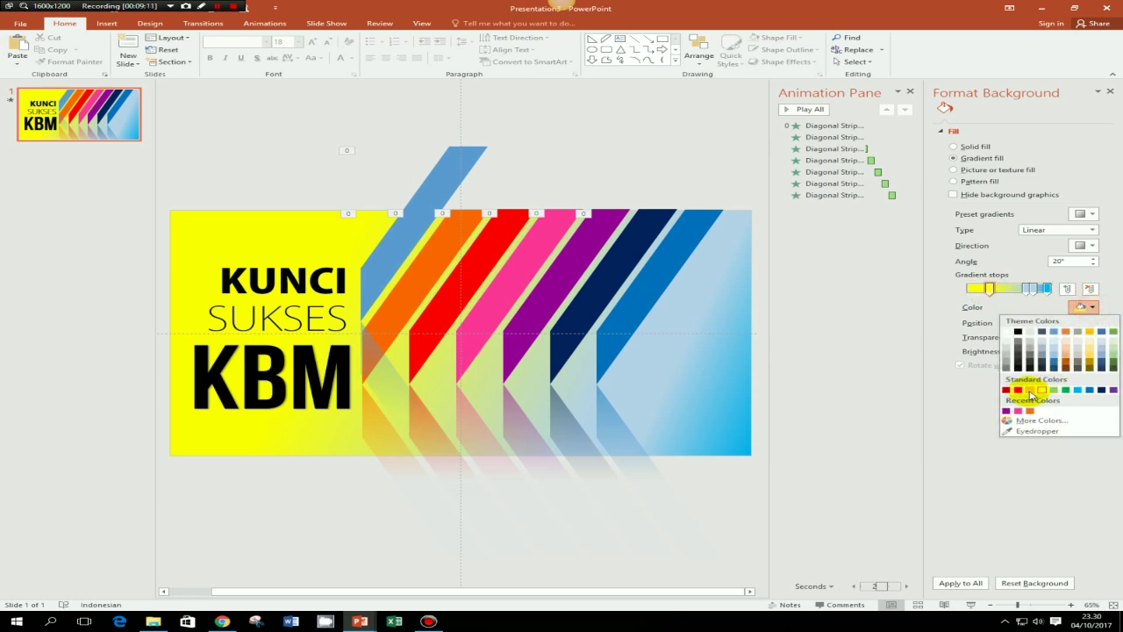
pyautogui.click(1030, 391)
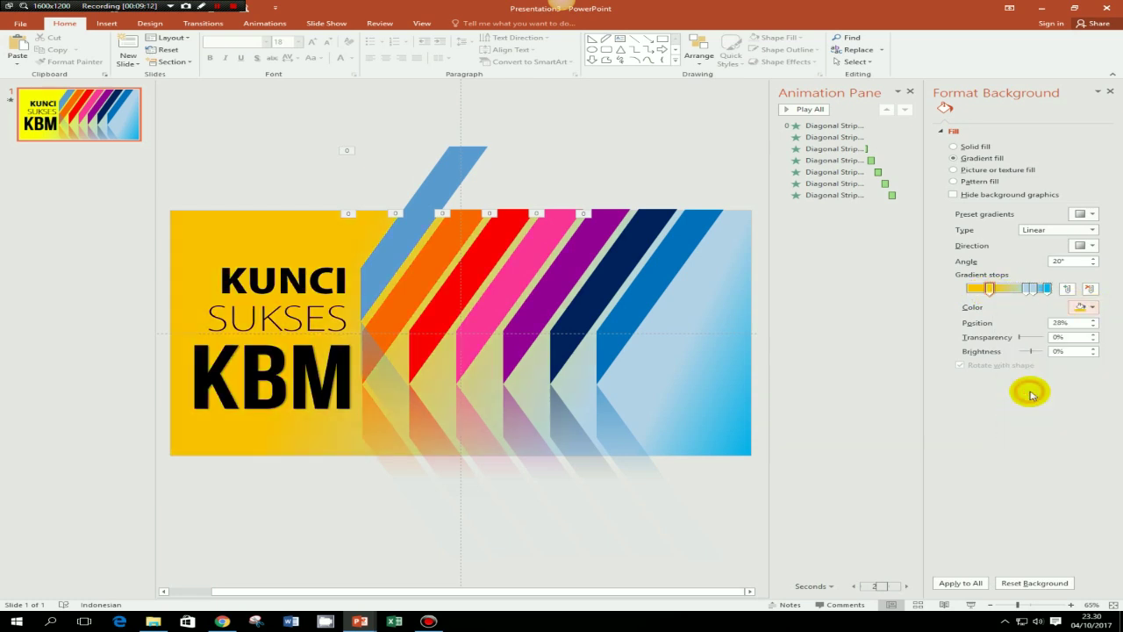
pyautogui.click(1091, 307)
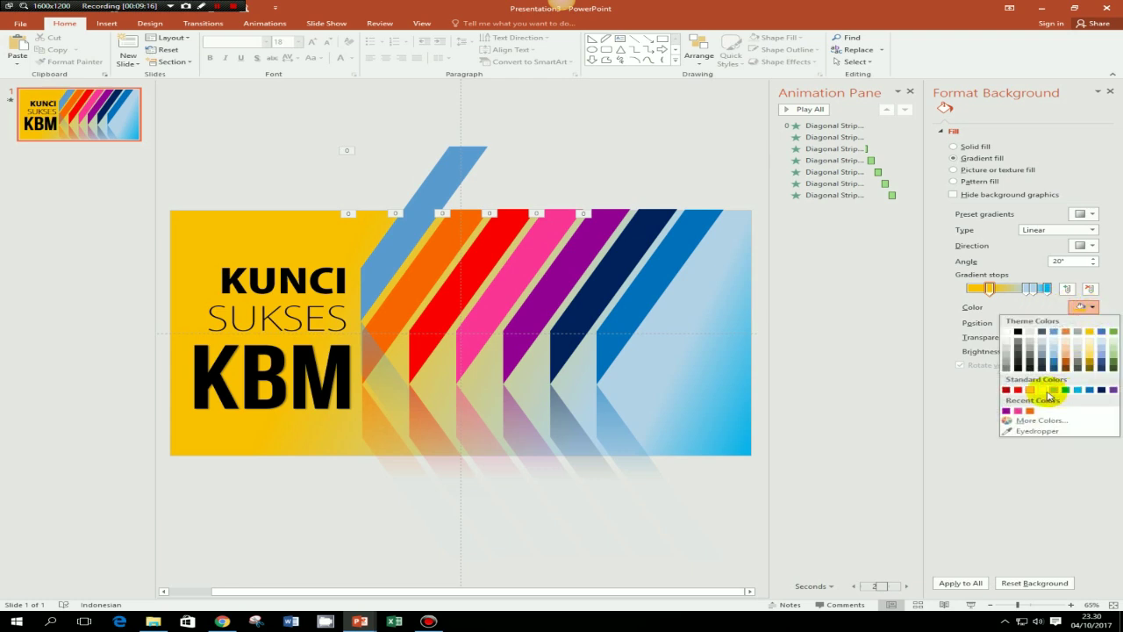
pyautogui.click(1044, 391)
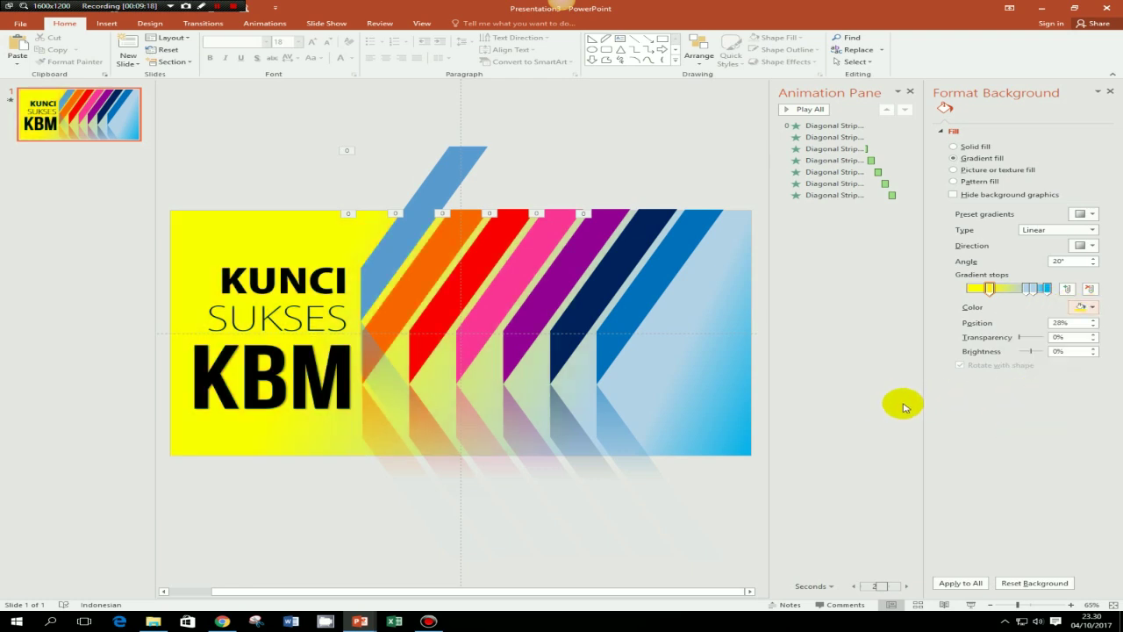
pyautogui.click(452, 170)
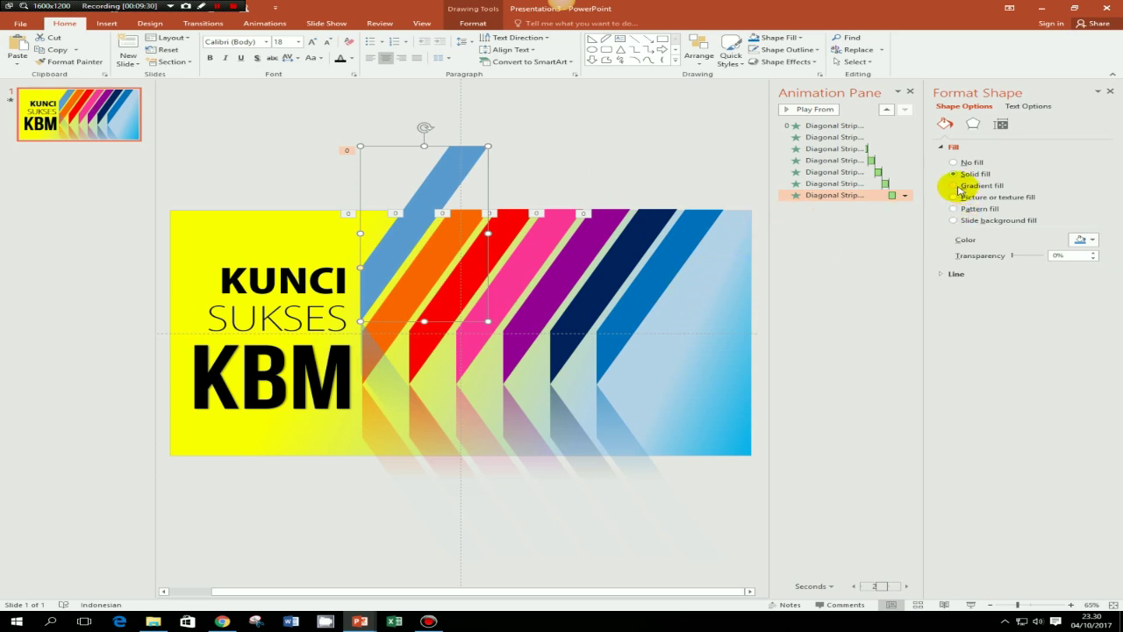
# - Switch the top strip to a gradient fill and remove the 74% gradient stop
pyautogui.click(955, 186)
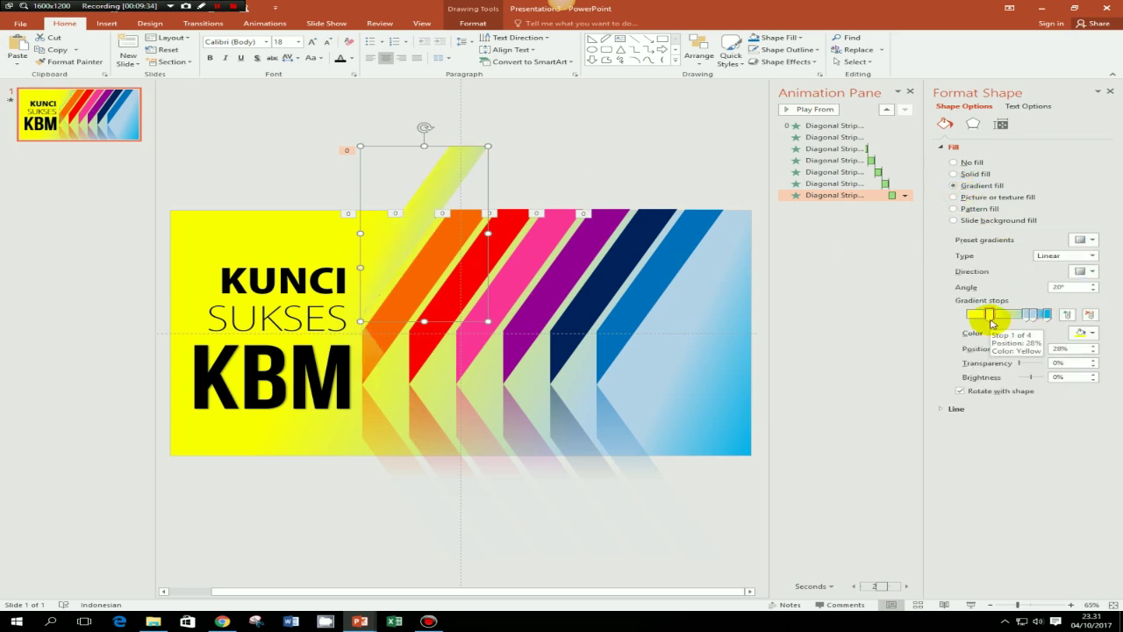
pyautogui.moveTo(993, 322); pyautogui.dragTo(969, 325)
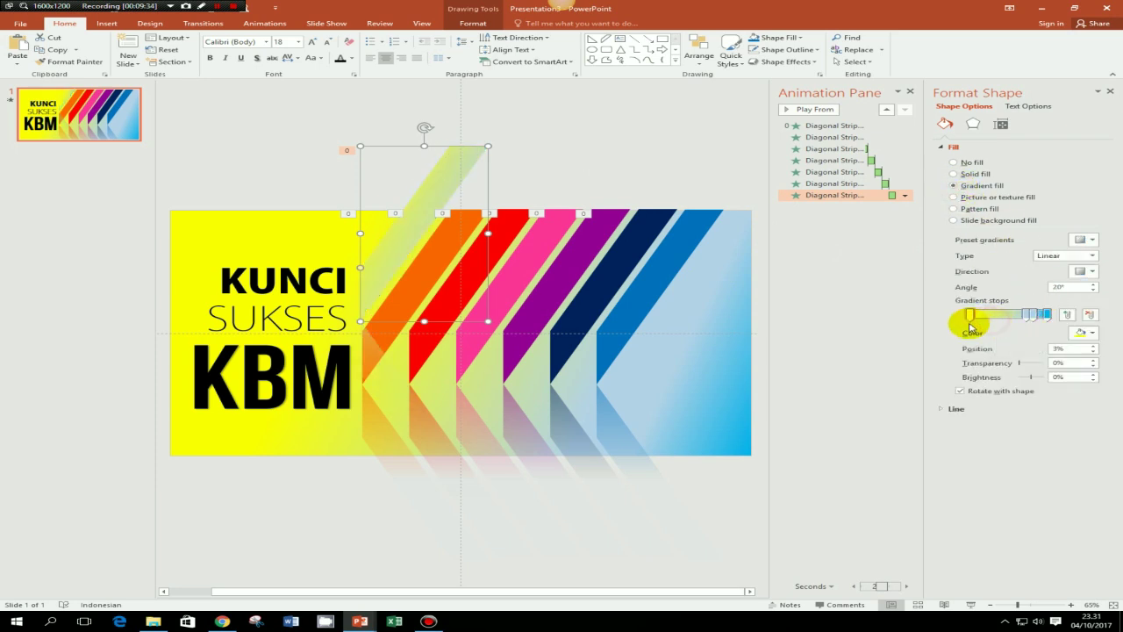
pyautogui.click(1095, 337)
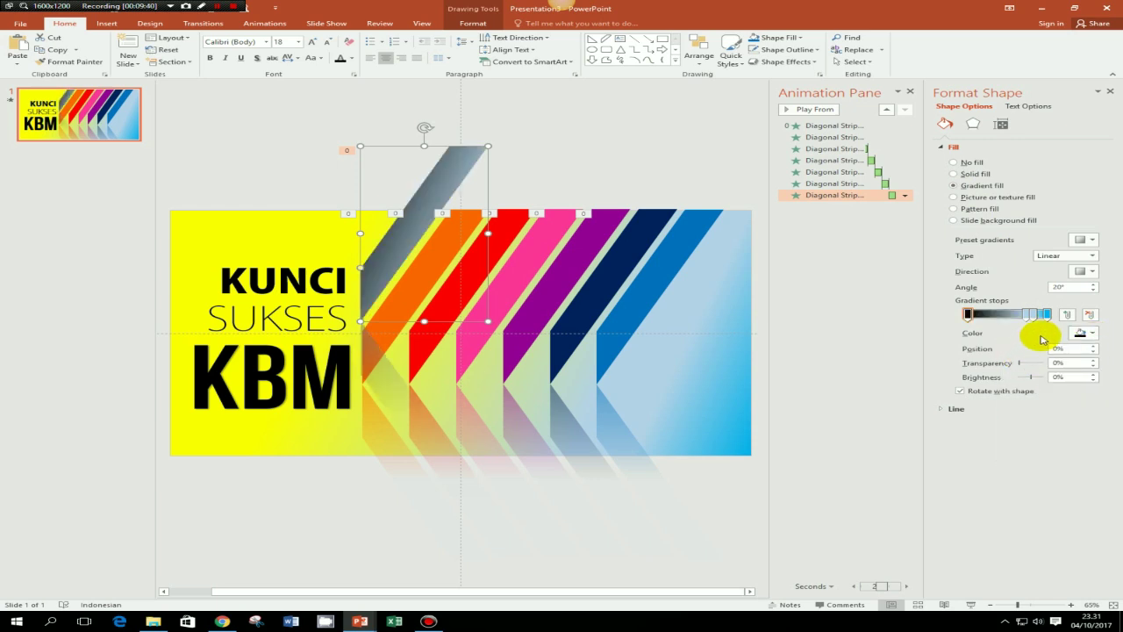
pyautogui.click(1043, 314)
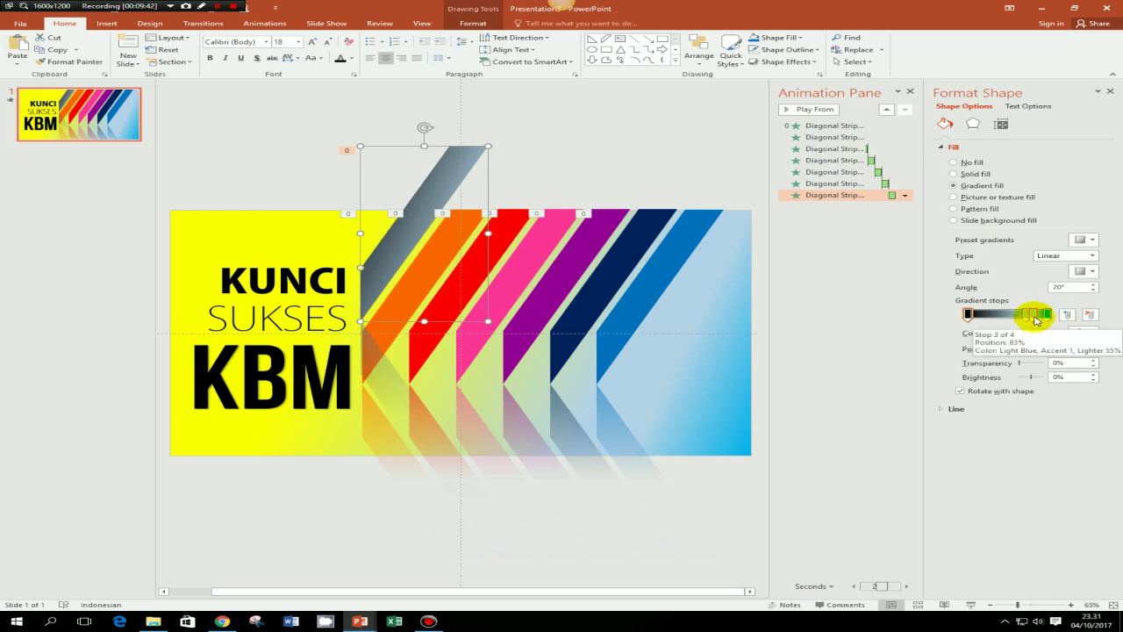
pyautogui.click(1089, 314)
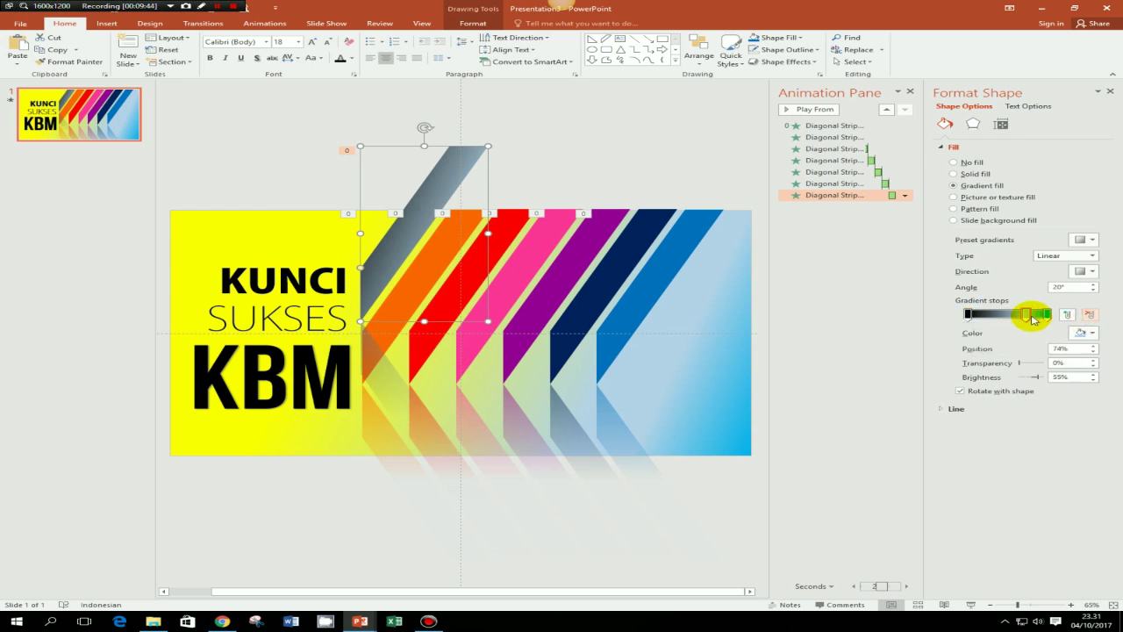
pyautogui.click(1089, 314)
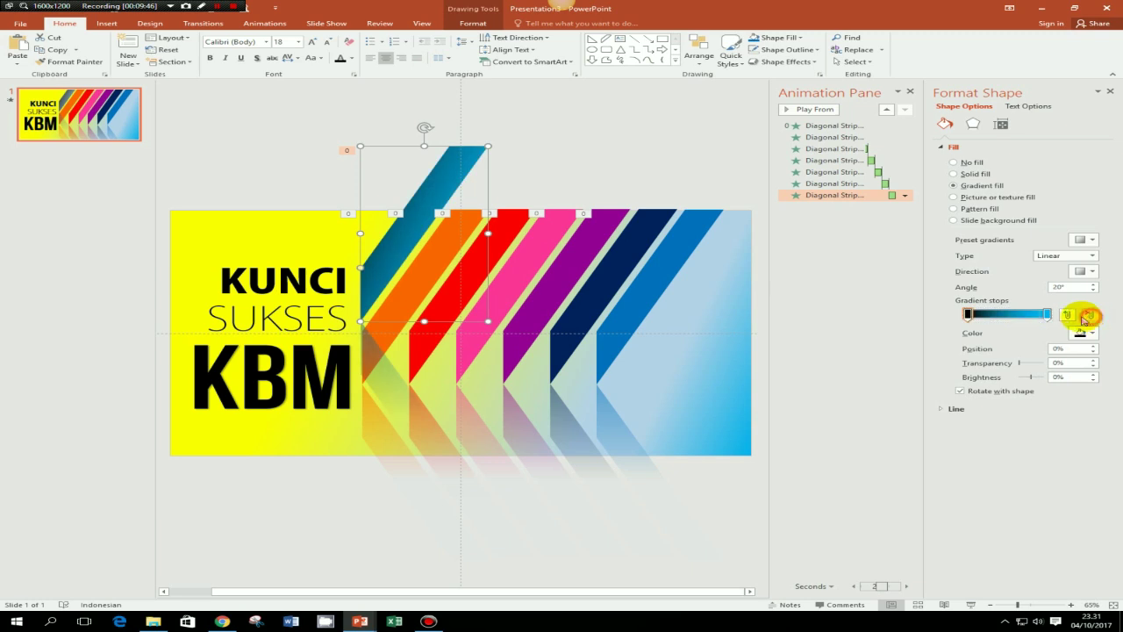
# - Set the last gradient stop to a light grey so the strip runs black to grey
pyautogui.click(1046, 315)
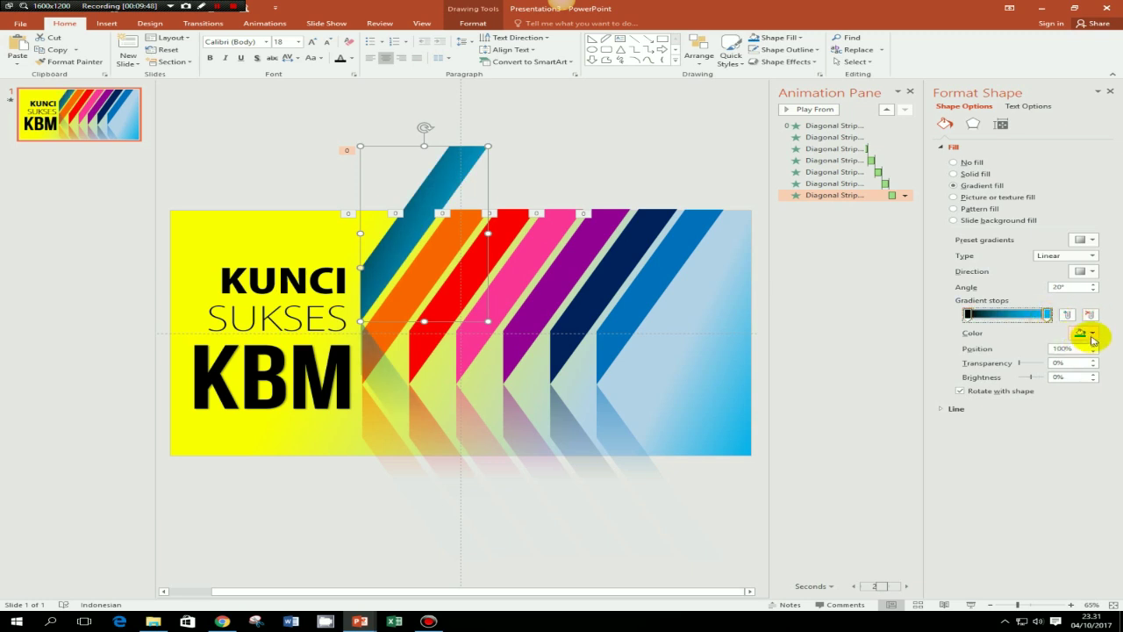
pyautogui.click(1093, 335)
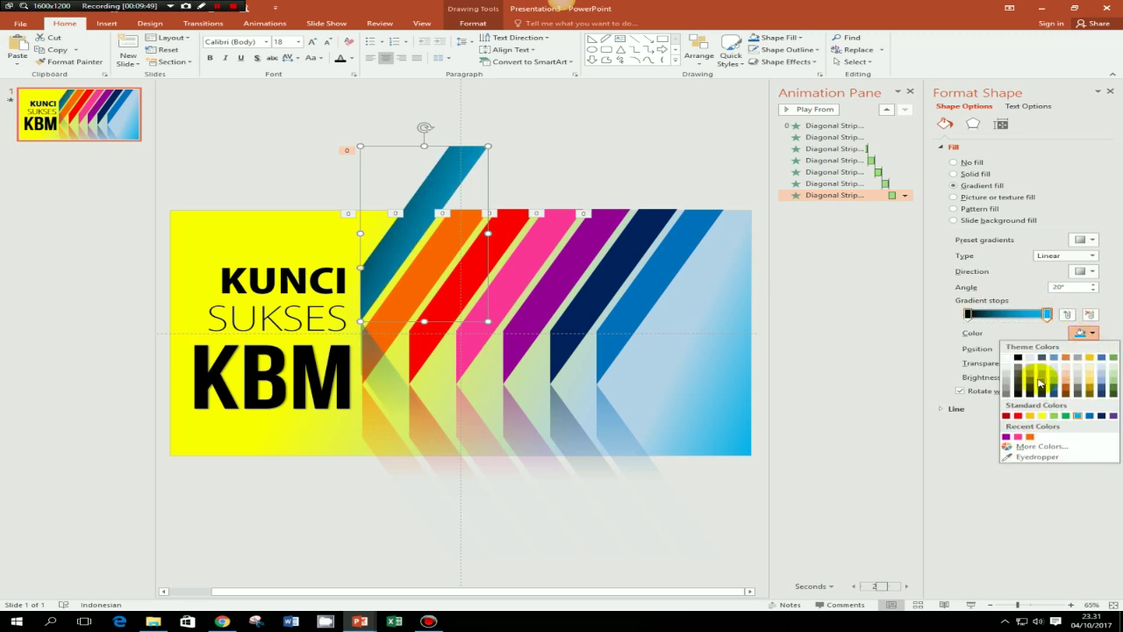
pyautogui.click(1032, 375)
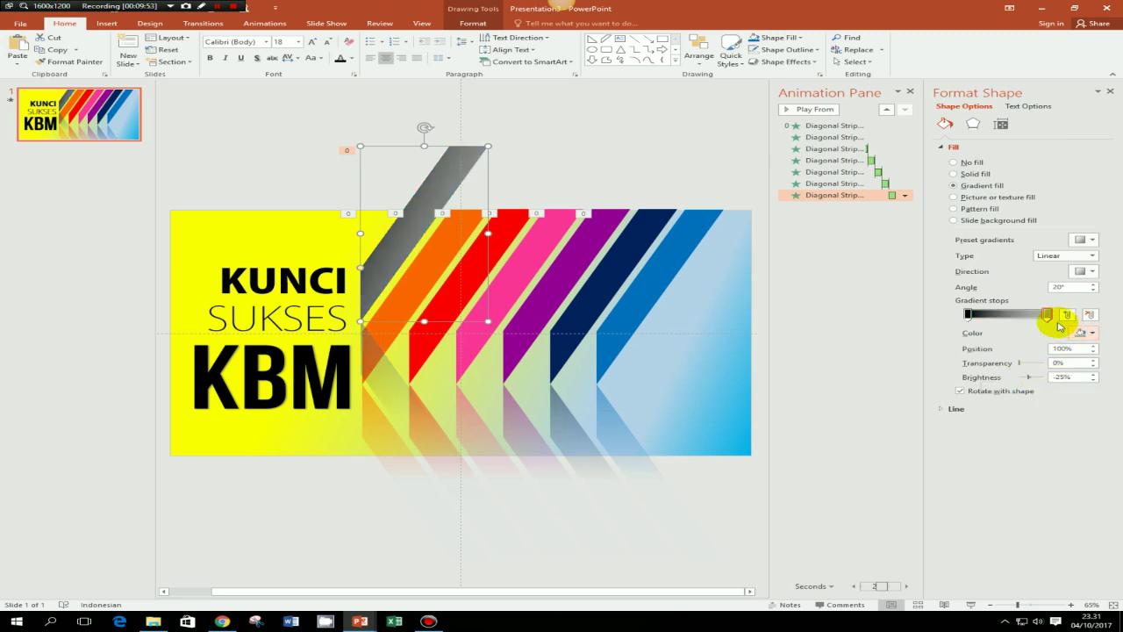
pyautogui.click(1093, 333)
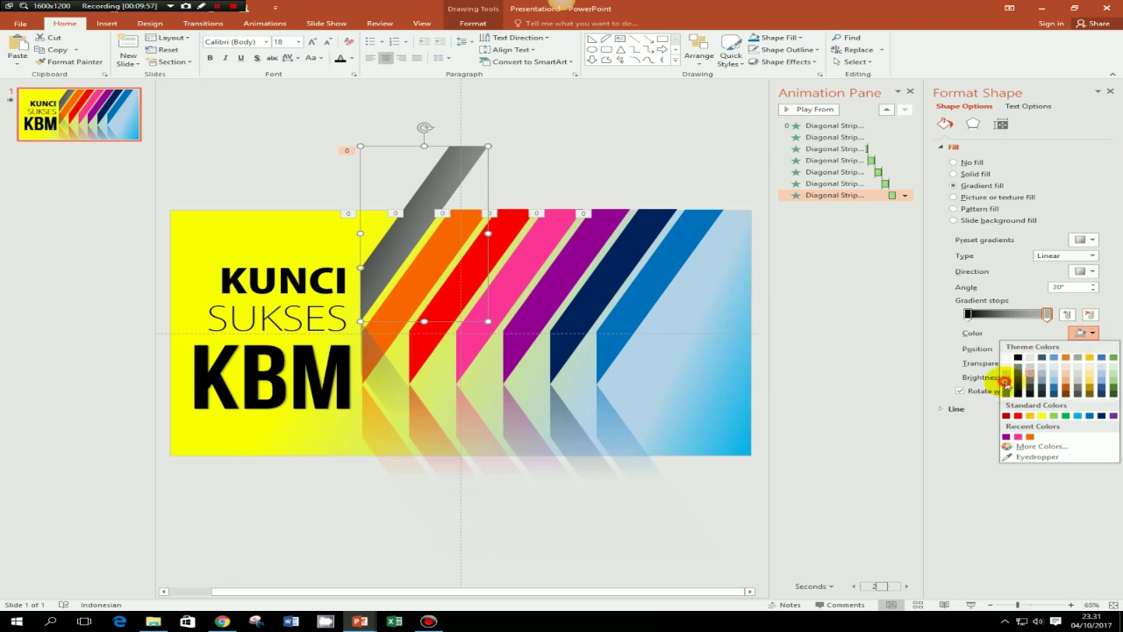
pyautogui.click(1006, 384)
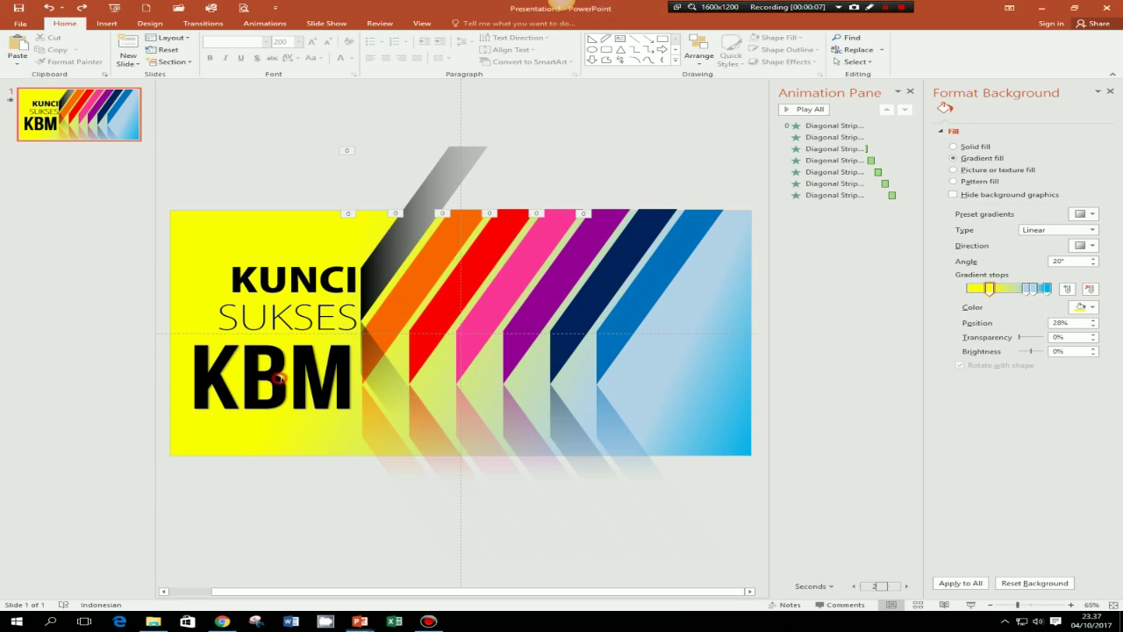
# - Colour the KBM text box red and shift it slightly up and to the right
pyautogui.click(226, 353)
pyautogui.click(251, 335)
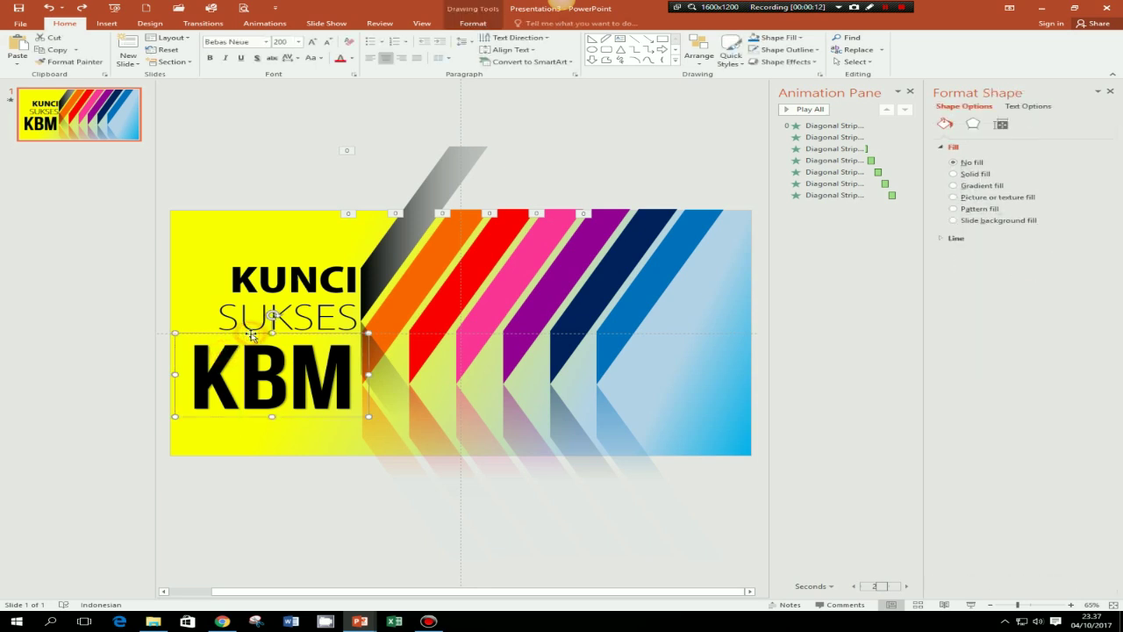
pyautogui.click(340, 60)
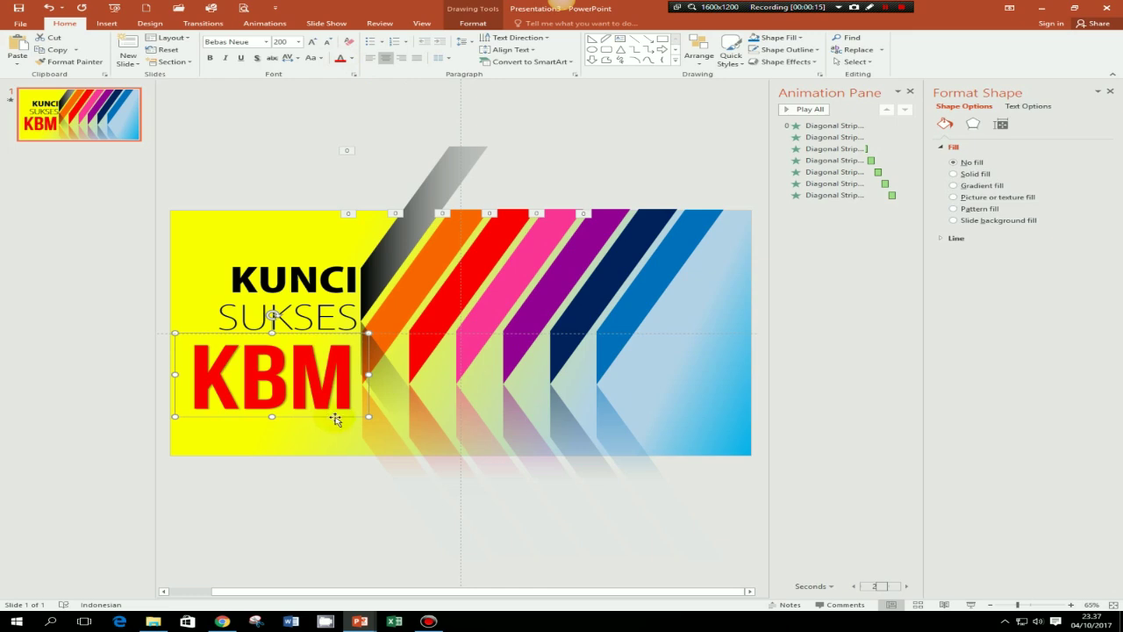
pyautogui.moveTo(334, 416); pyautogui.dragTo(338, 407)
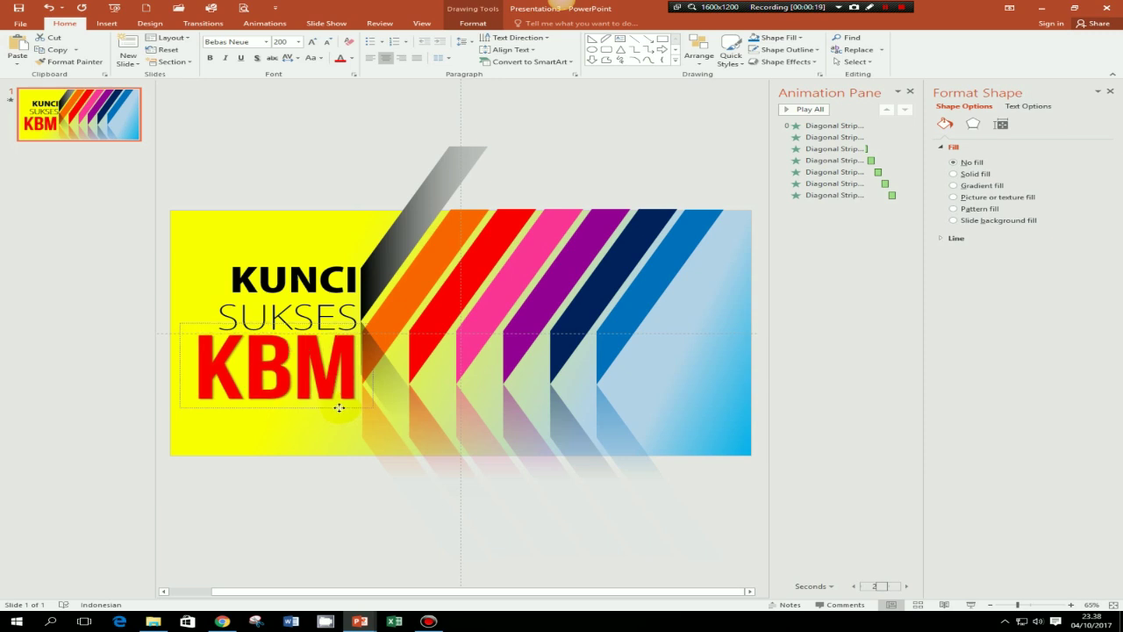
pyautogui.moveTo(340, 407); pyautogui.dragTo(341, 407)
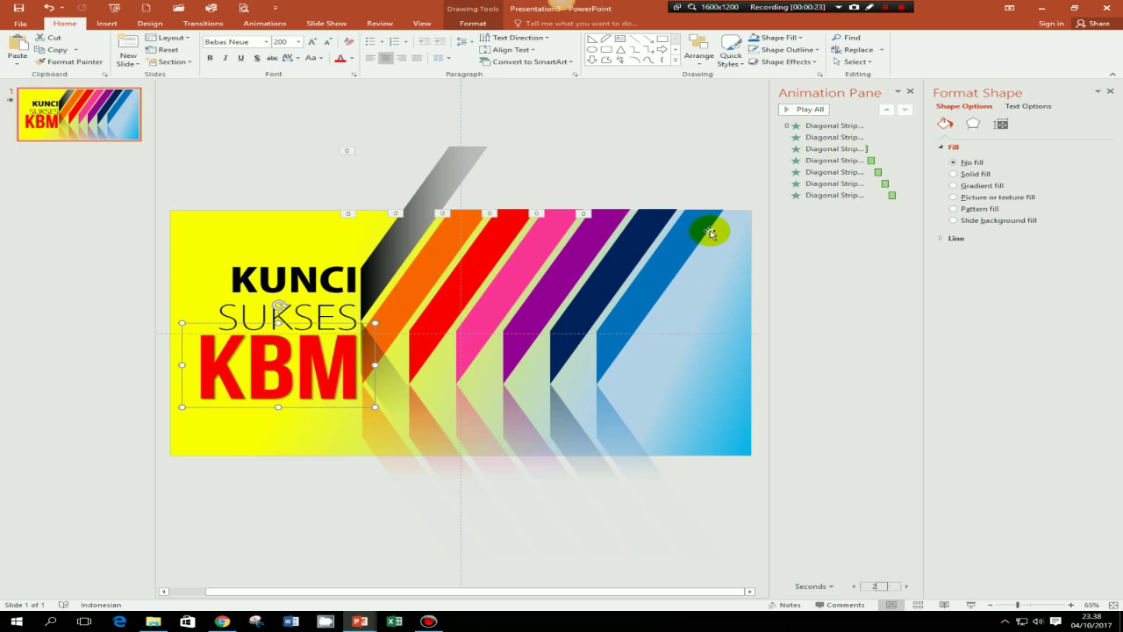
pyautogui.click(642, 139)
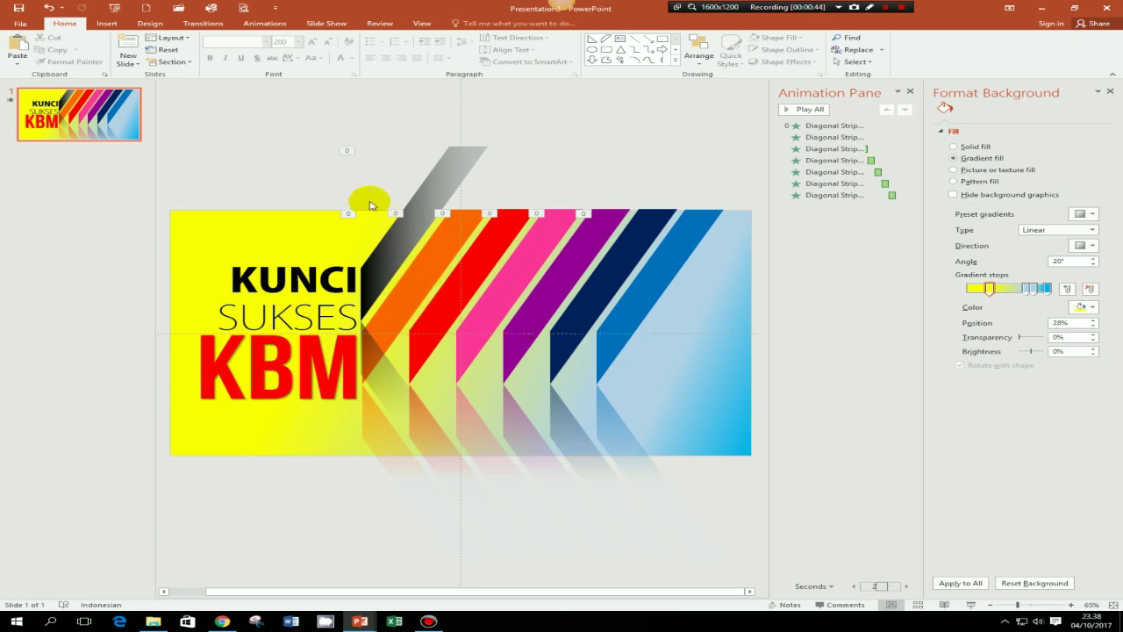
# - Marquee-select all the coloured diagonal strips, then copy and paste them as a duplicate set
pyautogui.moveTo(348, 189); pyautogui.dragTo(539, 399)
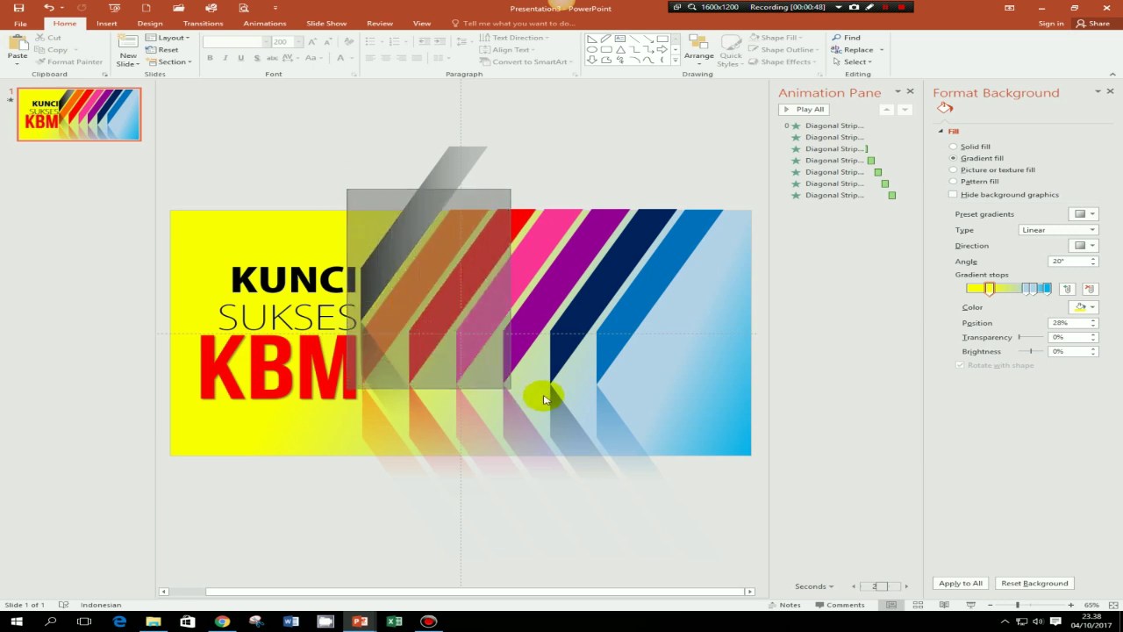
pyautogui.moveTo(538, 399); pyautogui.dragTo(733, 405)
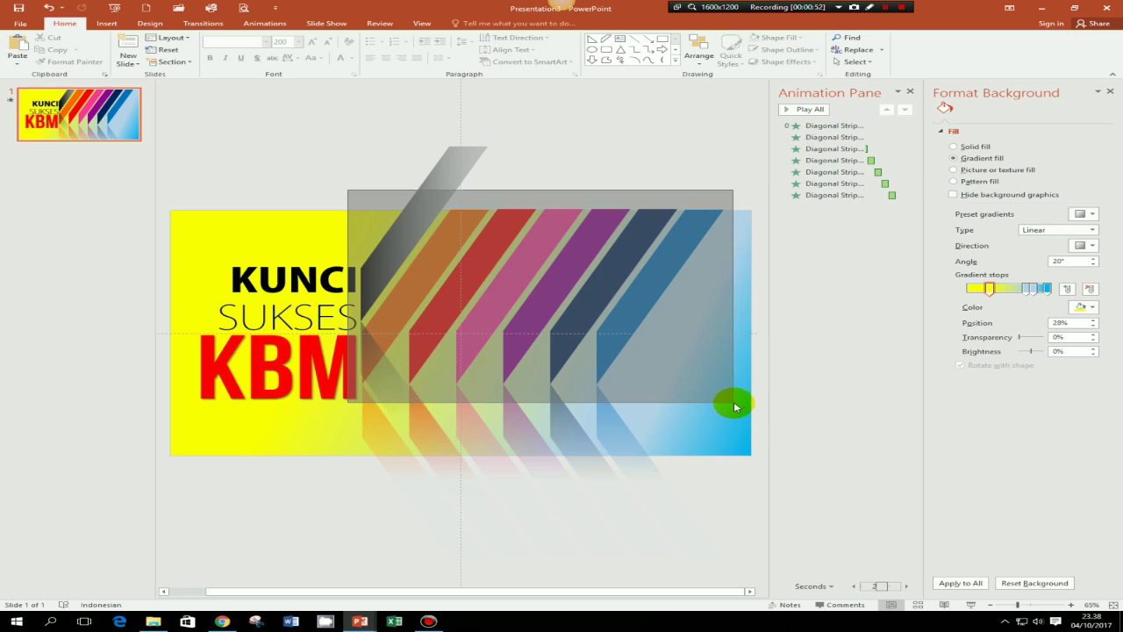
pyautogui.moveTo(735, 405); pyautogui.dragTo(733, 405)
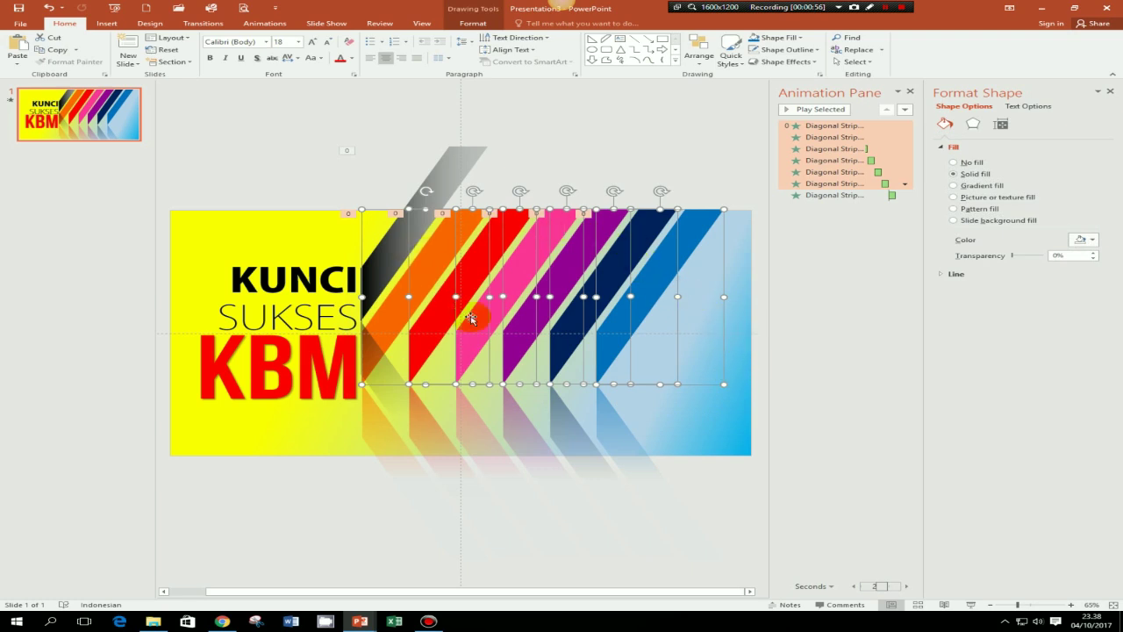
pyautogui.click(50, 53)
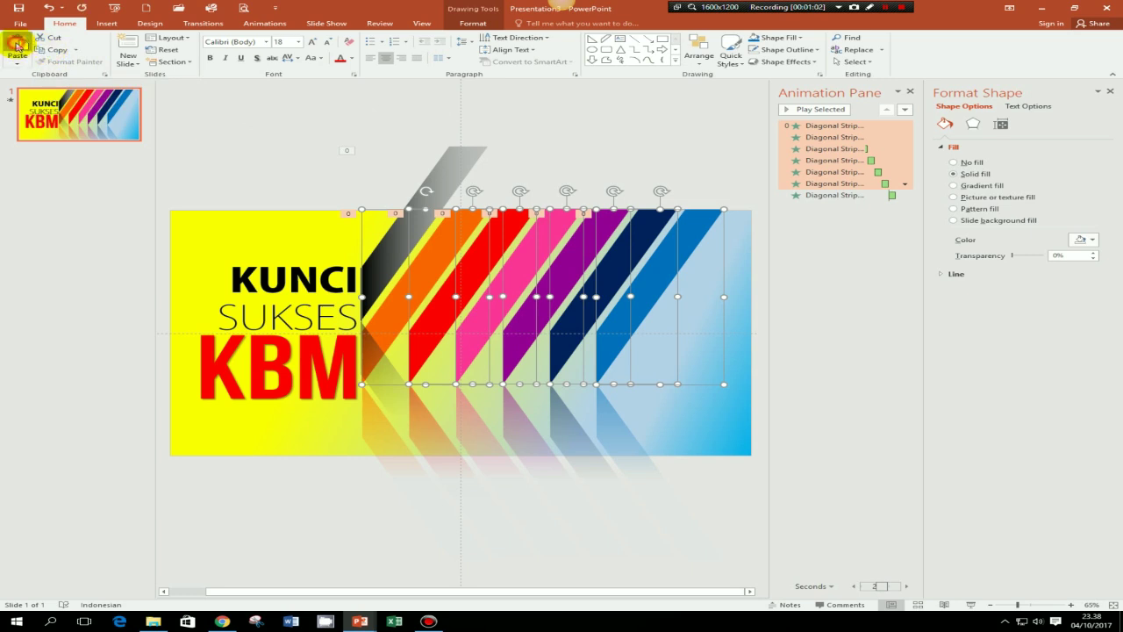
pyautogui.click(18, 48)
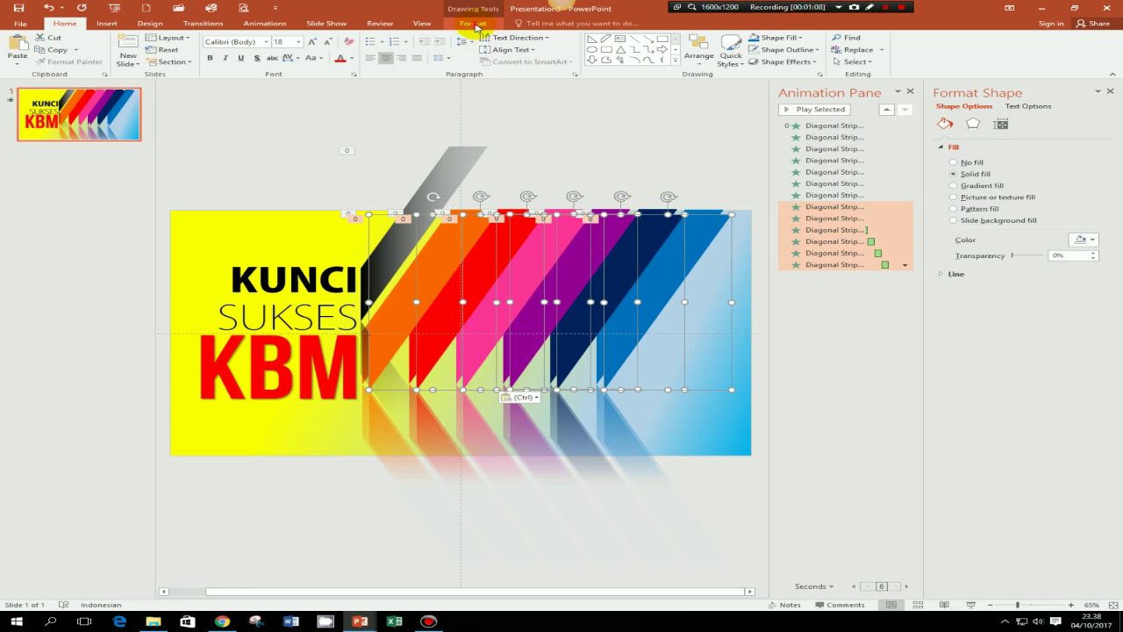
# - Group the pasted strips and drag the group down to the slide's lower-left
pyautogui.click(473, 24)
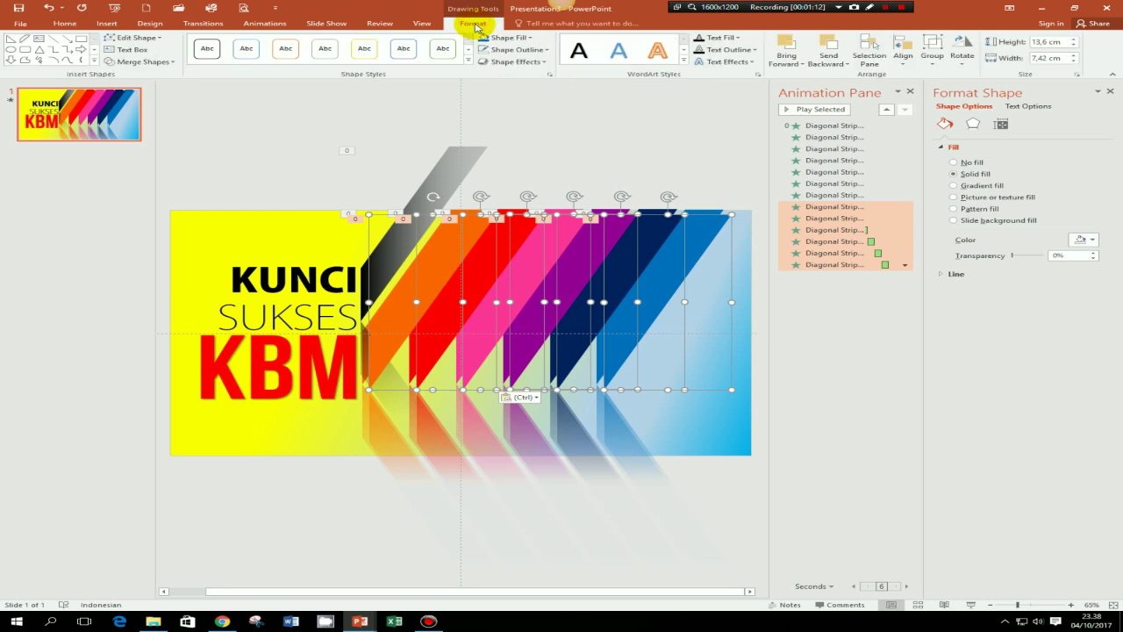
pyautogui.click(933, 58)
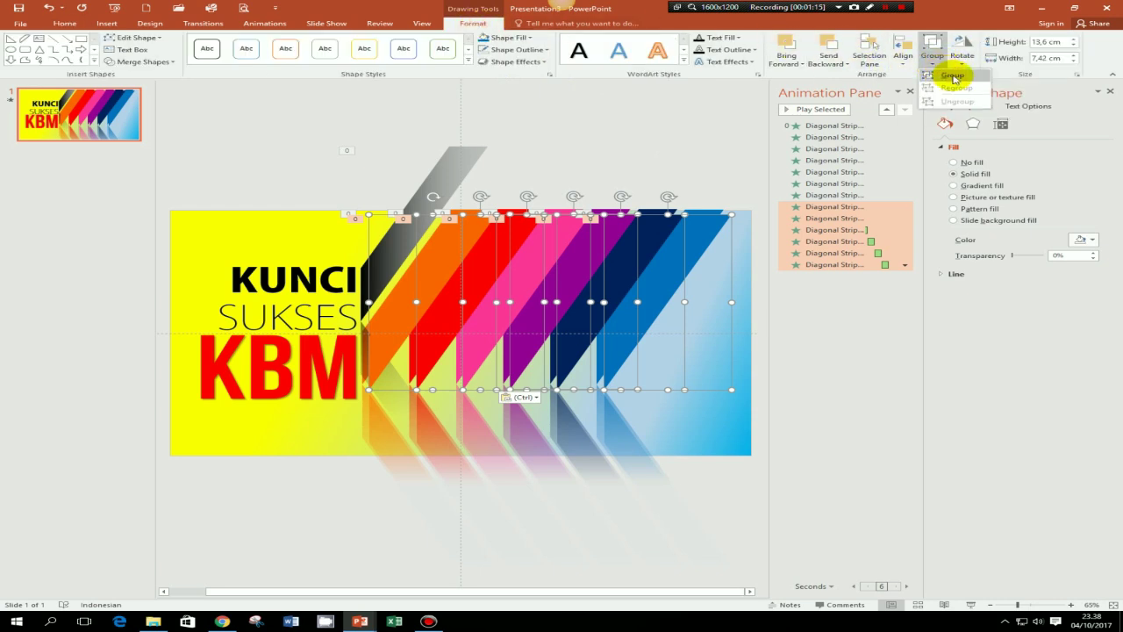
pyautogui.click(954, 77)
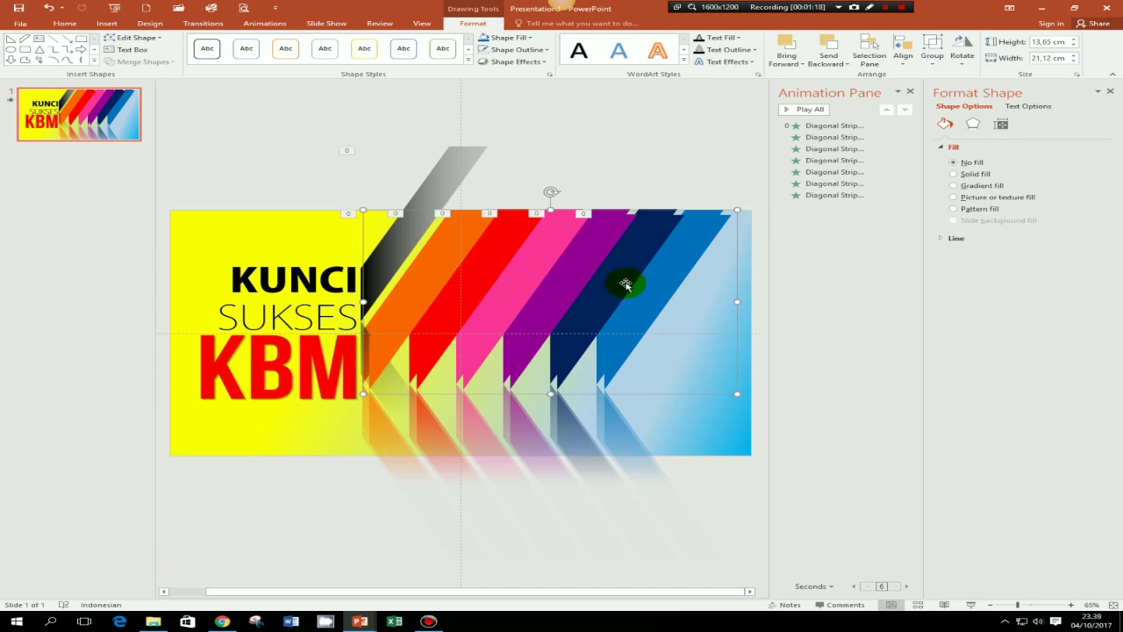
pyautogui.click(534, 295)
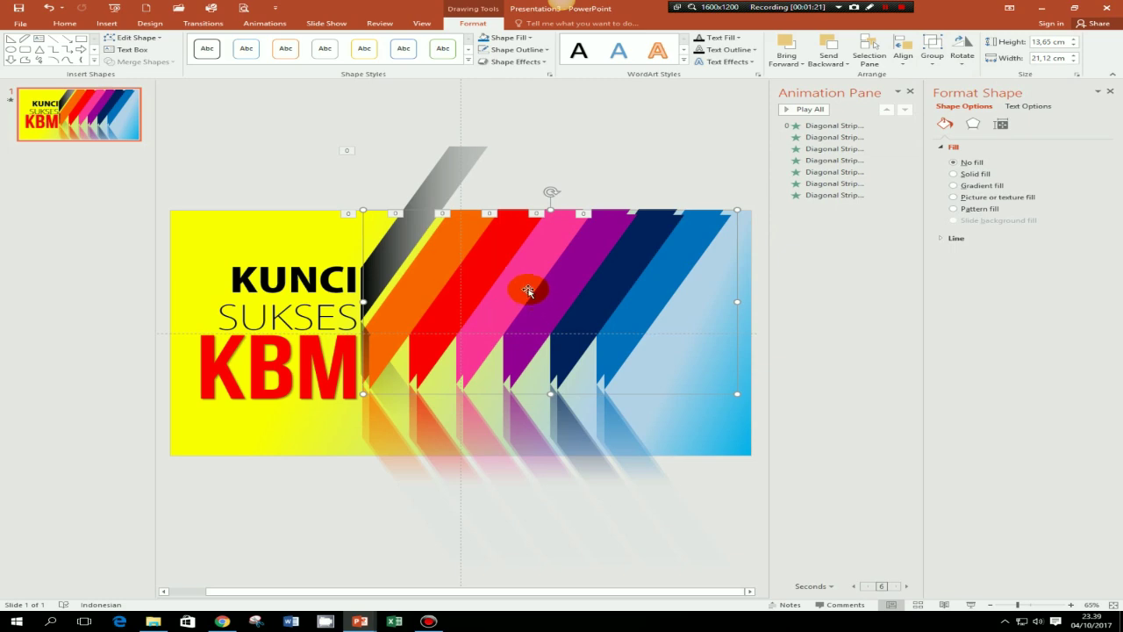
pyautogui.moveTo(533, 295)
pyautogui.mouseDown()
pyautogui.moveTo(285, 190)
pyautogui.moveTo(313, 497)
pyautogui.mouseUp()
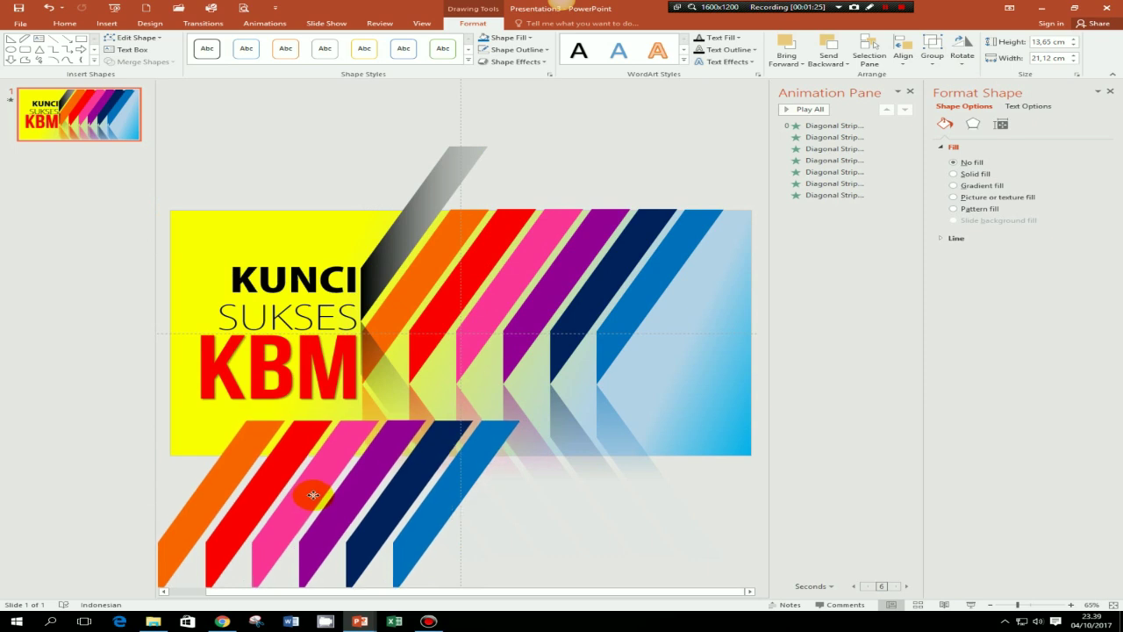
pyautogui.scroll(-1, 313, 497)
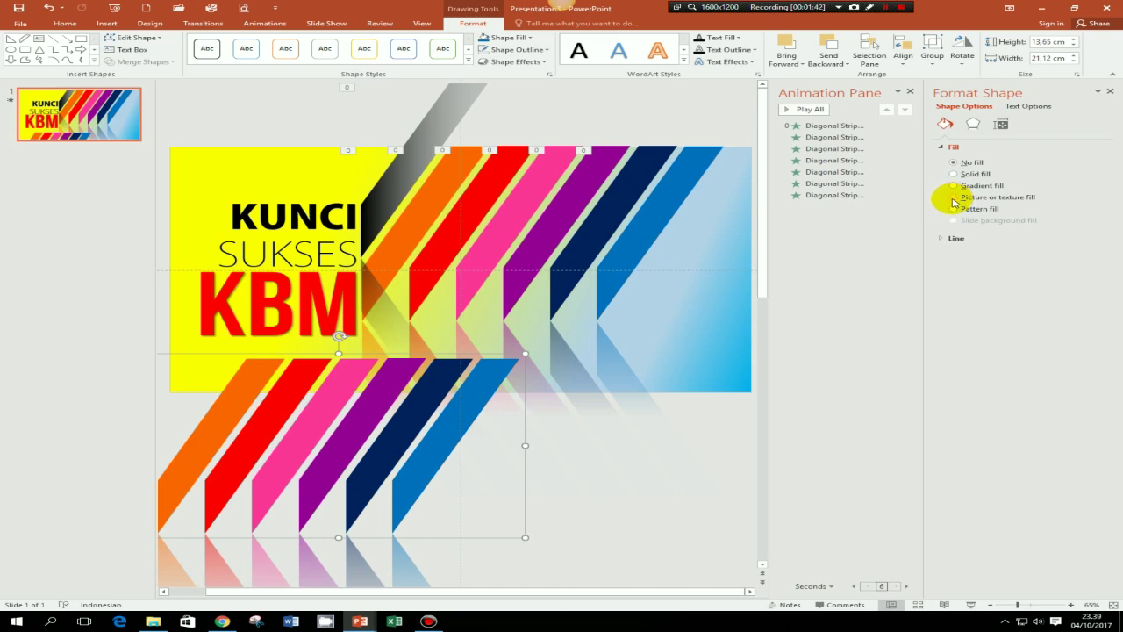
# - Fill the strip group with the RA2011f2 picture from file
pyautogui.click(954, 199)
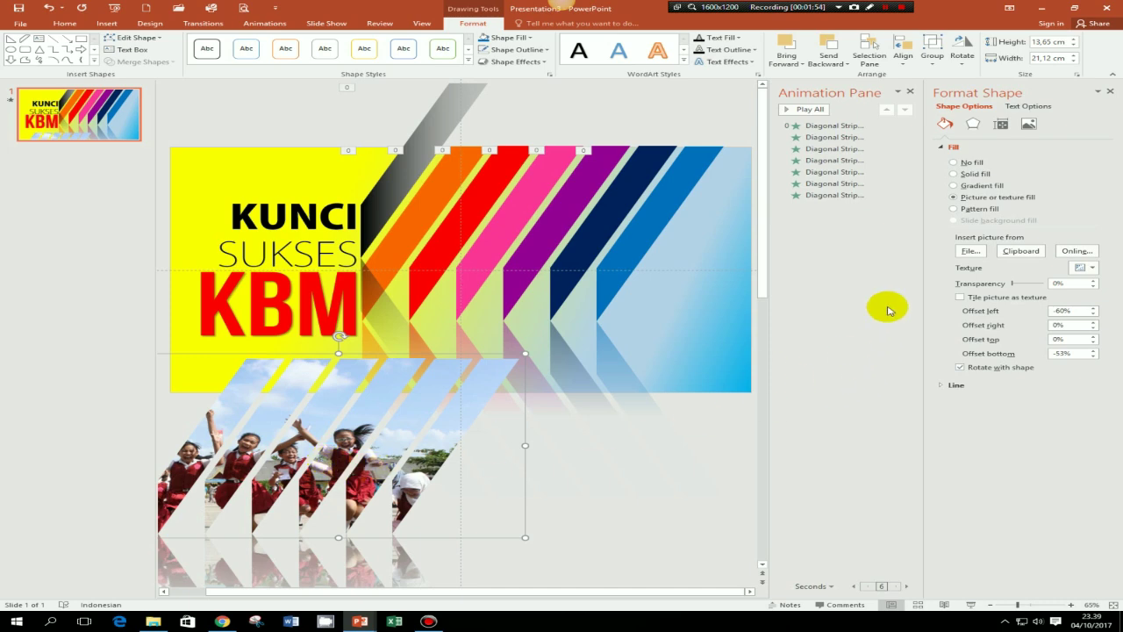
pyautogui.click(970, 251)
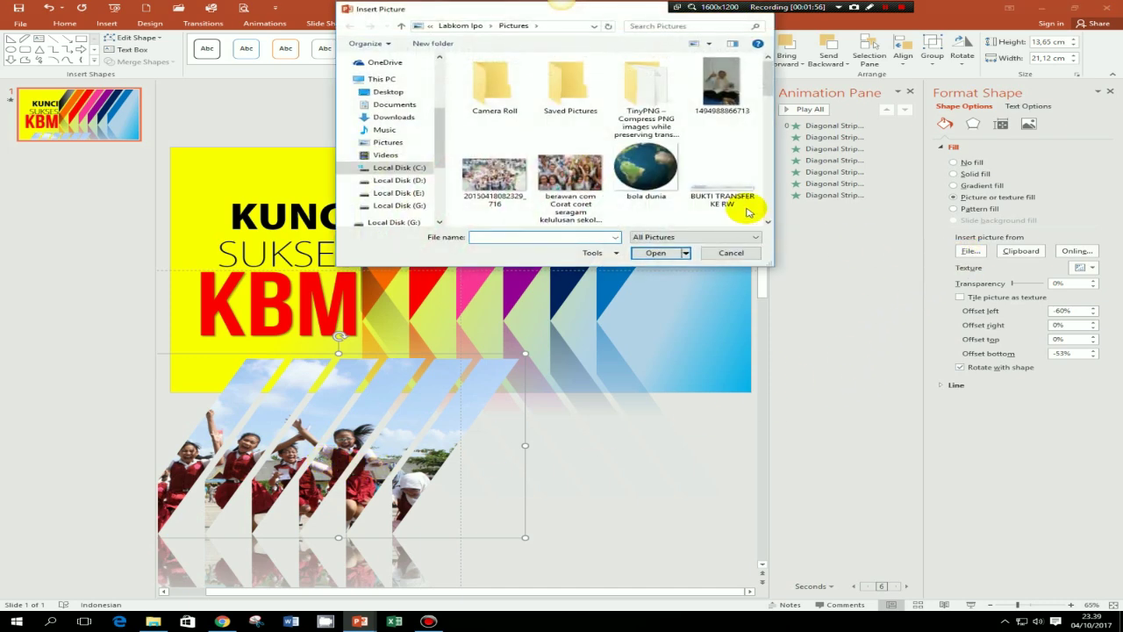
pyautogui.moveTo(768, 77); pyautogui.dragTo(768, 151)
pyautogui.click(723, 178)
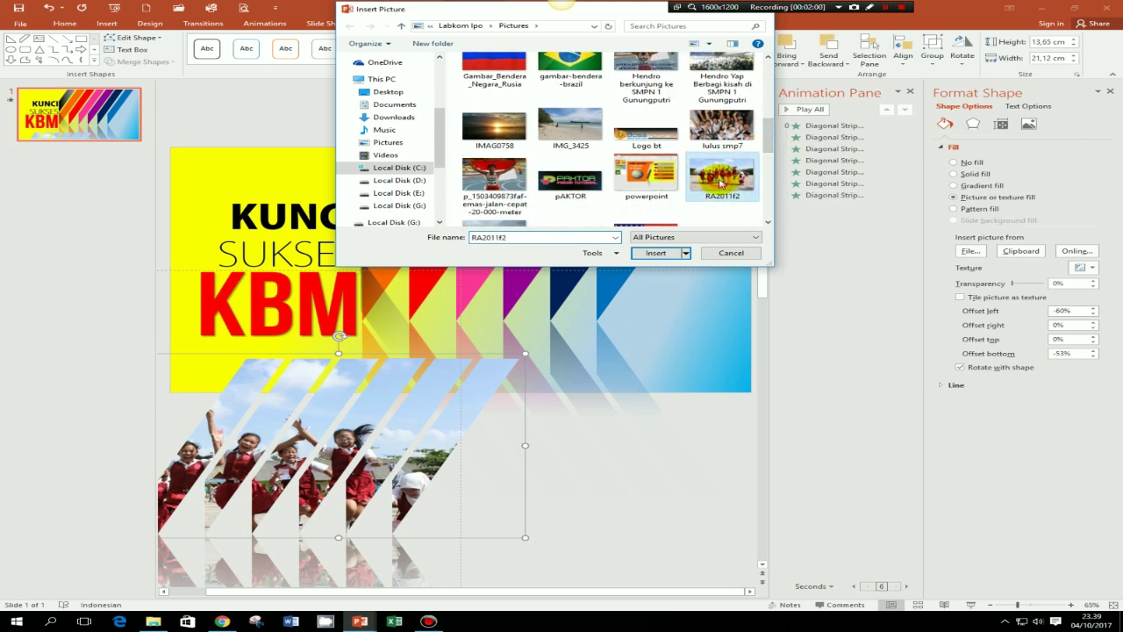
pyautogui.click(656, 253)
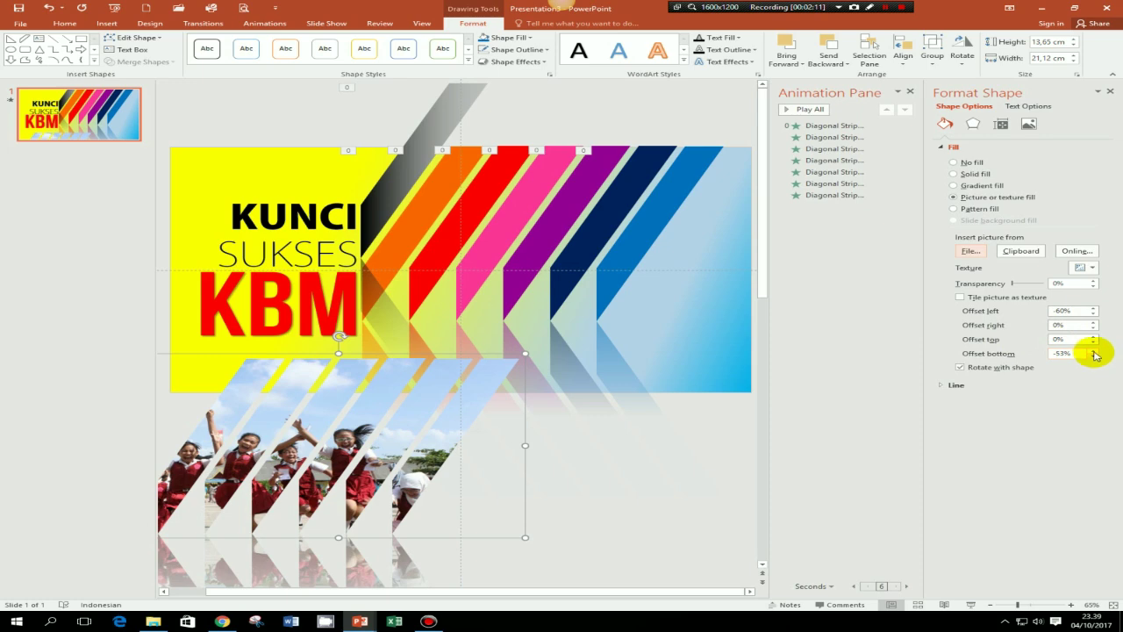
# - Set the photo fill's bottom offset to -37% and top offset to -27%
pyautogui.click(1094, 354)
pyautogui.click(1094, 354)
pyautogui.click(1094, 354)
pyautogui.click(1094, 355)
pyautogui.click(1094, 355)
pyautogui.click(1095, 354)
pyautogui.click(1095, 353)
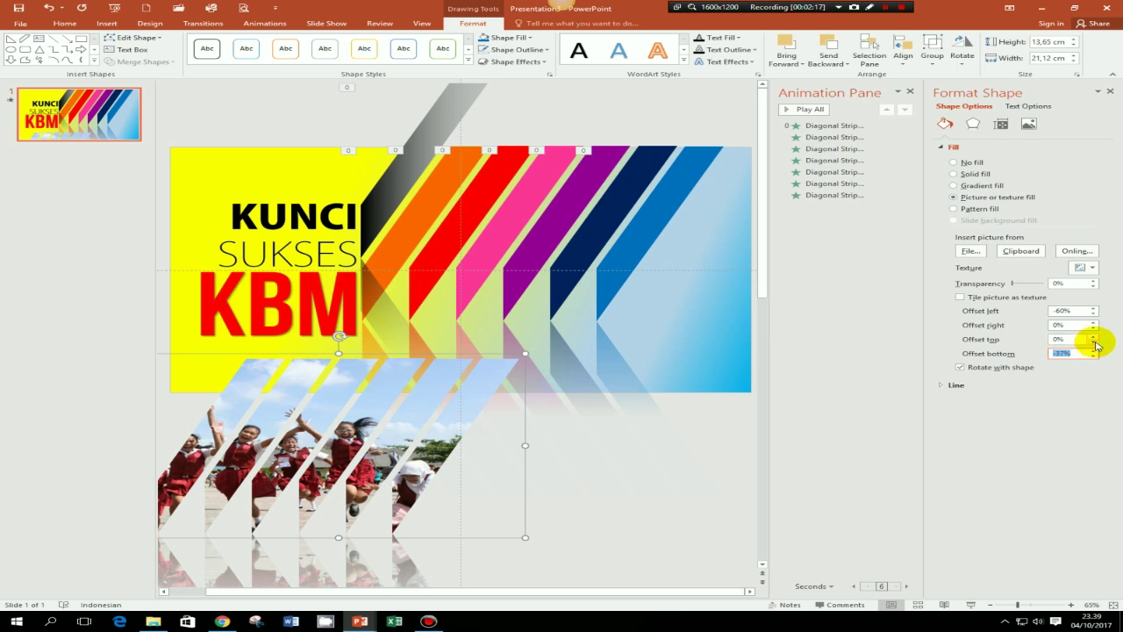
pyautogui.click(1095, 344)
pyautogui.click(1094, 345)
pyautogui.click(1095, 345)
pyautogui.click(1095, 345)
pyautogui.click(1094, 345)
pyautogui.click(1095, 345)
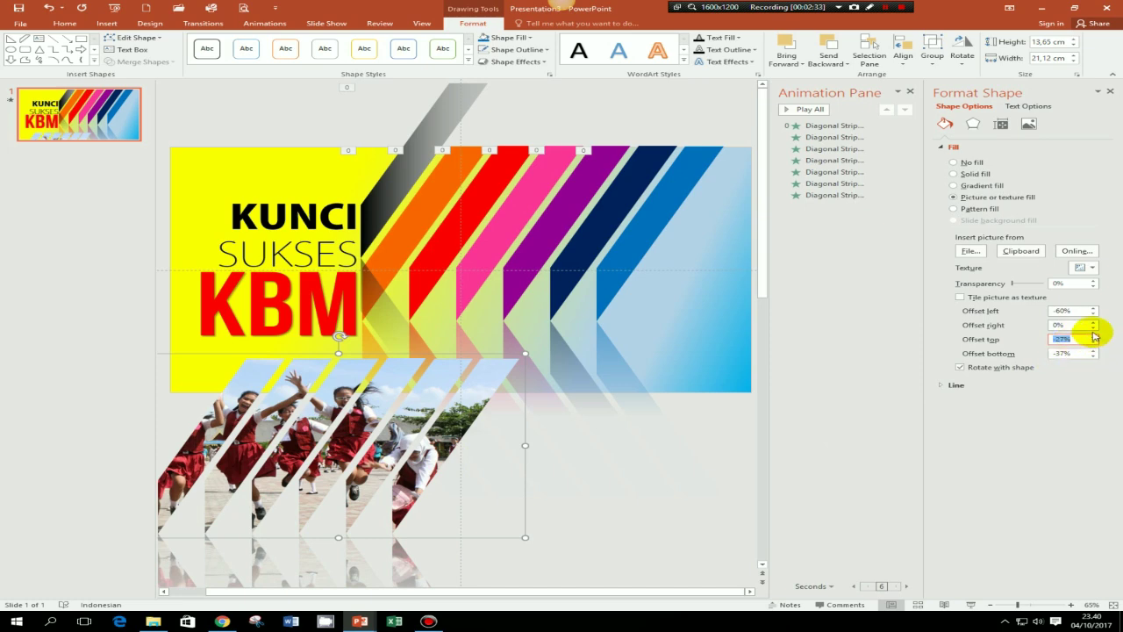
# - Set the photo fill's right offset to -13%
pyautogui.click(1093, 329)
pyautogui.click(1093, 328)
pyautogui.click(1093, 328)
pyautogui.click(1093, 328)
pyautogui.click(1093, 328)
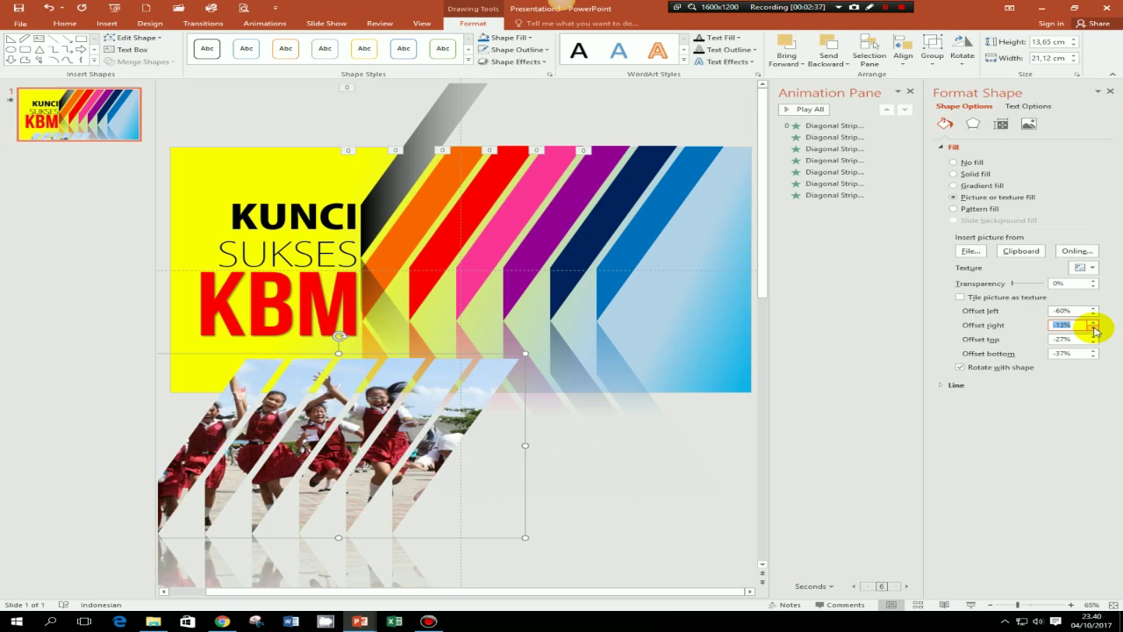
pyautogui.click(1093, 328)
pyautogui.click(1093, 328)
pyautogui.click(1093, 328)
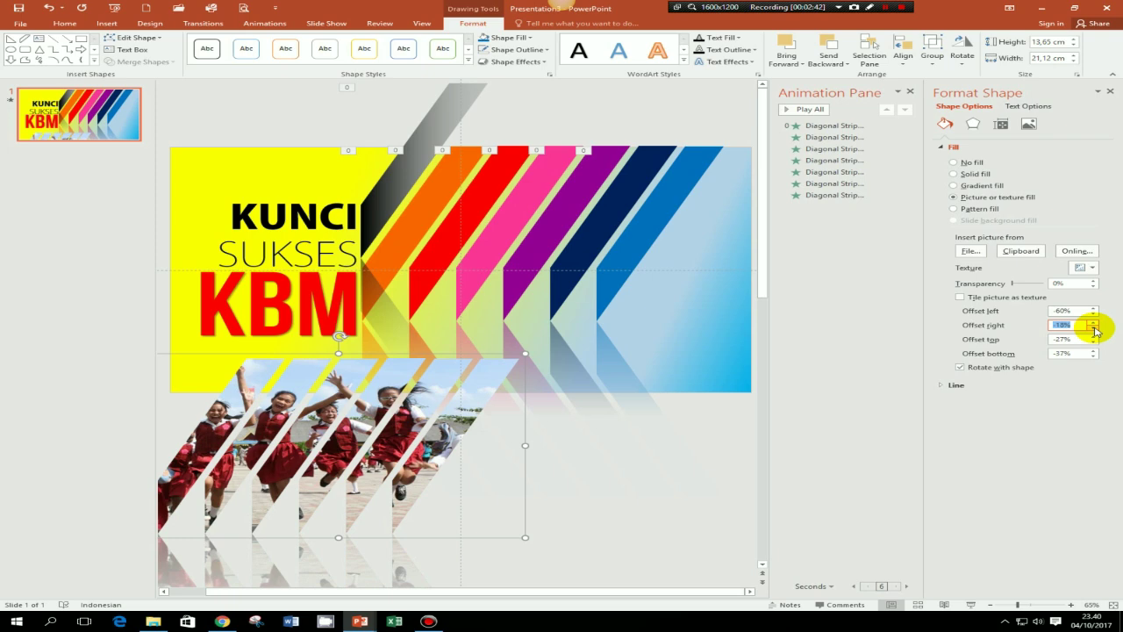
pyautogui.click(1094, 322)
pyautogui.click(1094, 322)
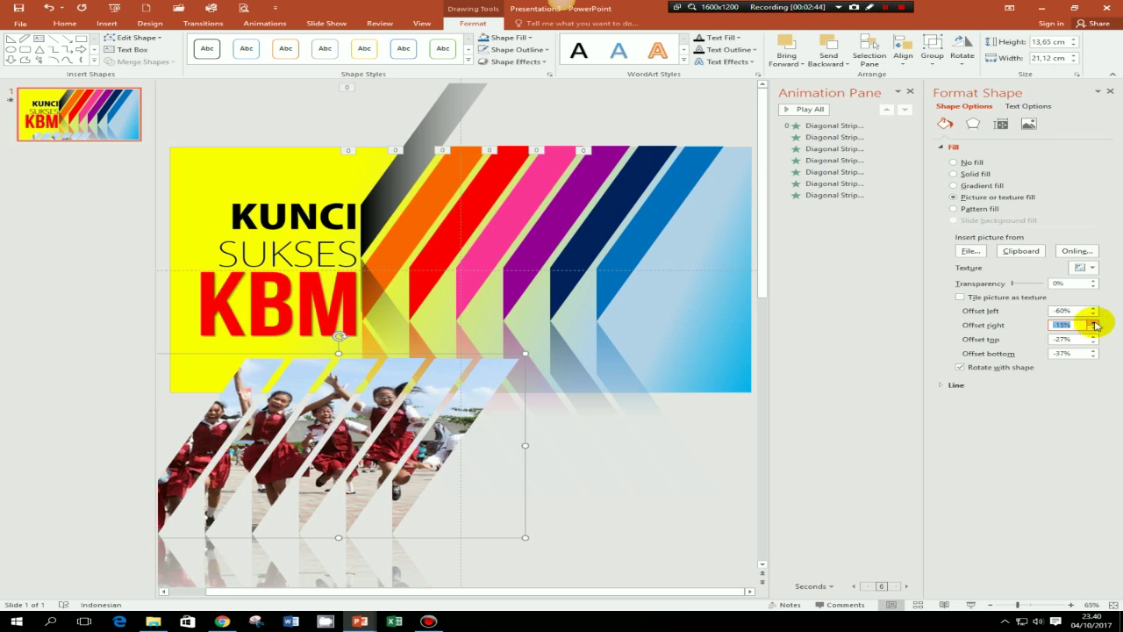
pyautogui.click(1094, 322)
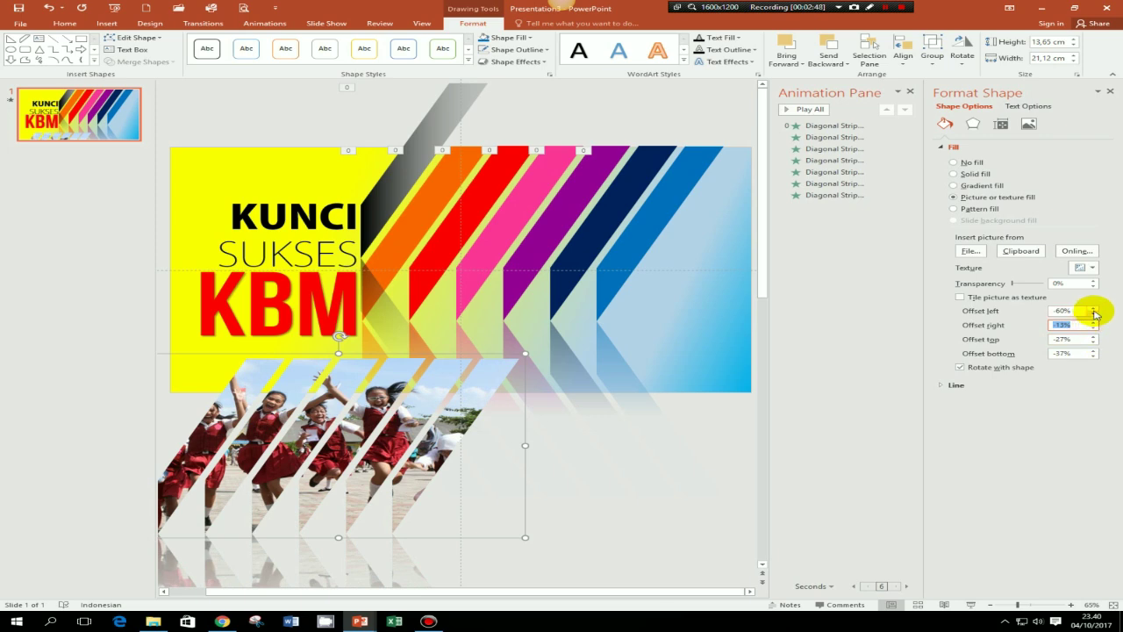
# - Set the photo fill's left offset to -14%
pyautogui.click(1095, 314)
pyautogui.click(1095, 314)
pyautogui.click(1095, 313)
pyautogui.click(1094, 314)
pyautogui.click(1095, 313)
pyautogui.click(1095, 313)
pyautogui.click(1094, 313)
pyautogui.click(1095, 313)
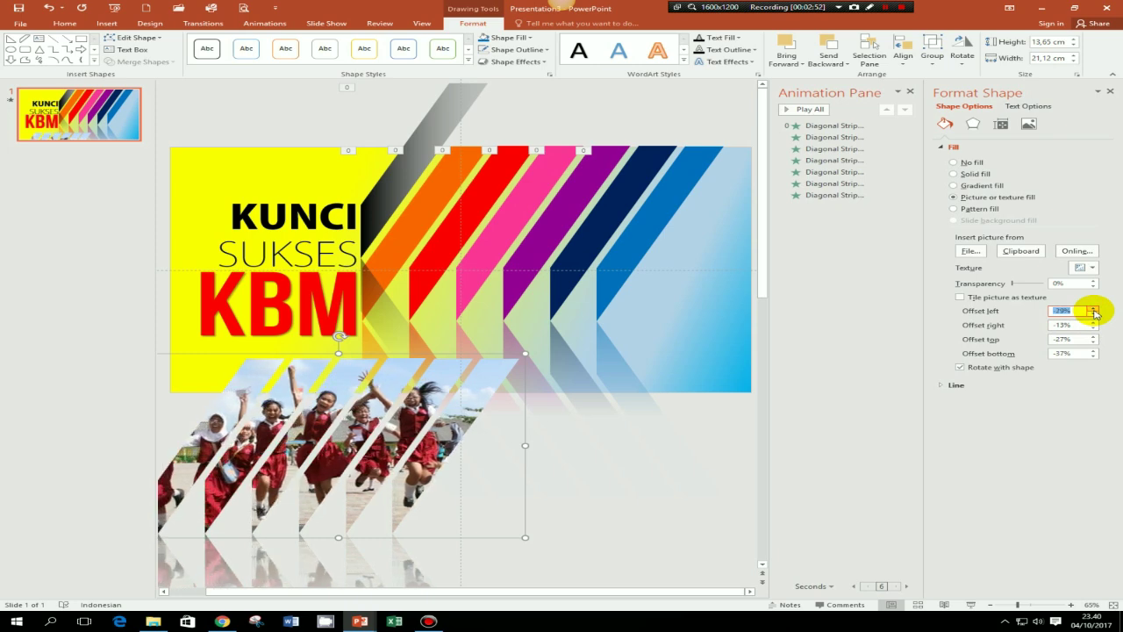
pyautogui.click(1095, 311)
pyautogui.click(1094, 311)
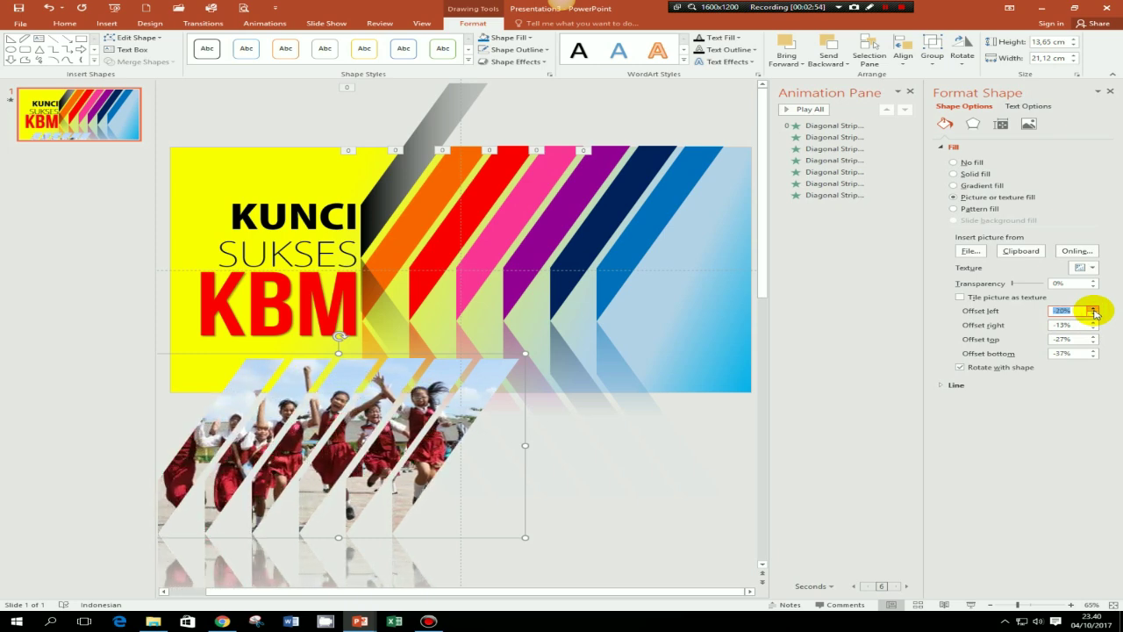
pyautogui.click(1094, 312)
pyautogui.click(1095, 312)
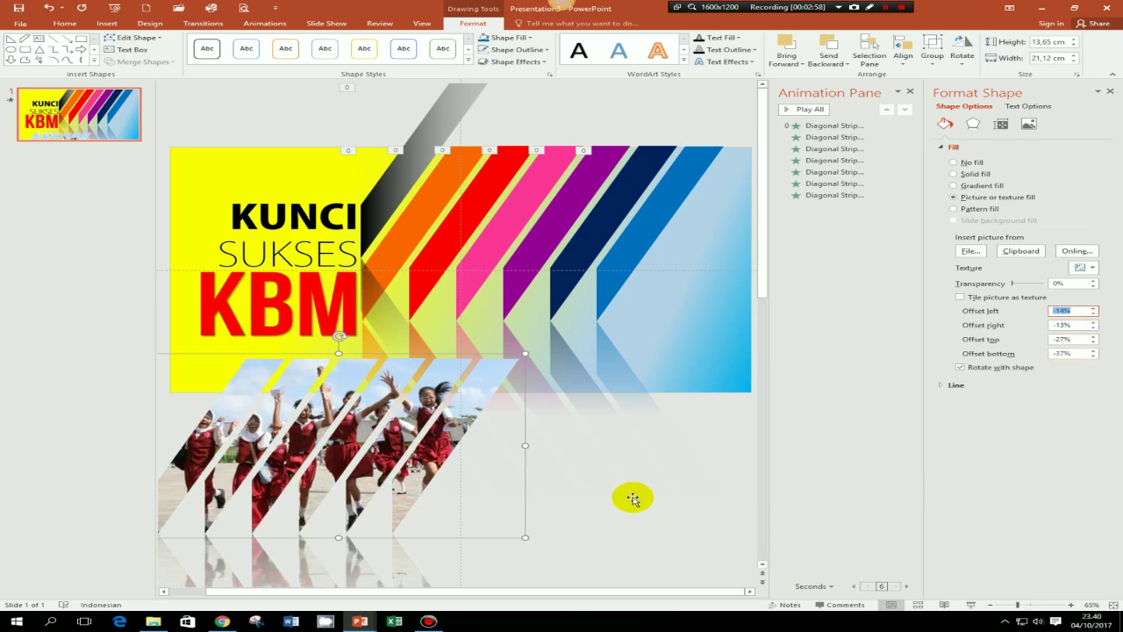
pyautogui.press('Tab')
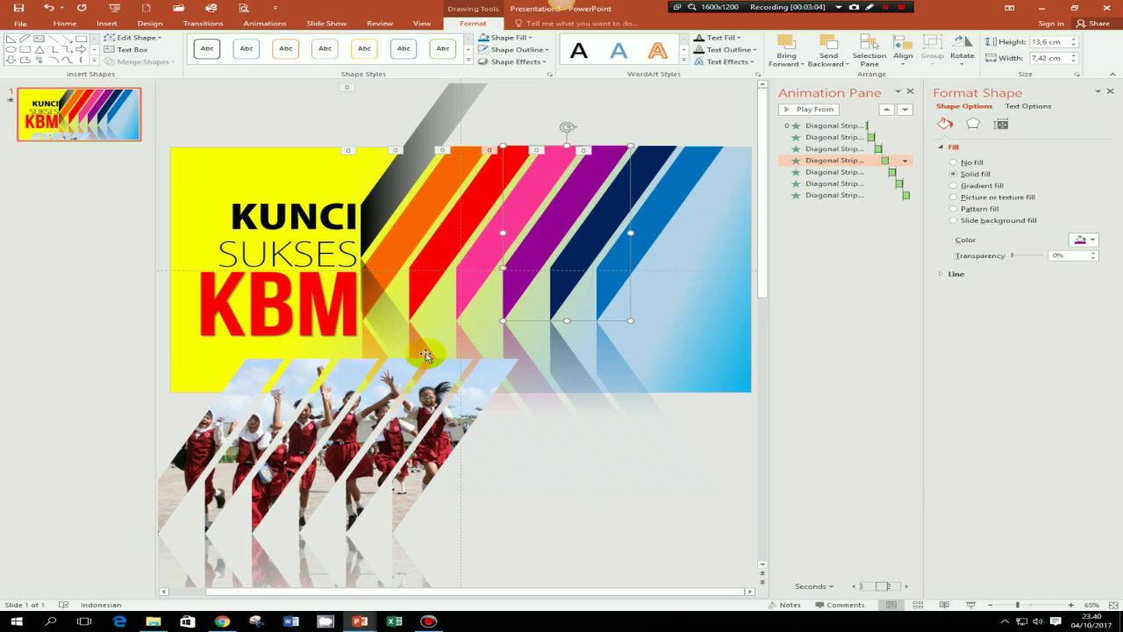
# - Drag the photo-strip group up and right onto the coloured diagonal stripes
pyautogui.click(509, 211)
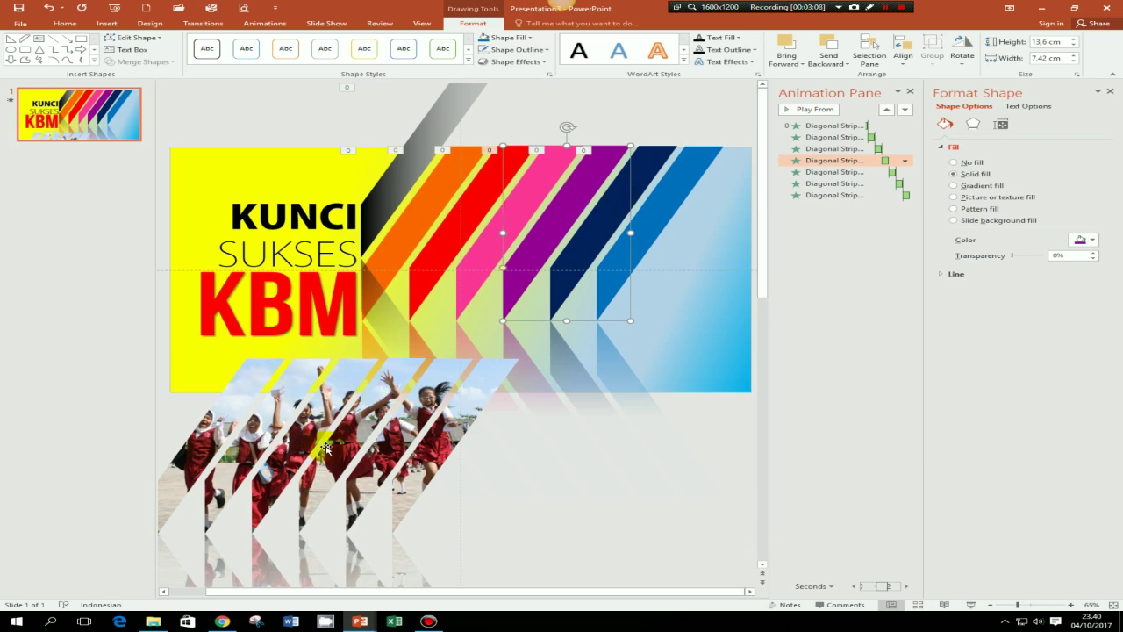
pyautogui.moveTo(353, 430)
pyautogui.mouseDown()
pyautogui.moveTo(441, 357)
pyautogui.moveTo(546, 235)
pyautogui.mouseUp()
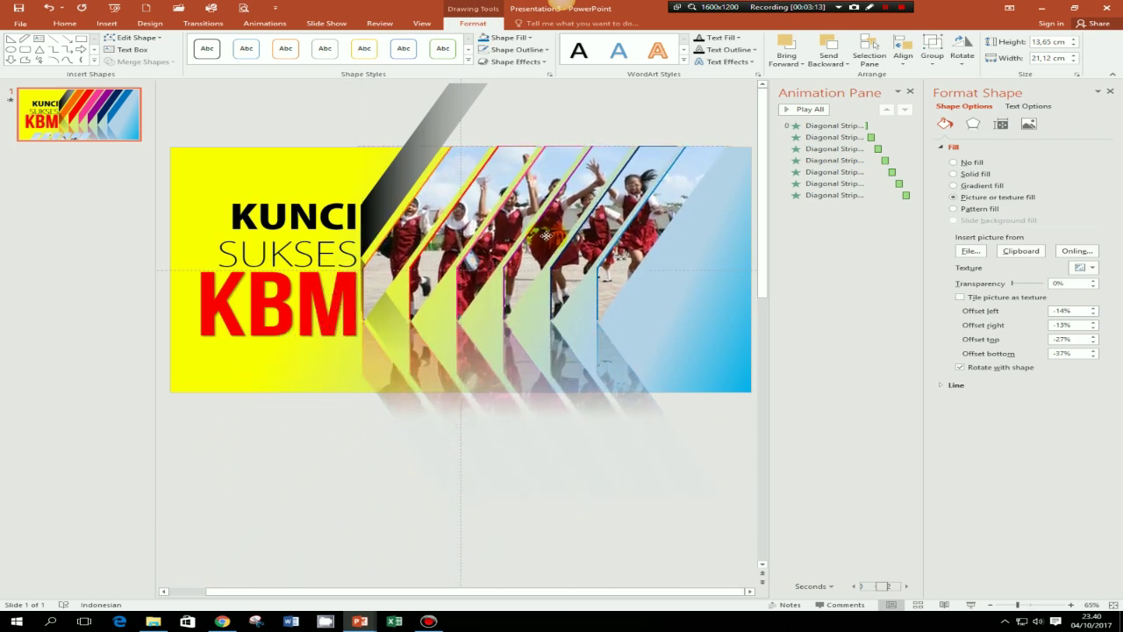
pyautogui.moveTo(546, 235); pyautogui.dragTo(548, 234)
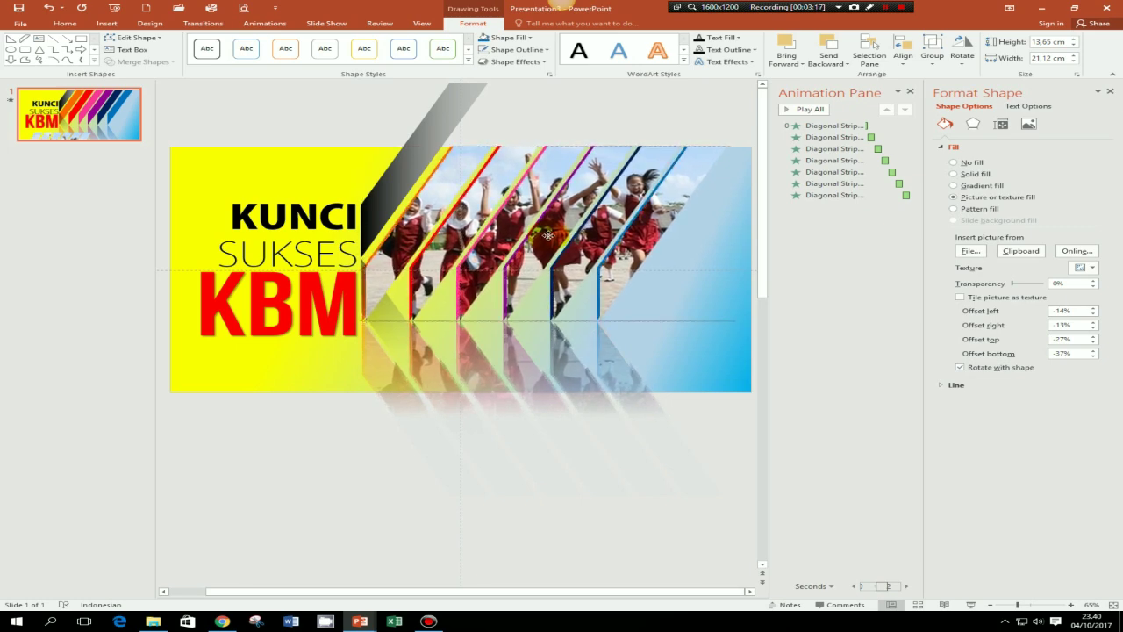
pyautogui.scroll(1, 676, 228)
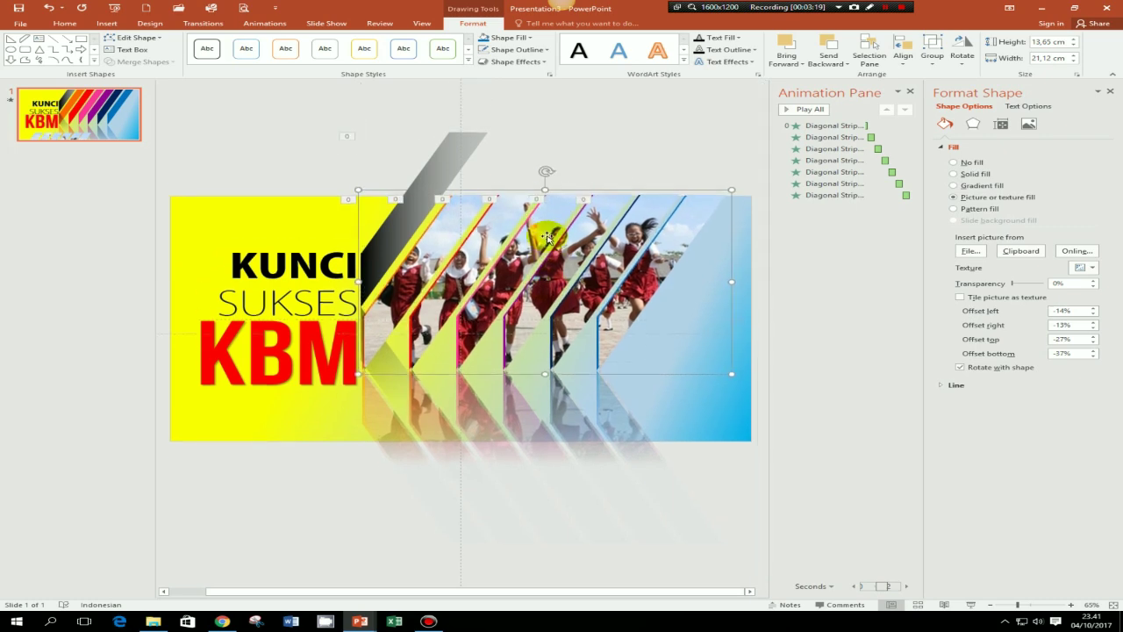
# - Nudge the photo strips with the arrow keys until the stripe edges show, then deselect
pyautogui.click(676, 228)
pyautogui.click(657, 161)
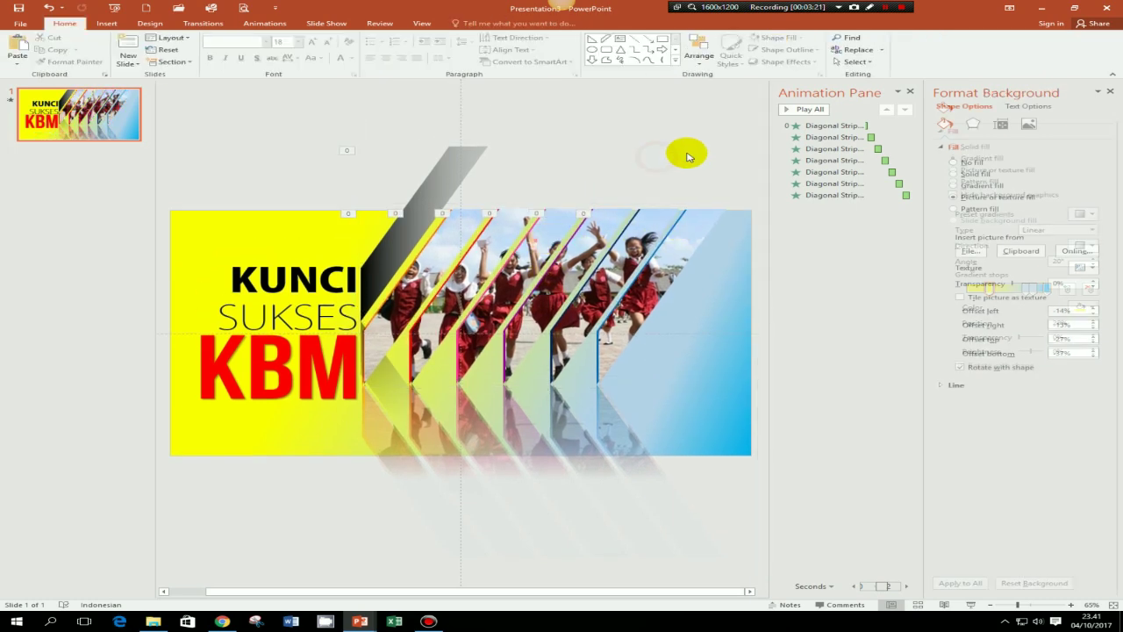
pyautogui.click(630, 323)
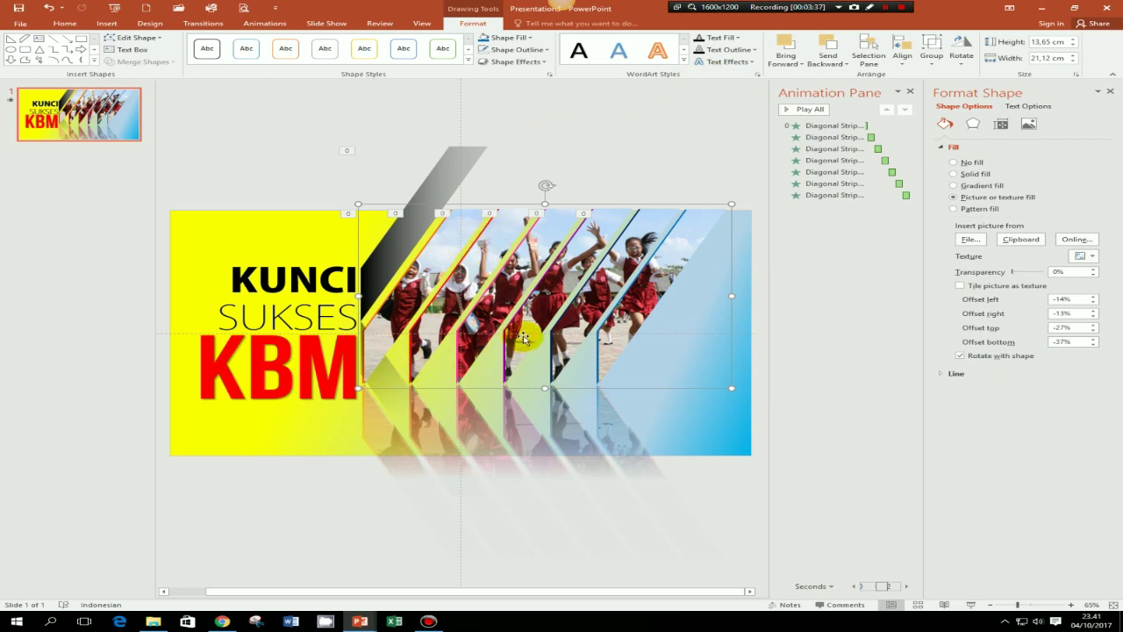
pyautogui.press('Right')
pyautogui.press('Right')
pyautogui.press('Down')
pyautogui.press('Down')
pyautogui.press('Down')
pyautogui.press('Down')
pyautogui.press('Down')
pyautogui.press('Down')
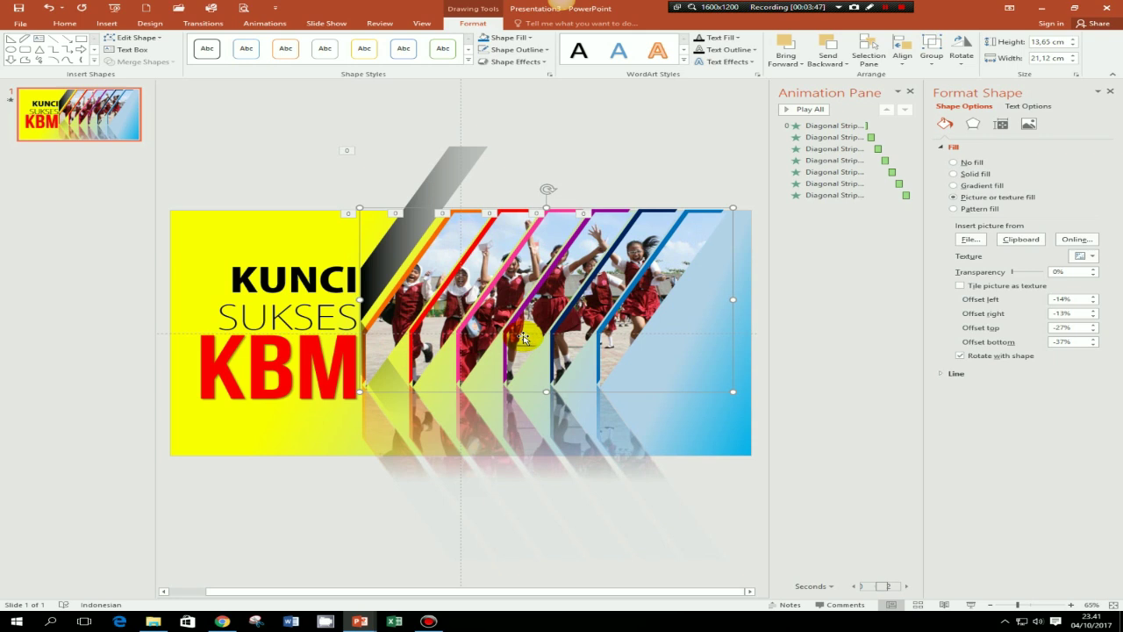
pyautogui.press('Left')
pyautogui.press('Left')
pyautogui.press('Left')
pyautogui.press('Left')
pyautogui.press('Right')
pyautogui.press('Right')
pyautogui.press('Down')
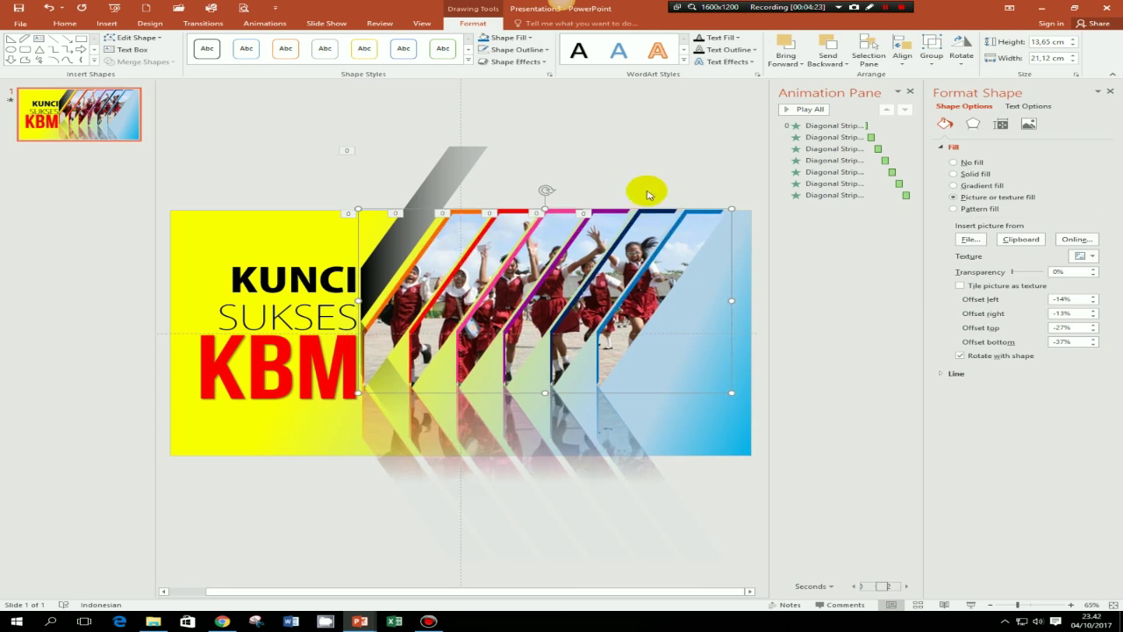
pyautogui.click(589, 136)
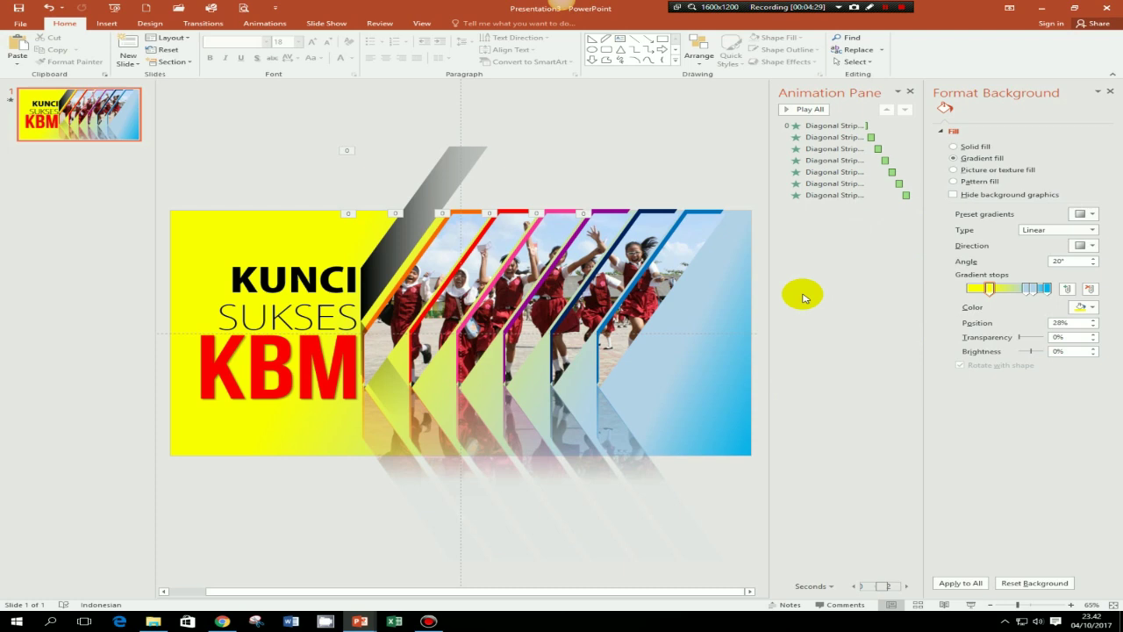
# - Draw a right triangle near the bottom-right and drag it flush to the slide's right edge
pyautogui.click(716, 416)
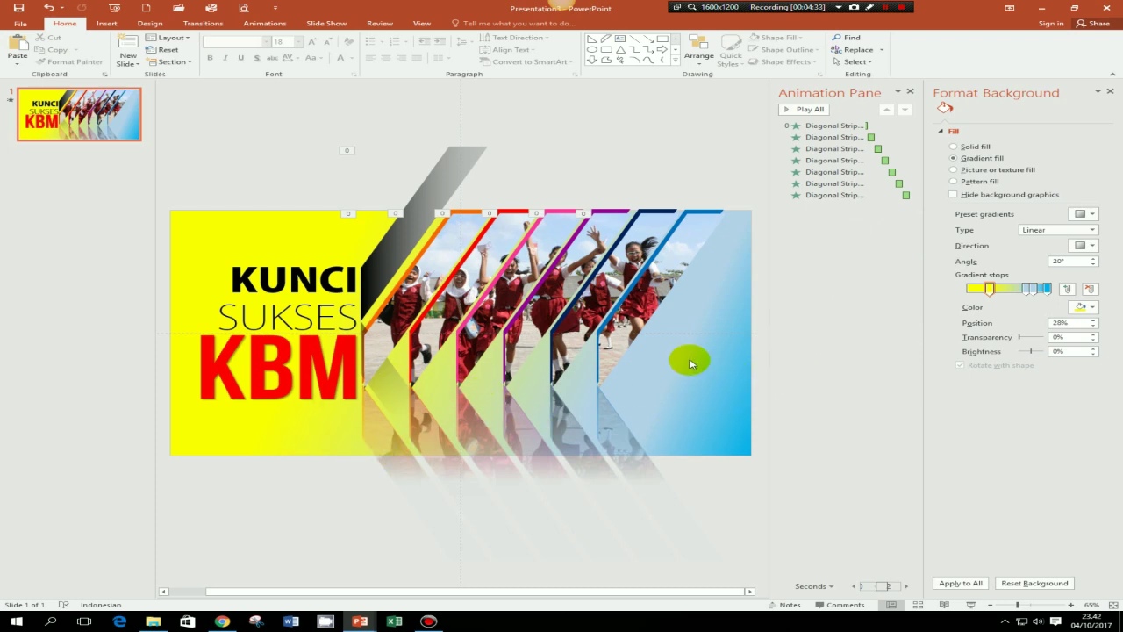
pyautogui.click(644, 401)
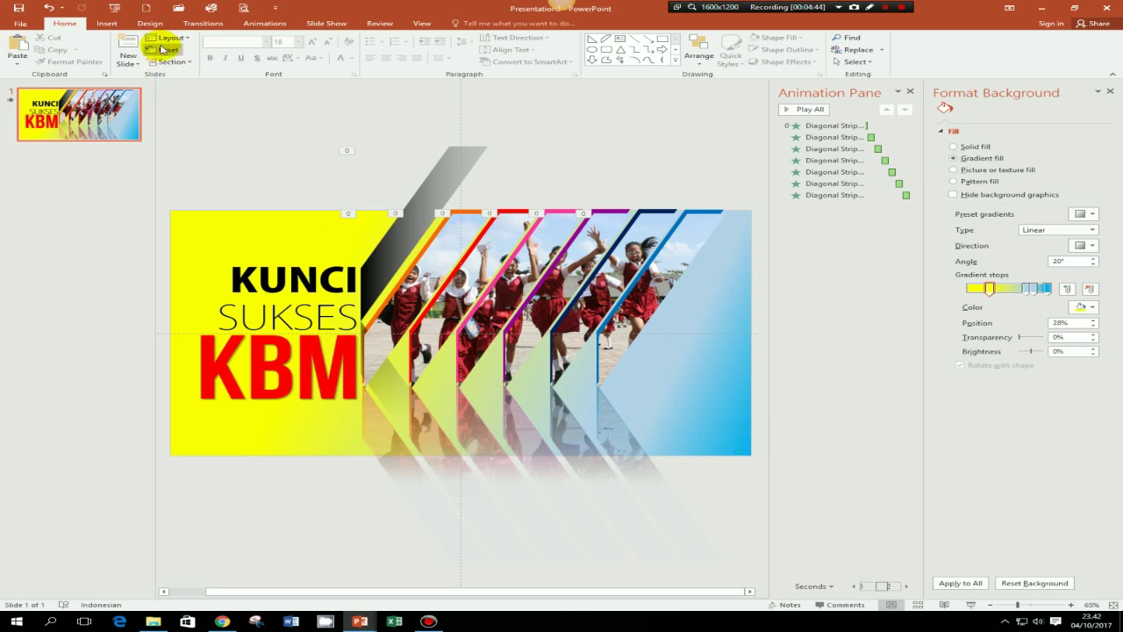
pyautogui.click(106, 23)
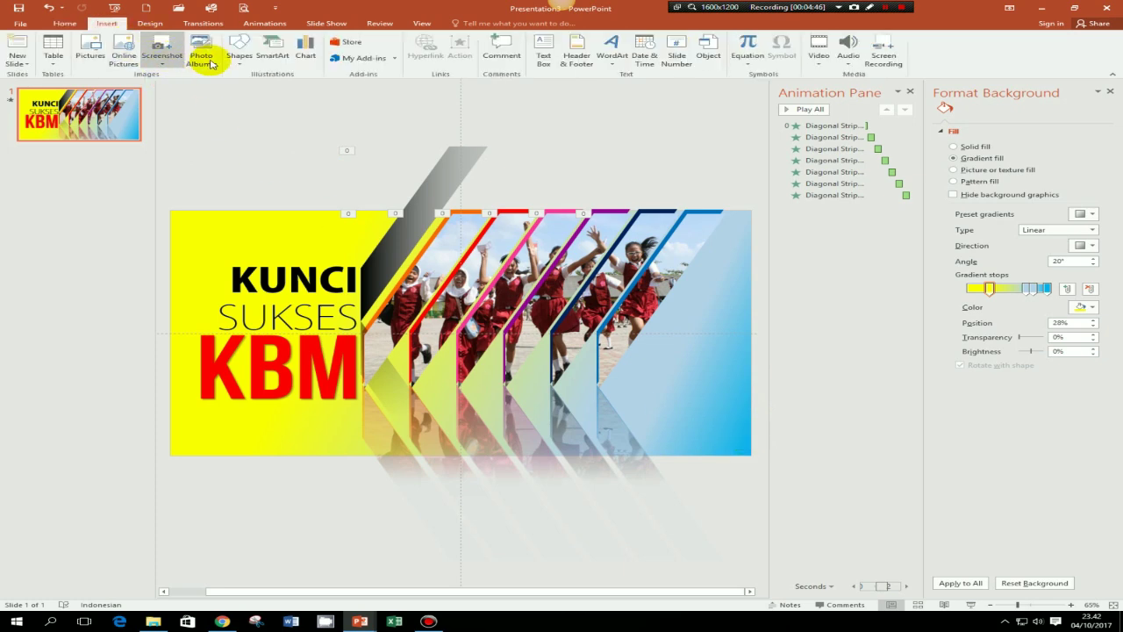
pyautogui.click(239, 54)
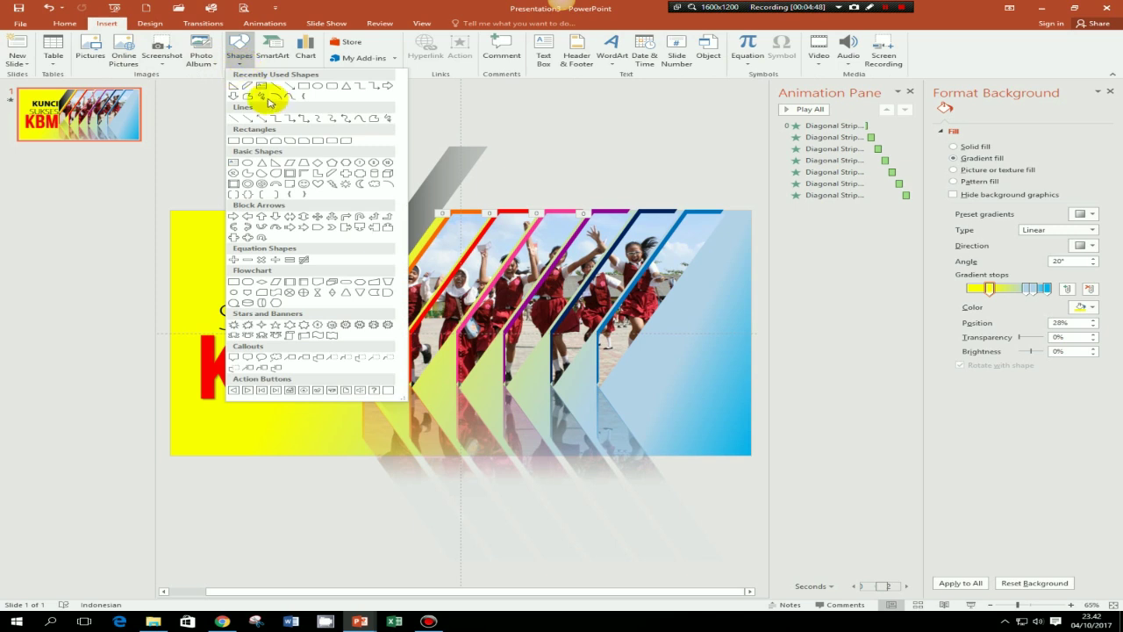
pyautogui.click(276, 163)
pyautogui.moveTo(721, 386); pyautogui.dragTo(650, 458)
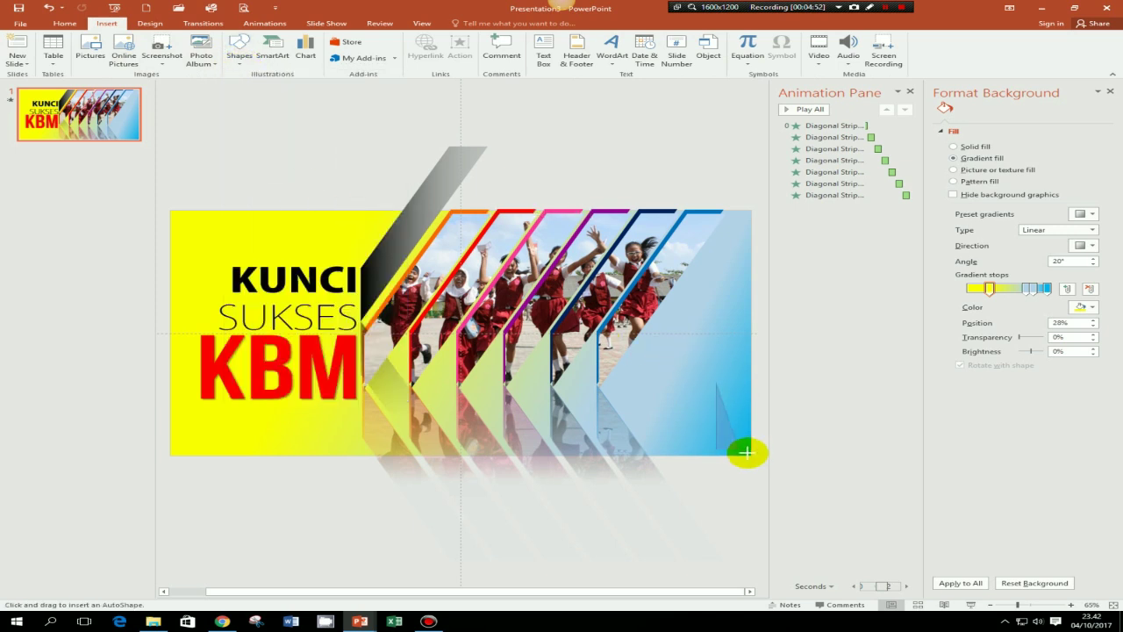
pyautogui.moveTo(650, 458)
pyautogui.mouseDown()
pyautogui.moveTo(752, 425)
pyautogui.moveTo(697, 421)
pyautogui.mouseUp()
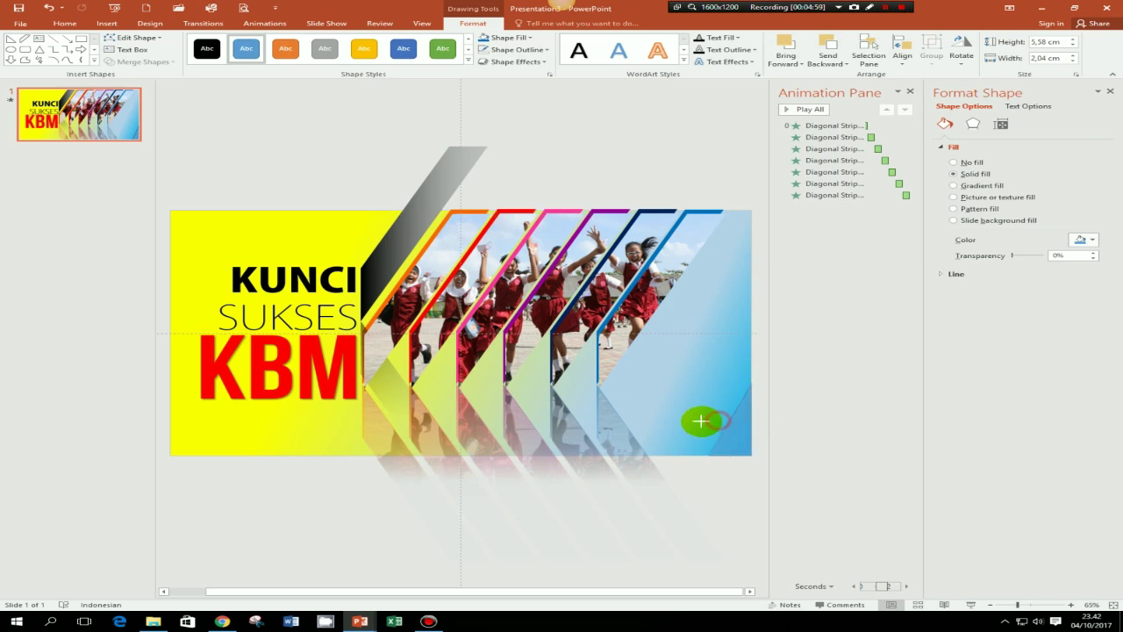
pyautogui.moveTo(697, 422); pyautogui.dragTo(737, 427)
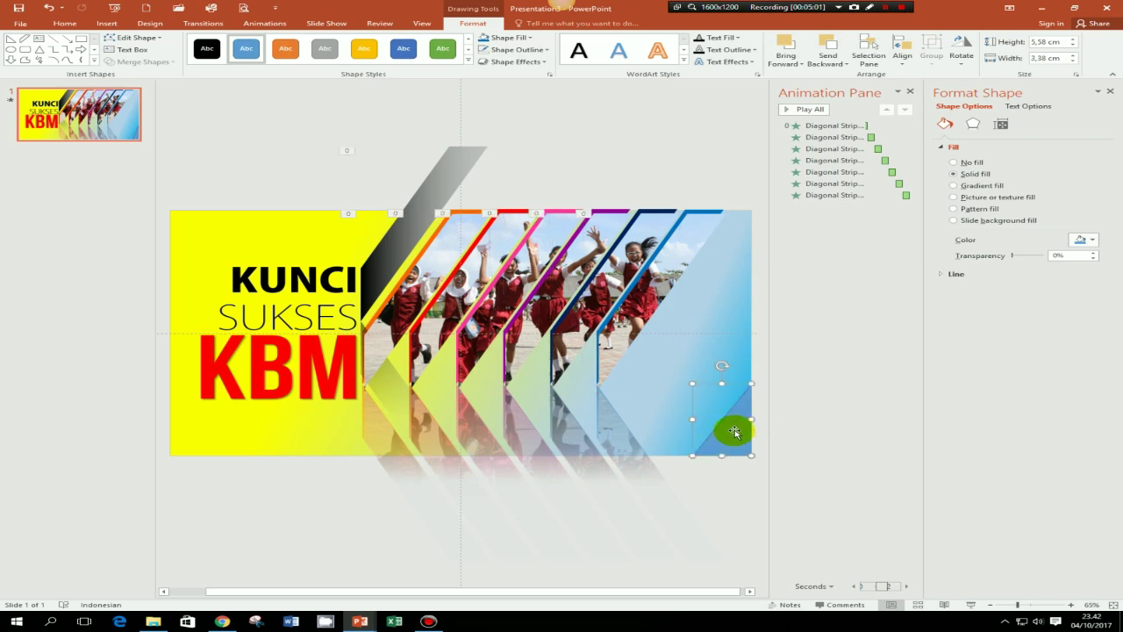
pyautogui.moveTo(737, 427); pyautogui.dragTo(741, 427)
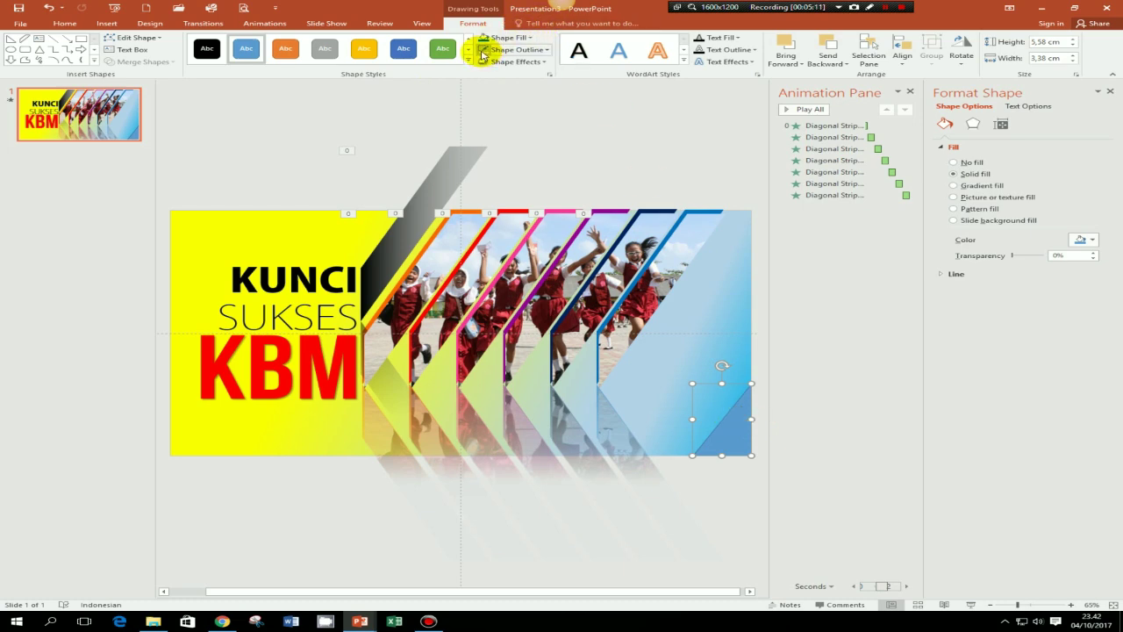
pyautogui.click(731, 432)
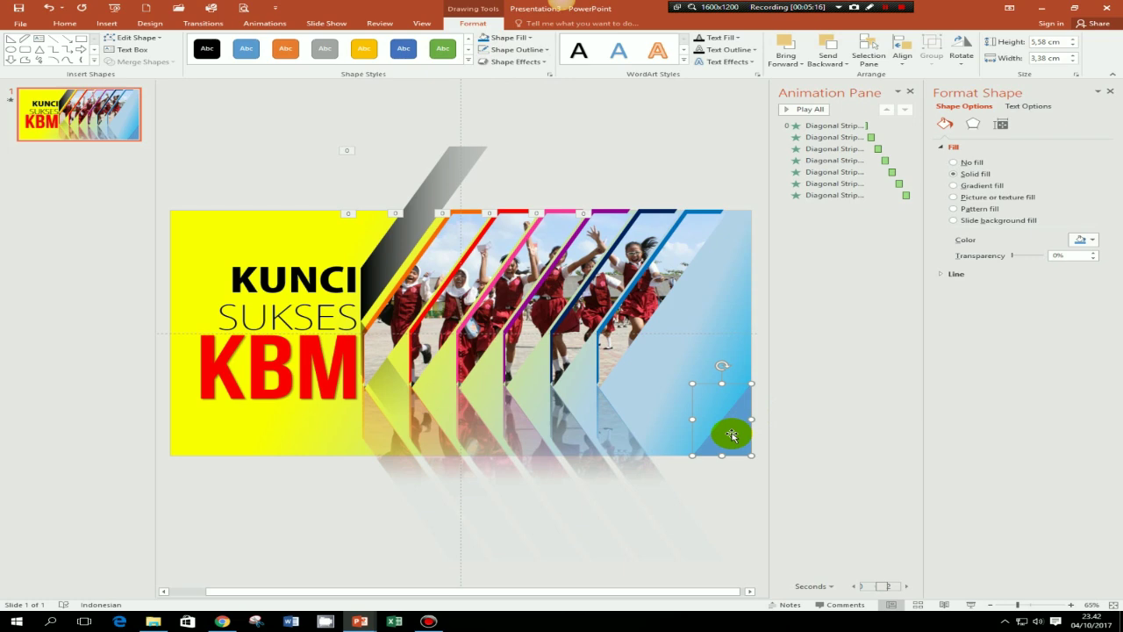
pyautogui.click(954, 199)
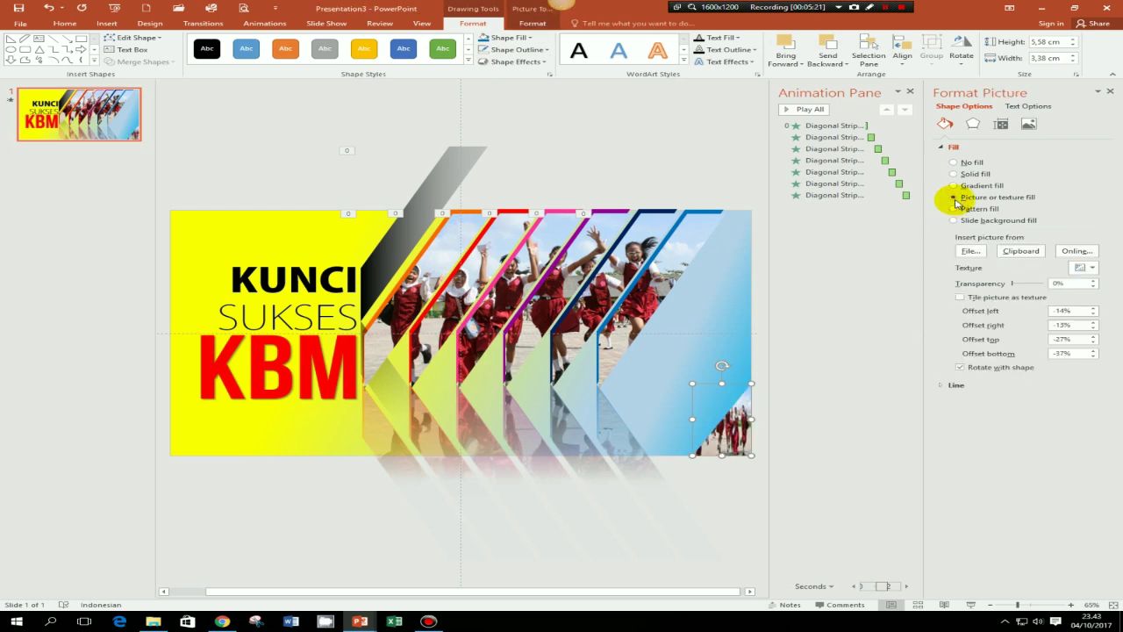
pyautogui.click(968, 253)
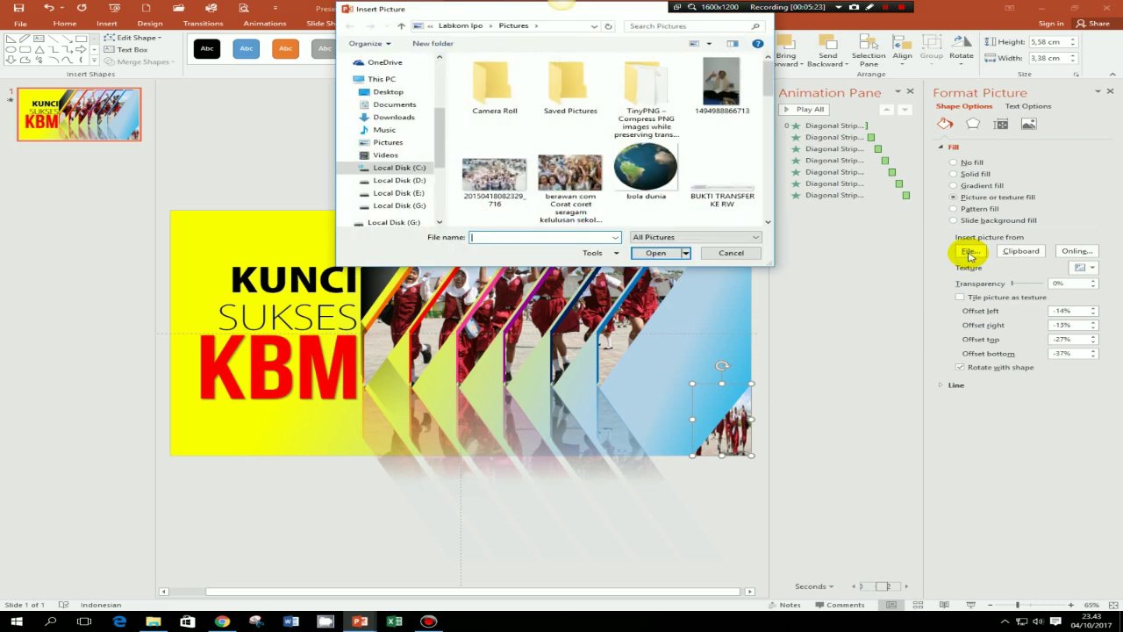
pyautogui.click(721, 88)
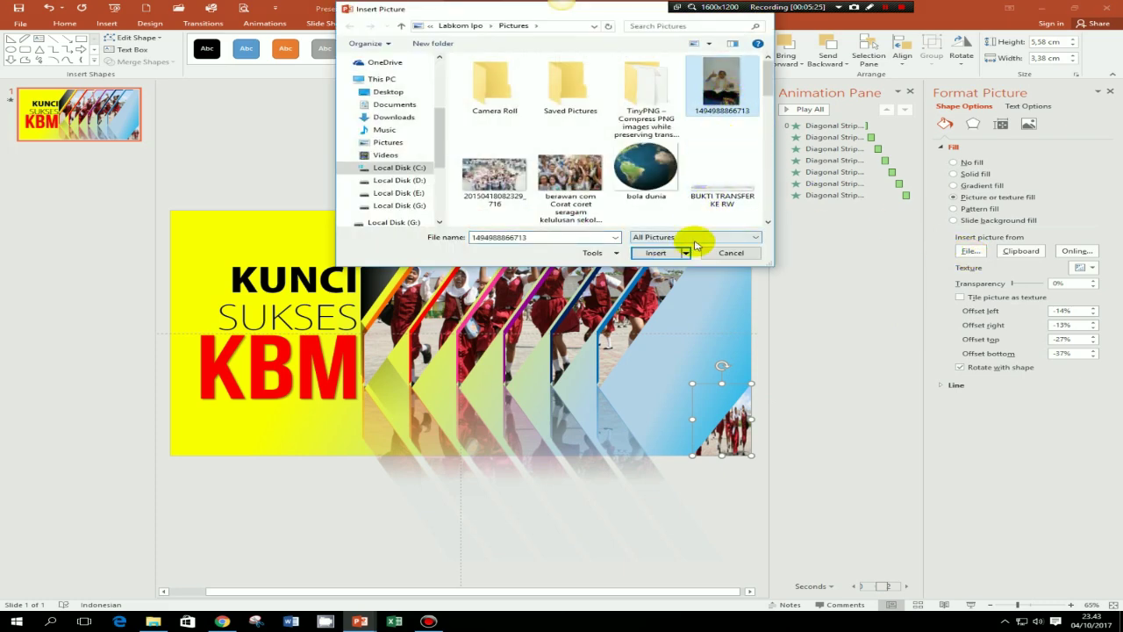
pyautogui.click(656, 253)
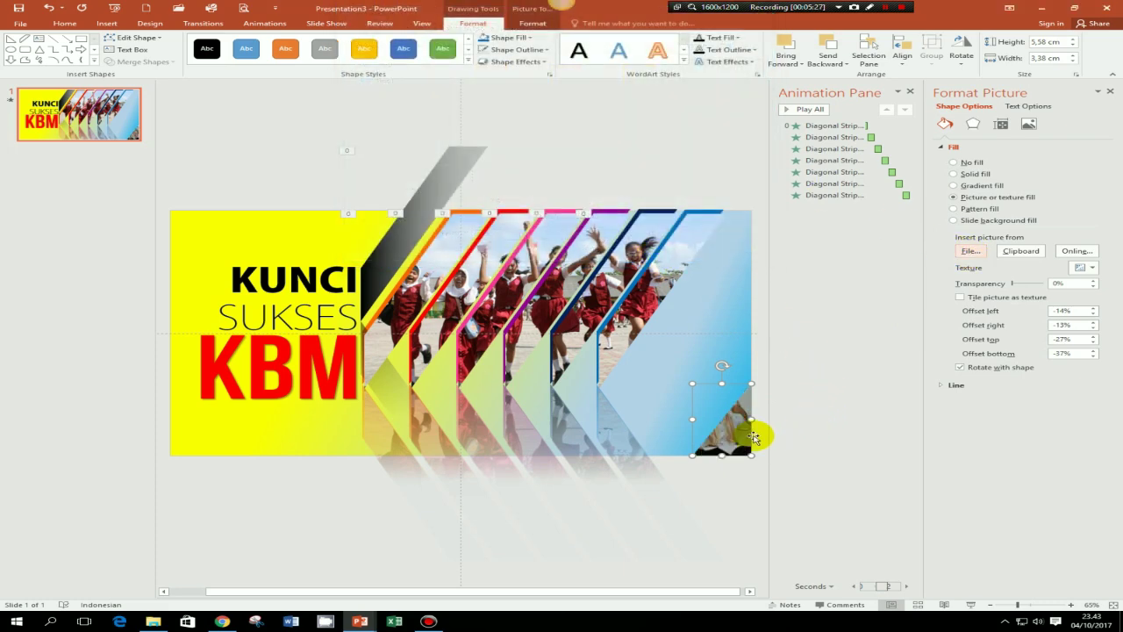
pyautogui.click(721, 424)
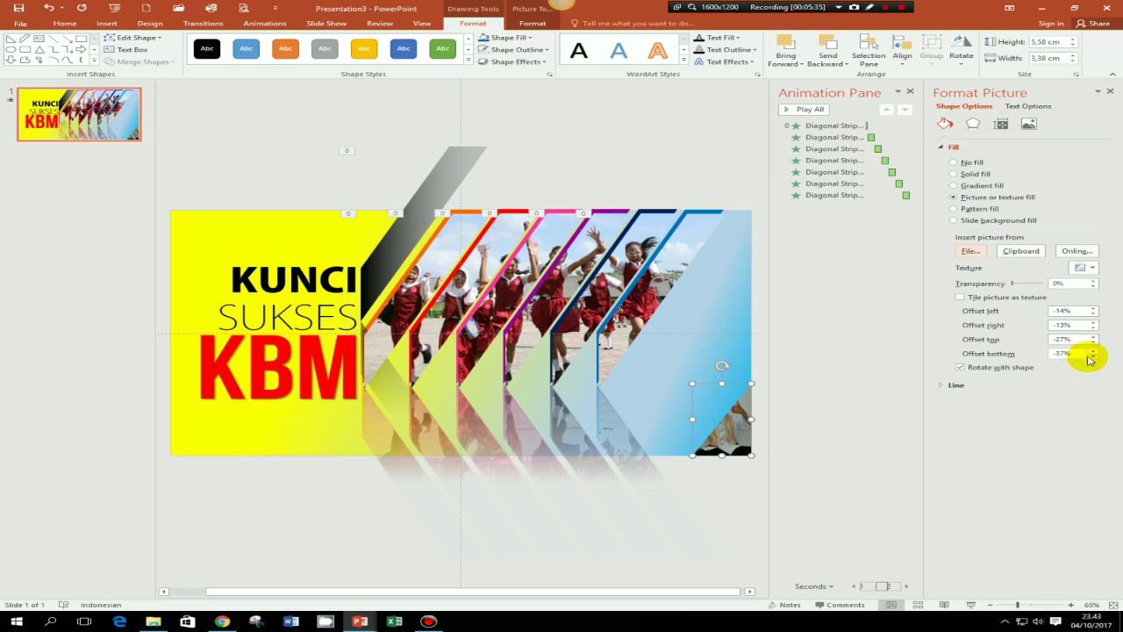
# - Reframe the photo by setting bottom offset to -92% and adjusting top and left offsets
pyautogui.click(1093, 356)
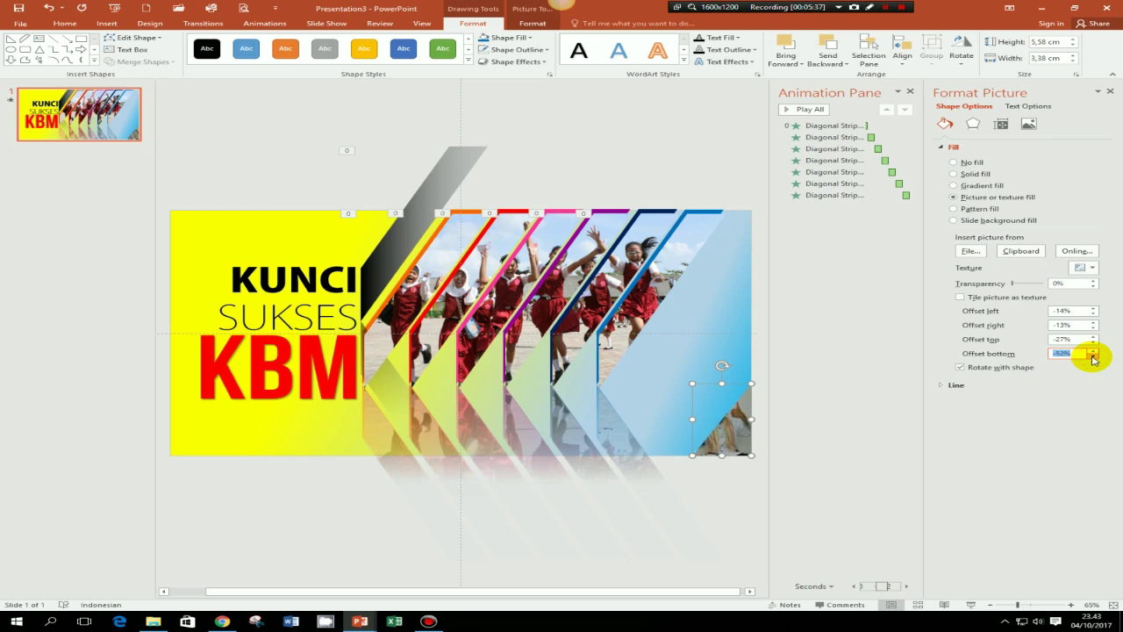
pyautogui.click(1093, 356)
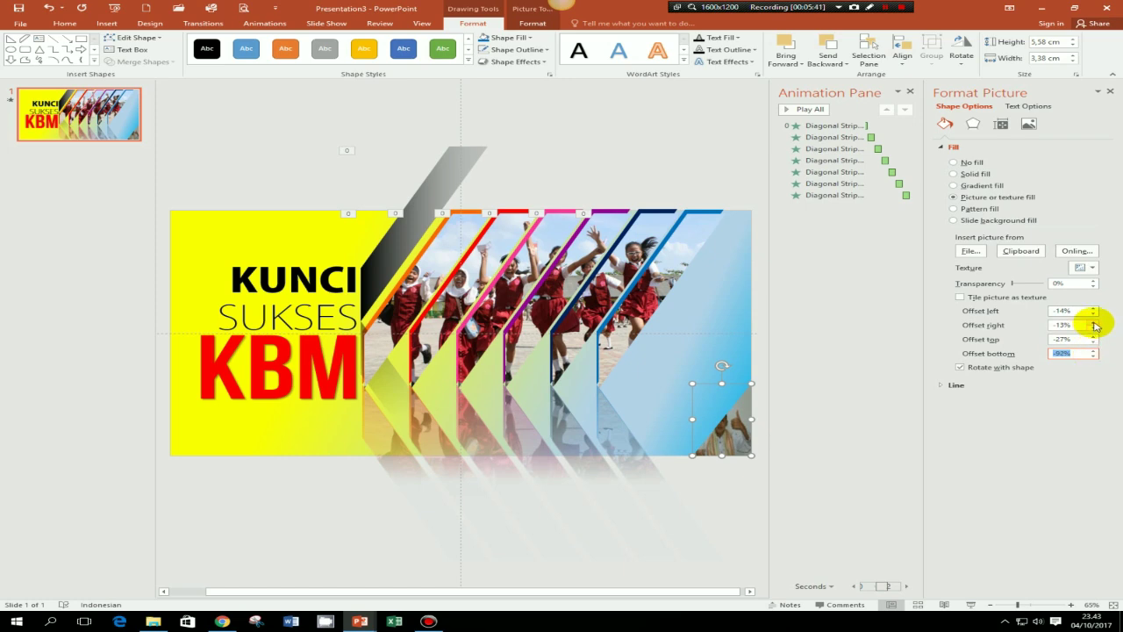
pyautogui.click(1093, 338)
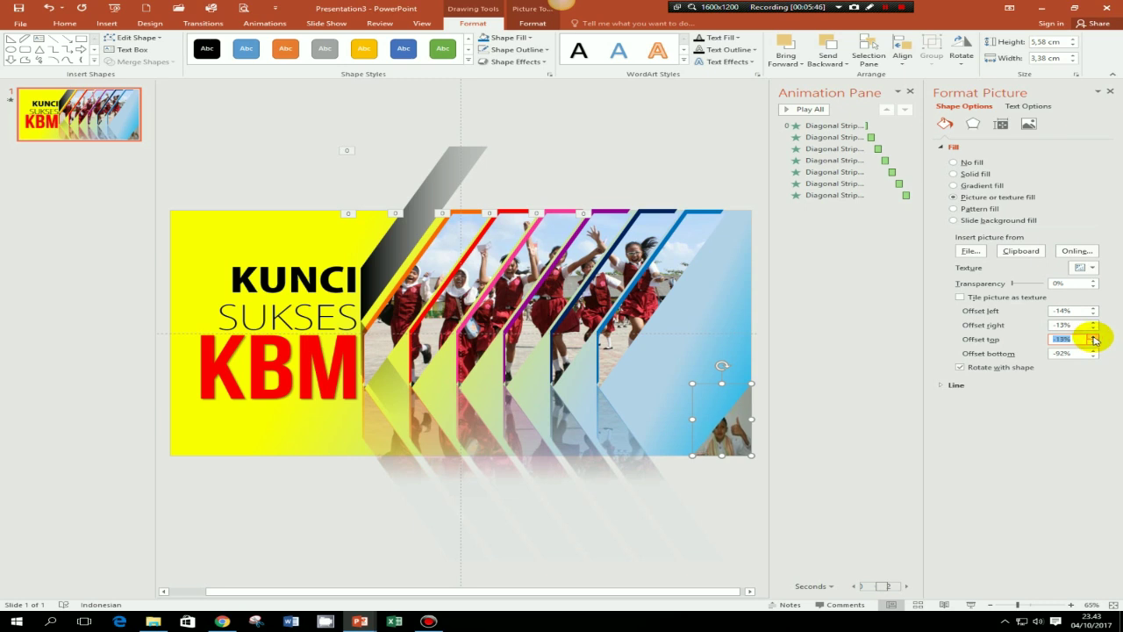
pyautogui.click(1093, 312)
pyautogui.click(1094, 316)
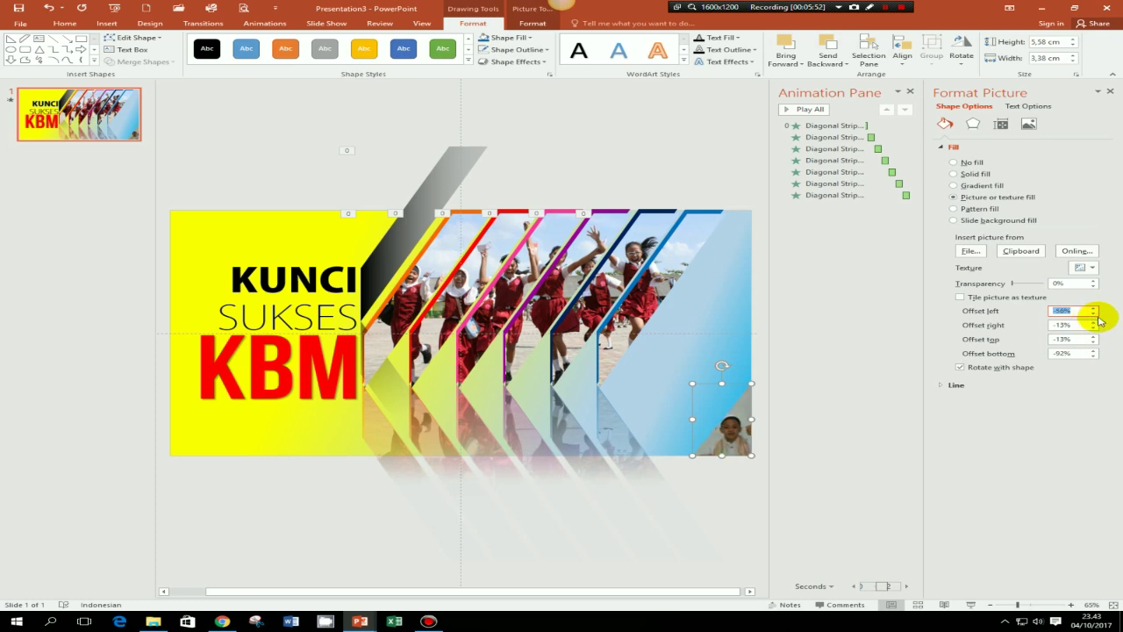
pyautogui.click(827, 486)
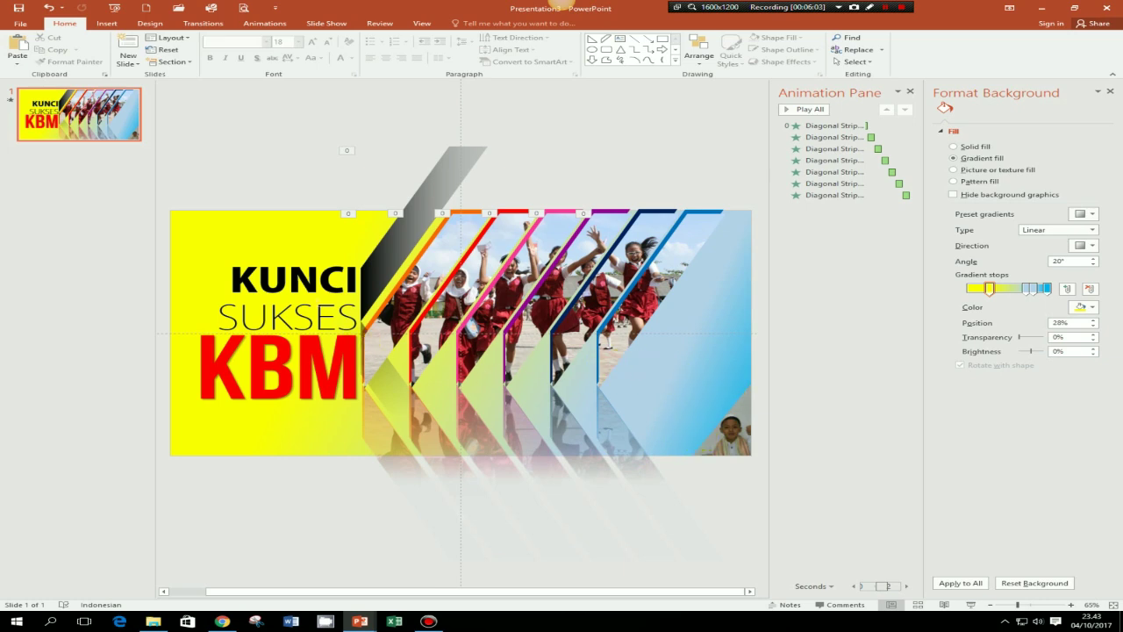
# - Duplicate the KUNCI SUKSES text box and move the copy to the right side above the photo
pyautogui.click(294, 285)
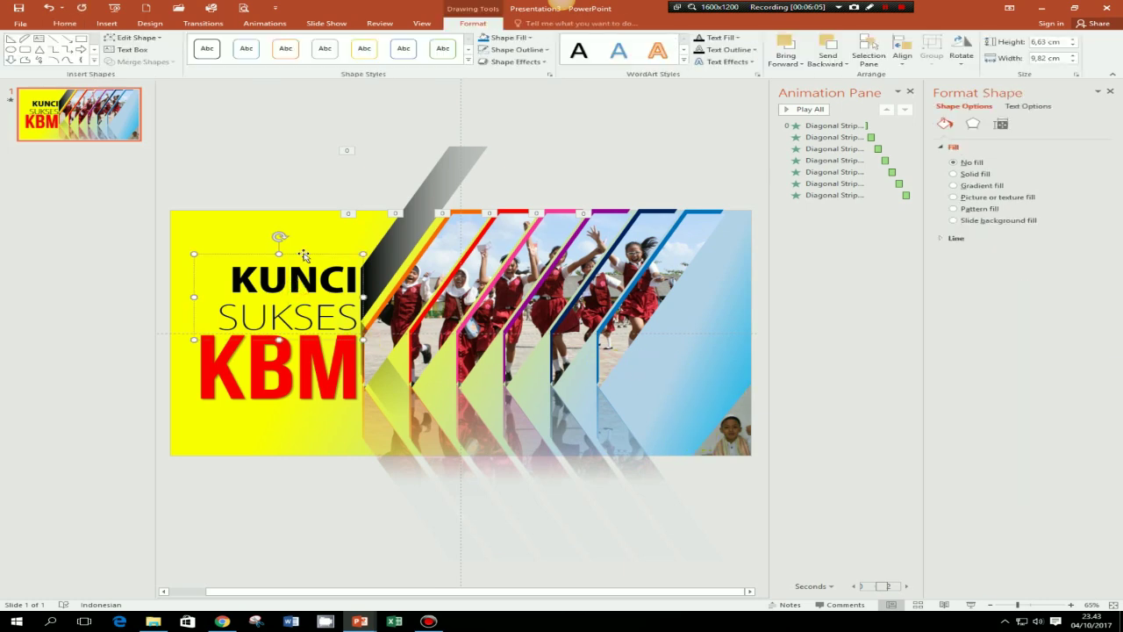
pyautogui.click(67, 25)
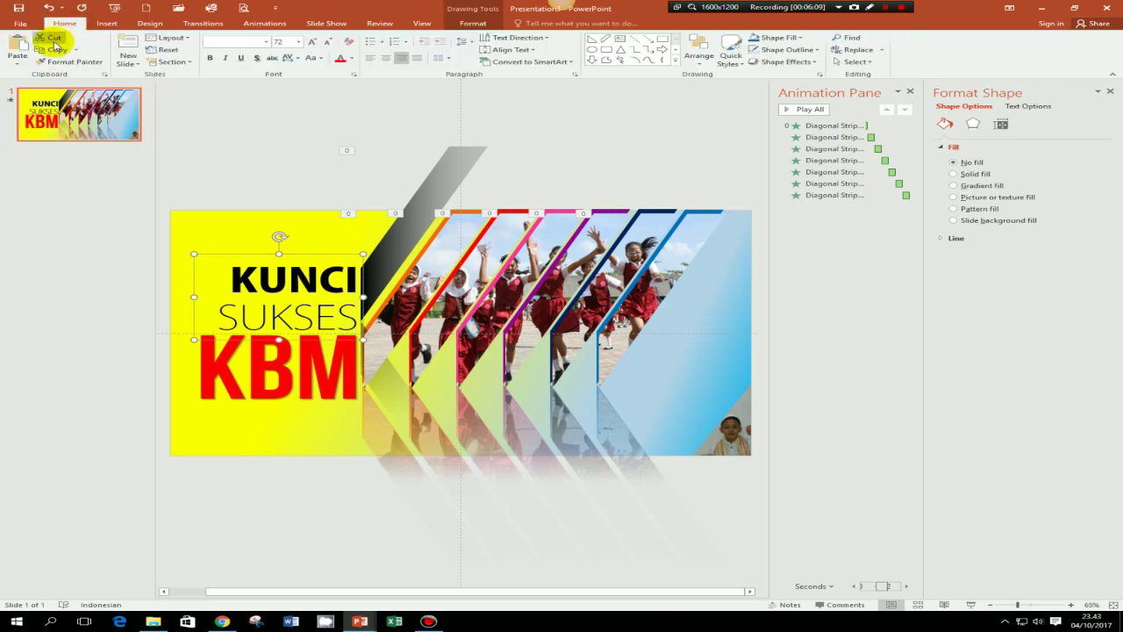
pyautogui.click(19, 51)
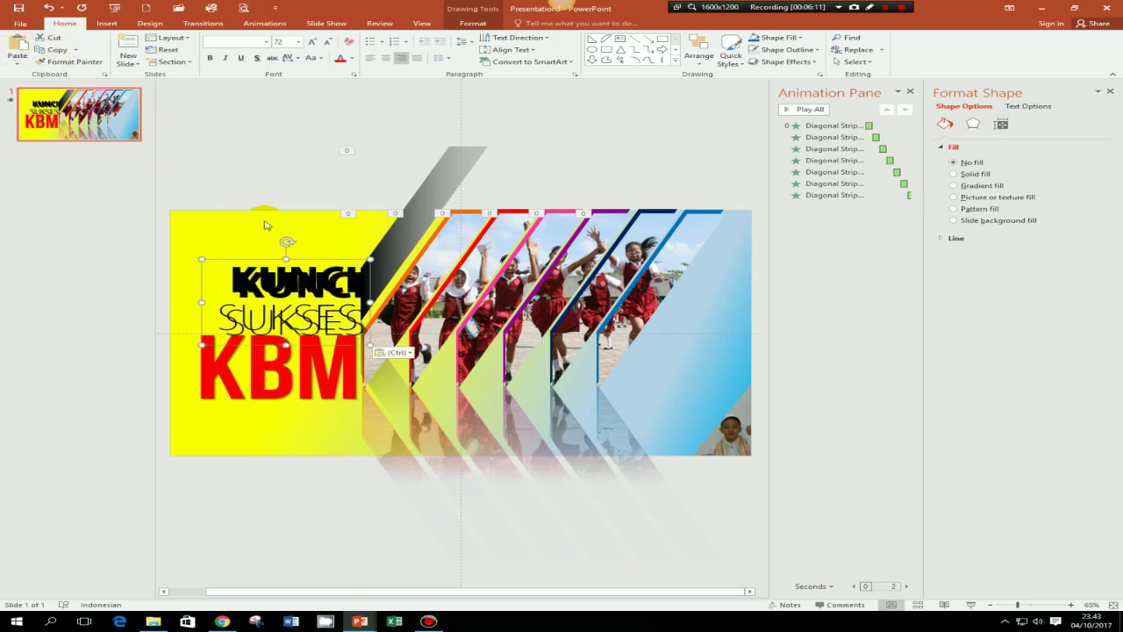
pyautogui.moveTo(318, 260); pyautogui.dragTo(628, 295)
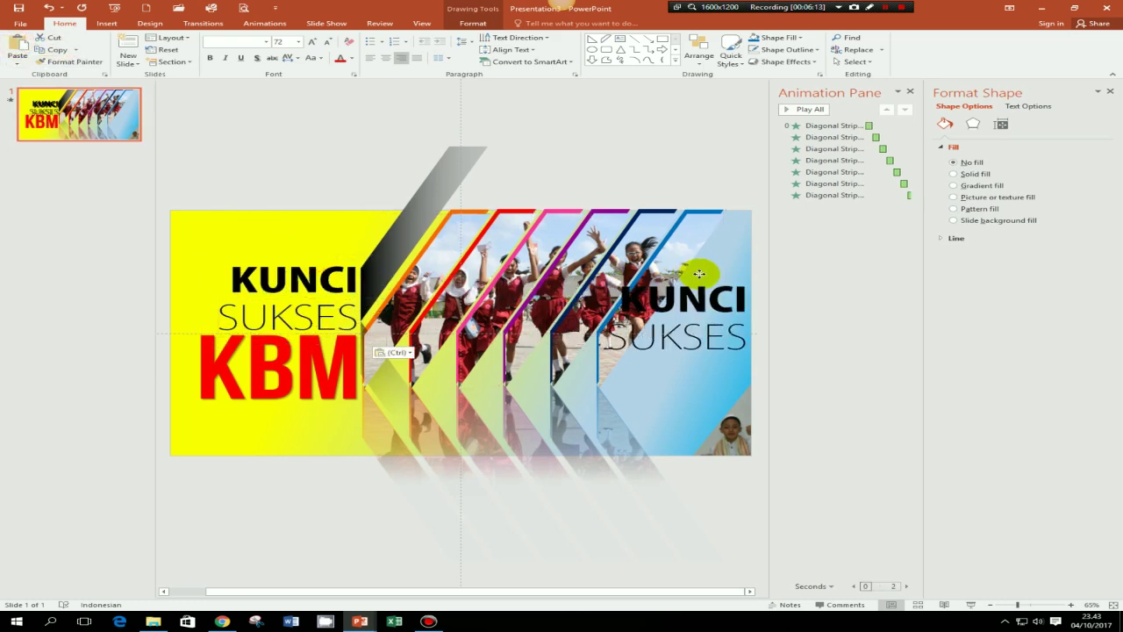
pyautogui.moveTo(623, 296); pyautogui.dragTo(728, 342)
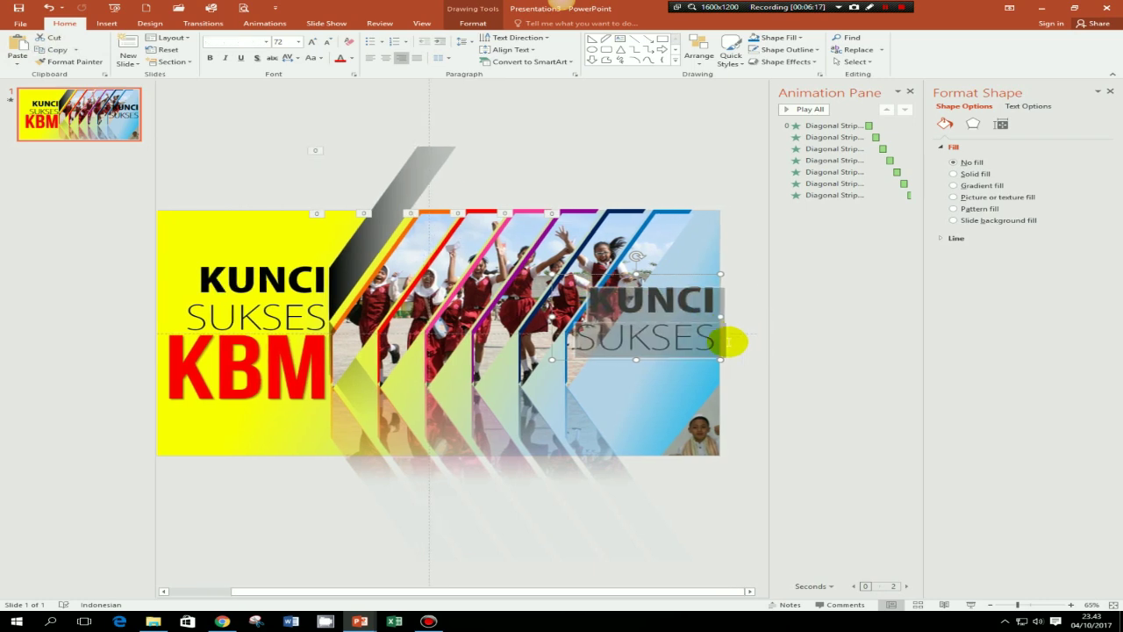
# - Shrink the copy to 18 pt, resize its box to fit, and select the word KUNCI
pyautogui.click(298, 42)
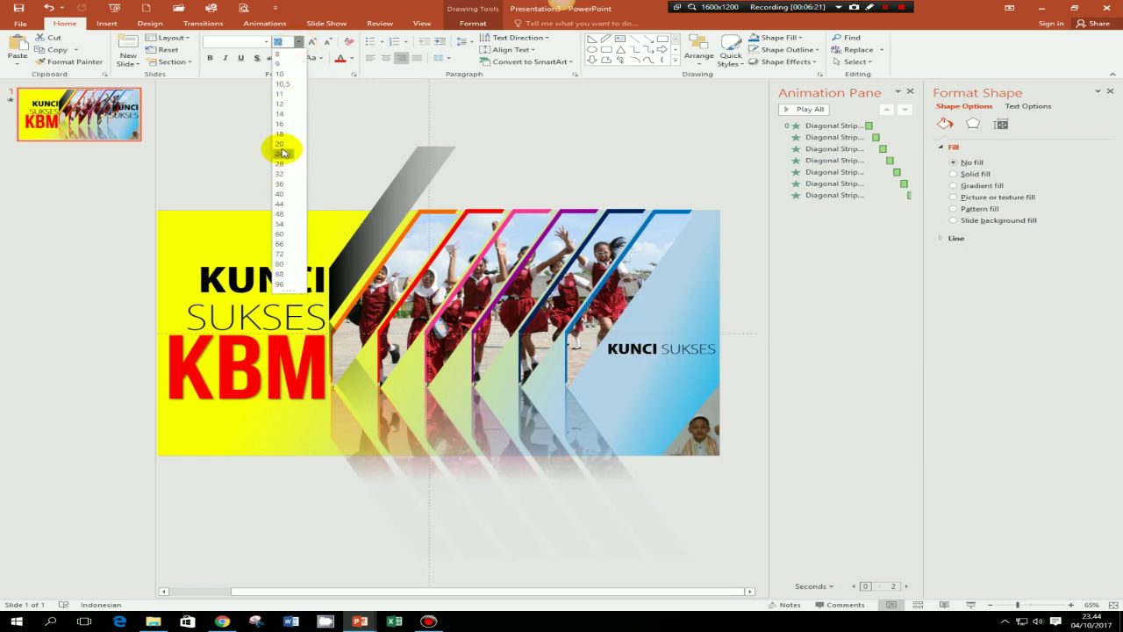
pyautogui.click(282, 137)
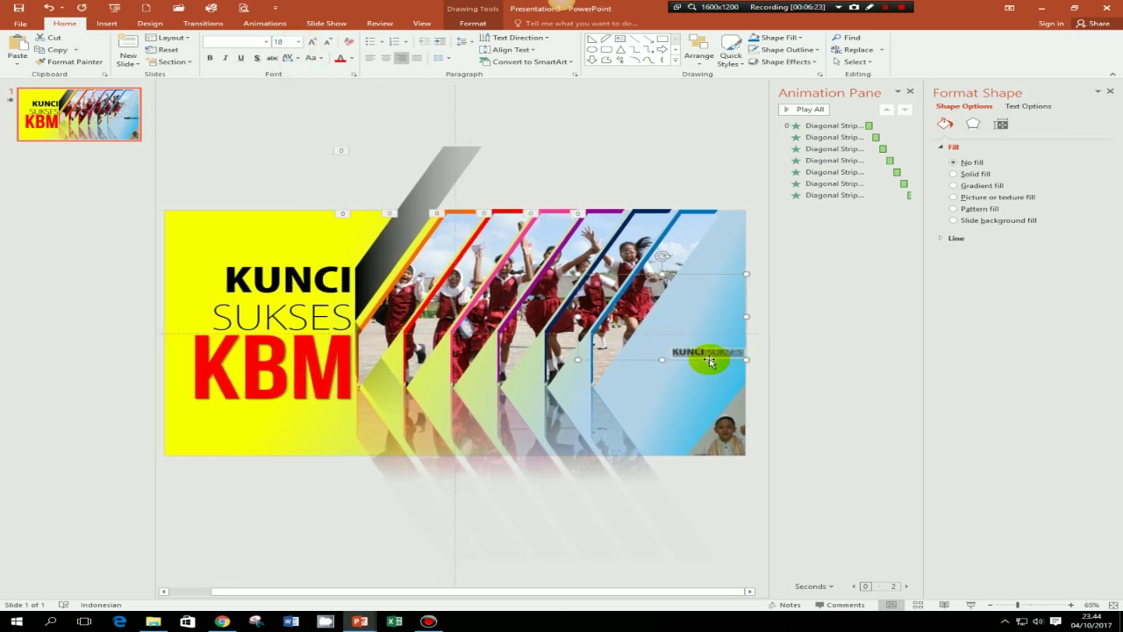
pyautogui.moveTo(668, 273); pyautogui.dragTo(673, 338)
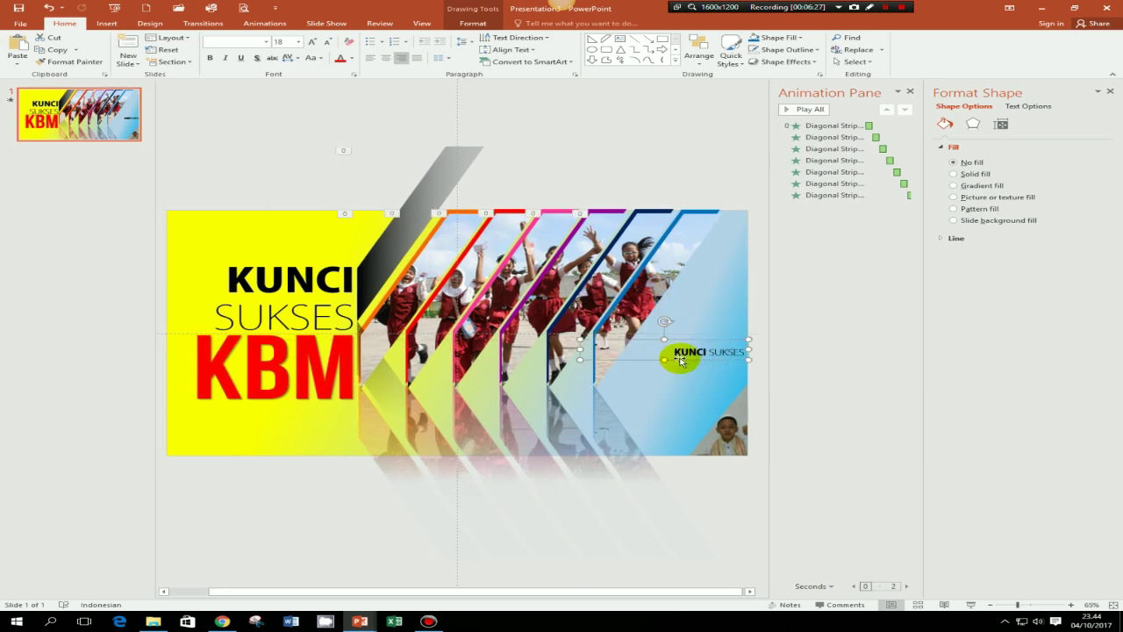
pyautogui.moveTo(674, 352); pyautogui.dragTo(706, 353)
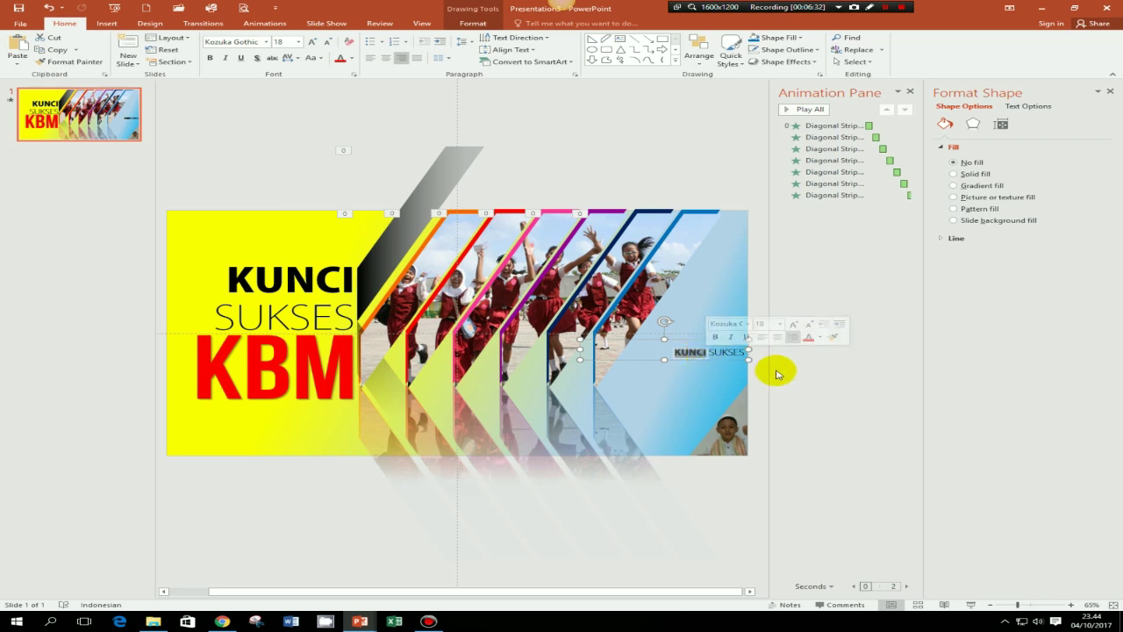
# - Retype the copy as 'PAKAR TUTORIAL', delete the leftover SUKSES letters, and narrow the box
pyautogui.write('PAKAR')
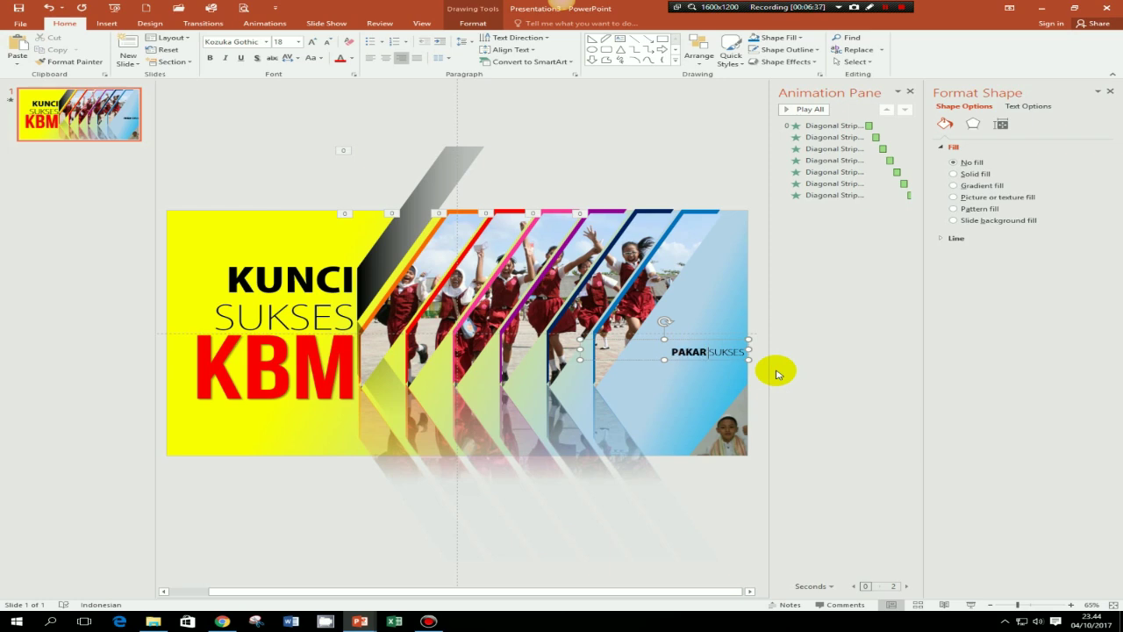
pyautogui.write('TUTORIAL')
pyautogui.press('Delete')
pyautogui.press('Delete')
pyautogui.press('Delete')
pyautogui.press('Delete')
pyautogui.press('Delete')
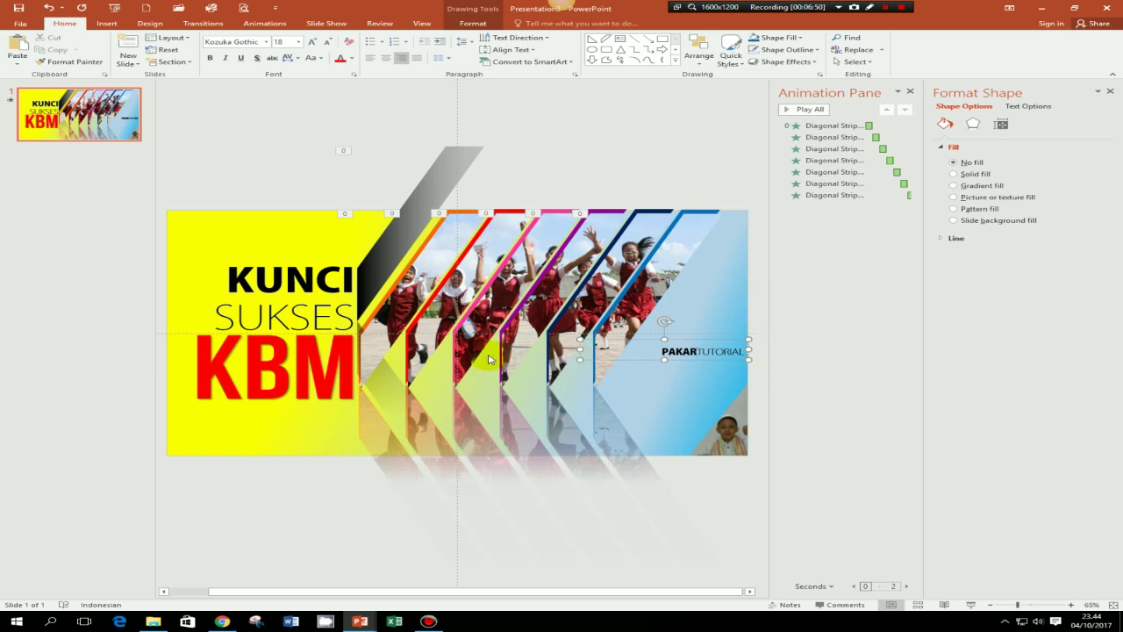
pyautogui.moveTo(576, 348); pyautogui.dragTo(643, 348)
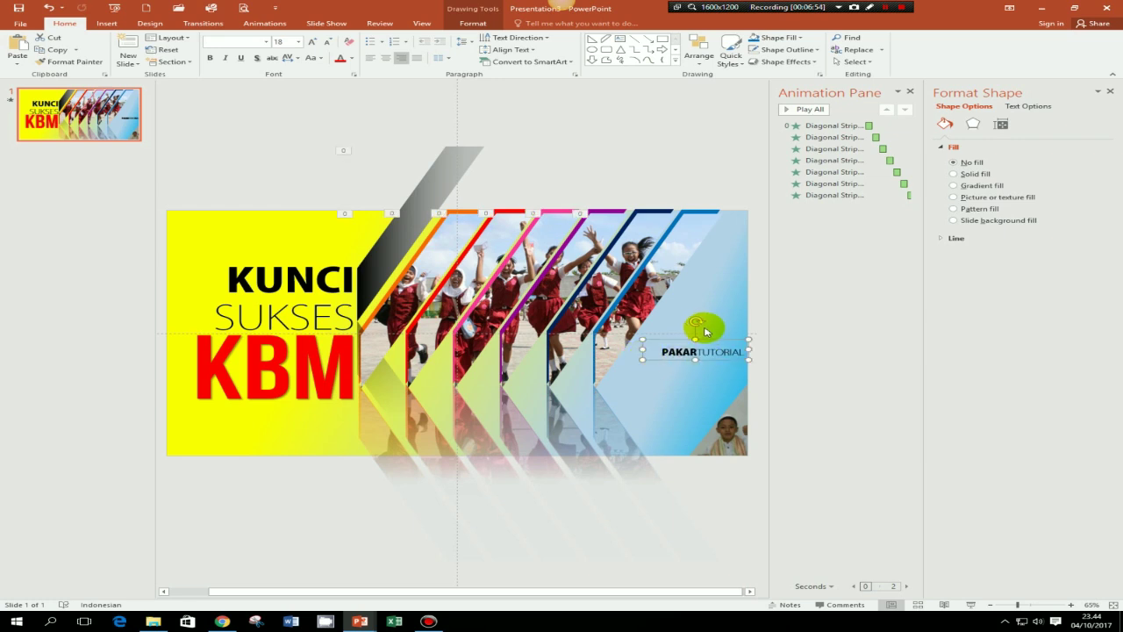
# - Rotate the PAKAR TUTORIAL caption to the diagonal and place it beside the corner photo triangle
pyautogui.moveTo(695, 321)
pyautogui.mouseDown()
pyautogui.moveTo(689, 345)
pyautogui.moveTo(709, 342)
pyautogui.mouseUp()
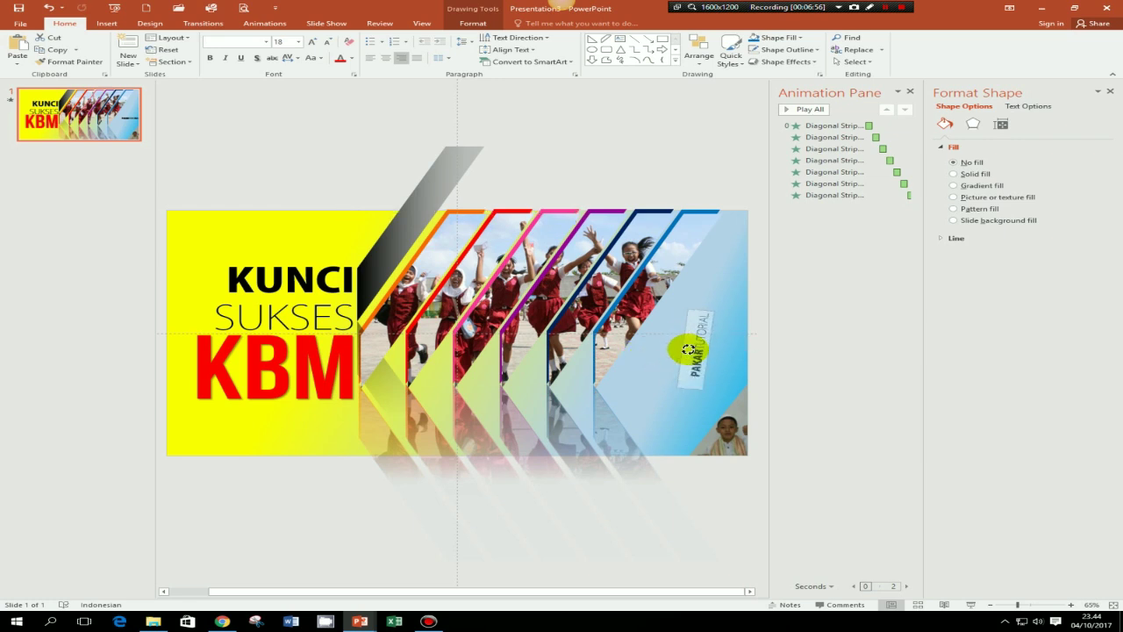
pyautogui.moveTo(709, 342); pyautogui.dragTo(703, 403)
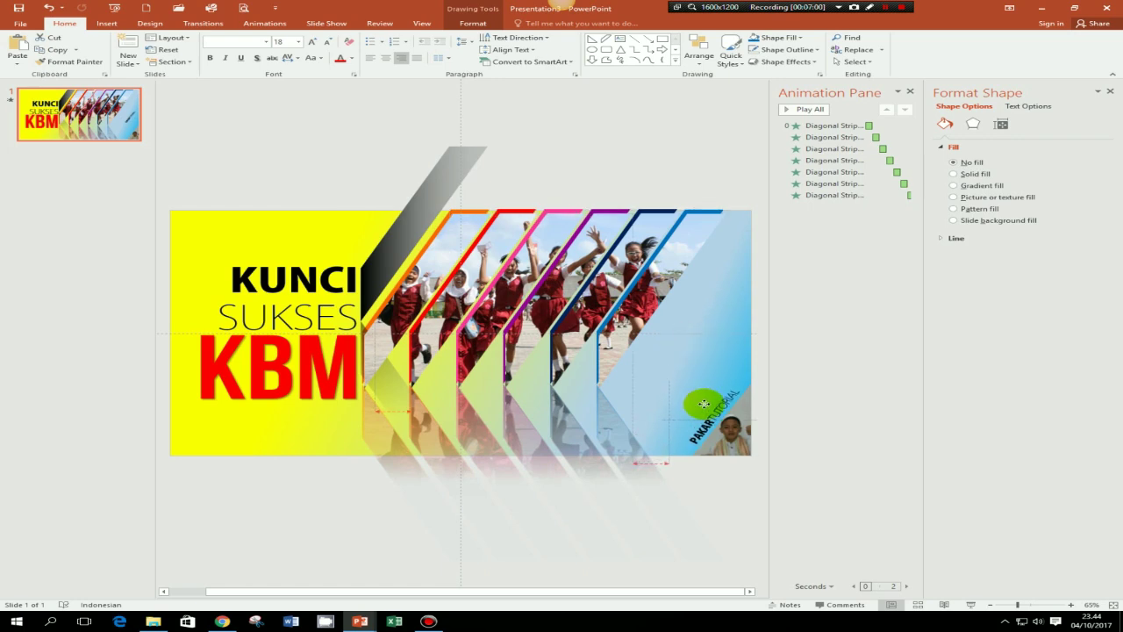
pyautogui.moveTo(704, 405); pyautogui.dragTo(702, 411)
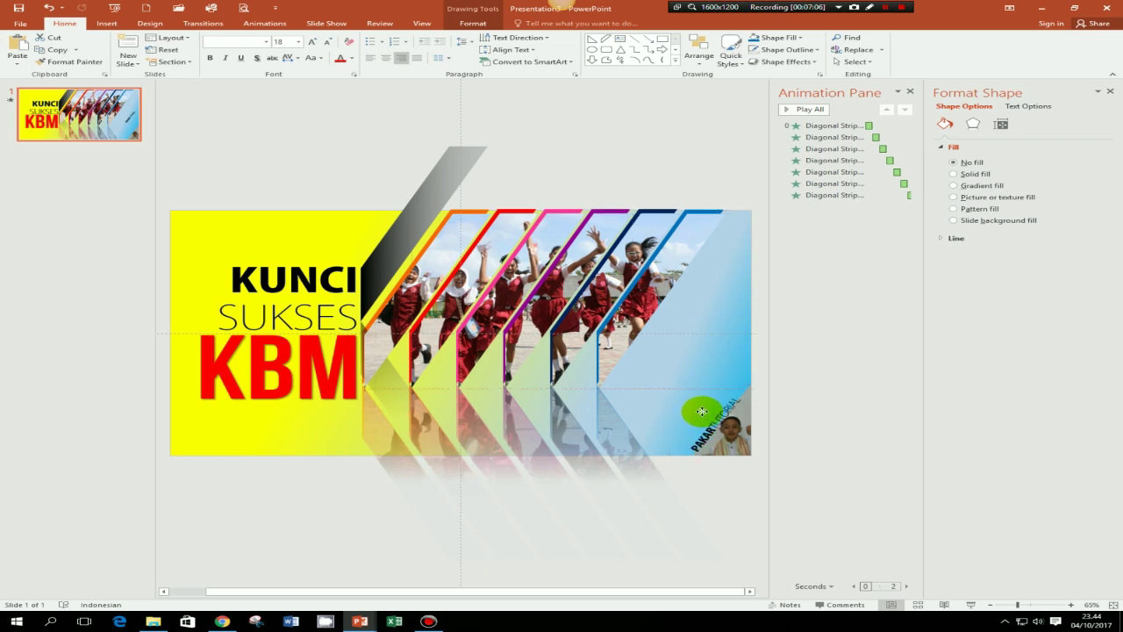
pyautogui.moveTo(702, 409); pyautogui.dragTo(696, 409)
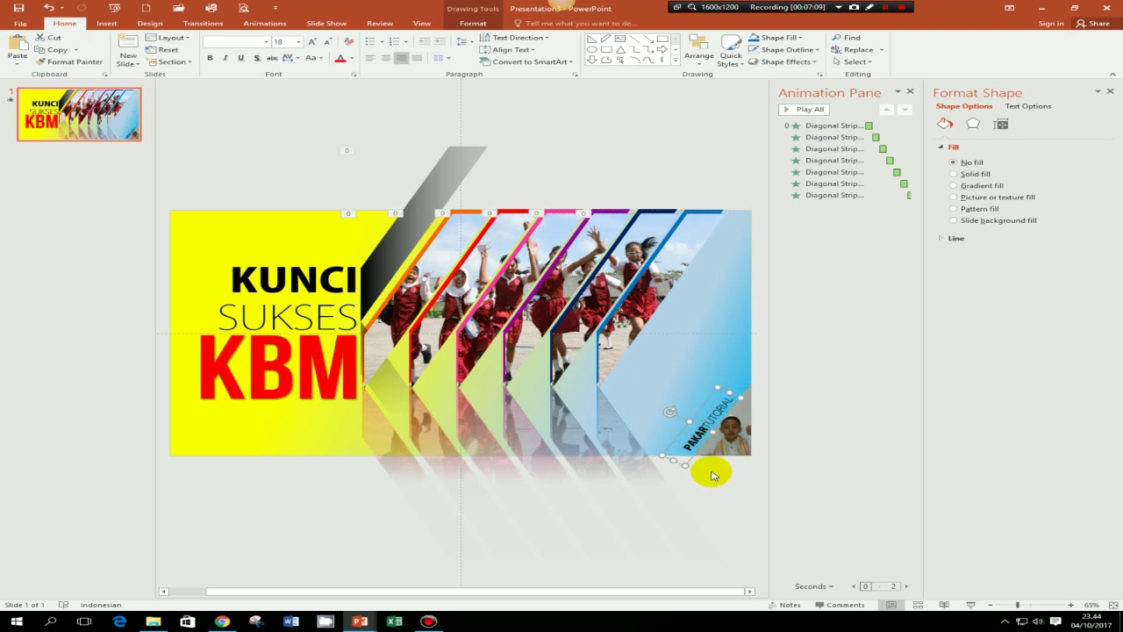
pyautogui.click(706, 340)
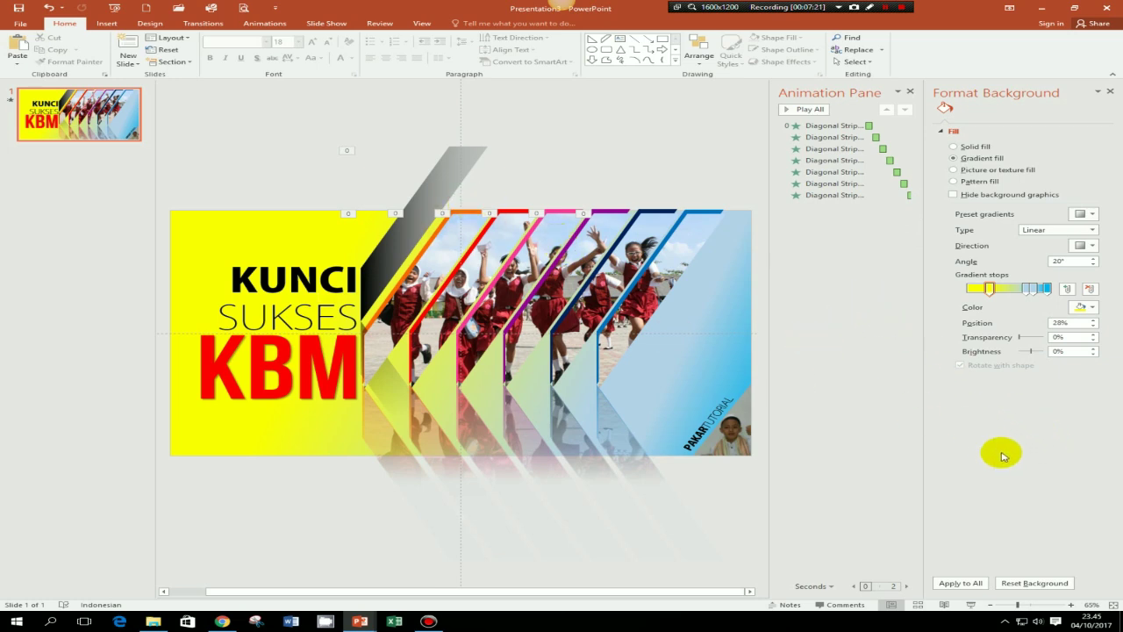
pyautogui.click(970, 604)
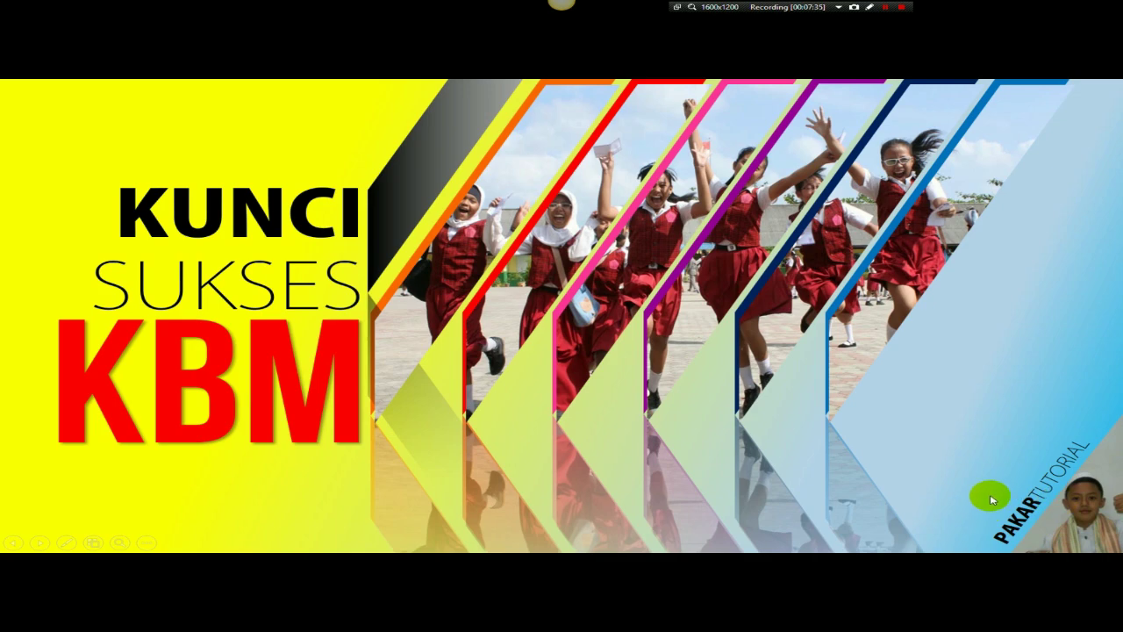
pyautogui.press('Escape')
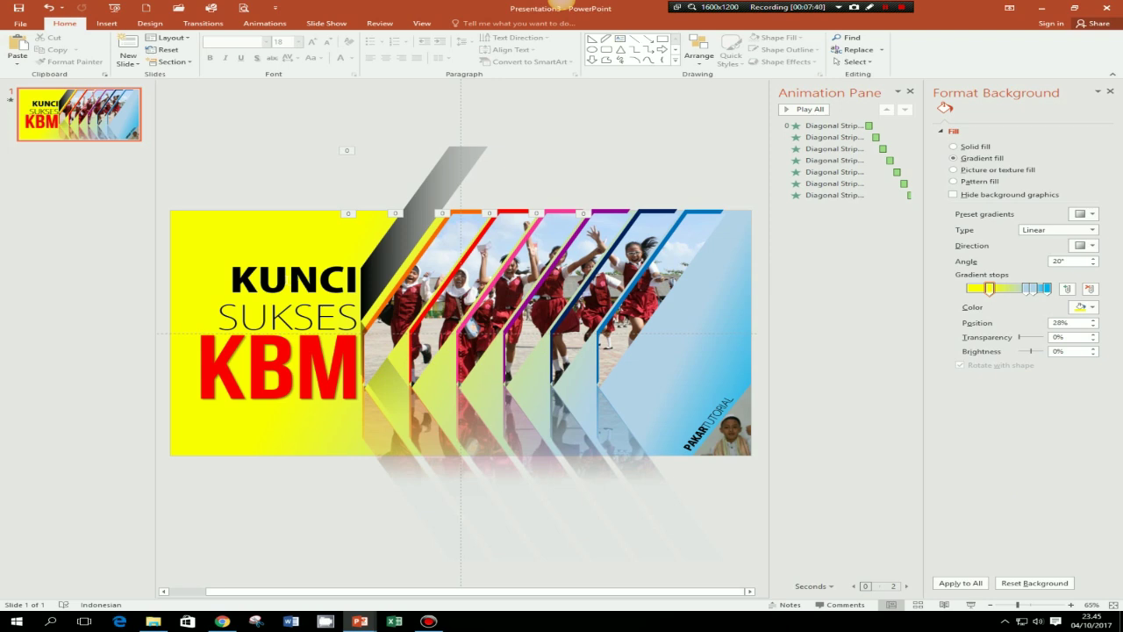
# - Apply a Wipe entrance to the photo strip group (Group 38), starting After Previous
pyautogui.click(288, 281)
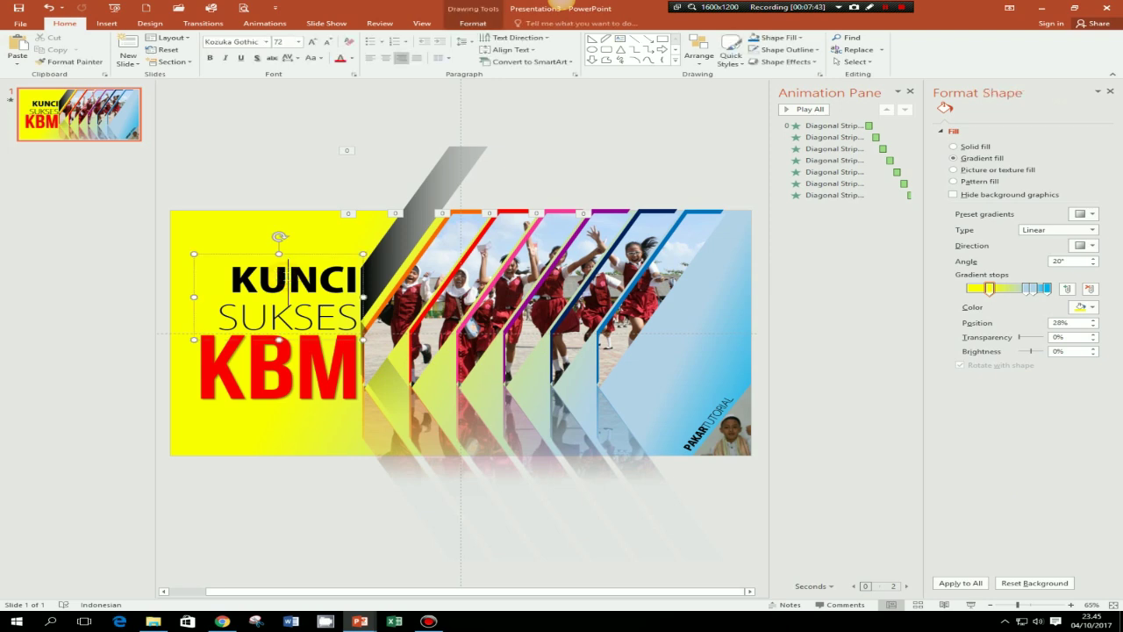
pyautogui.click(311, 206)
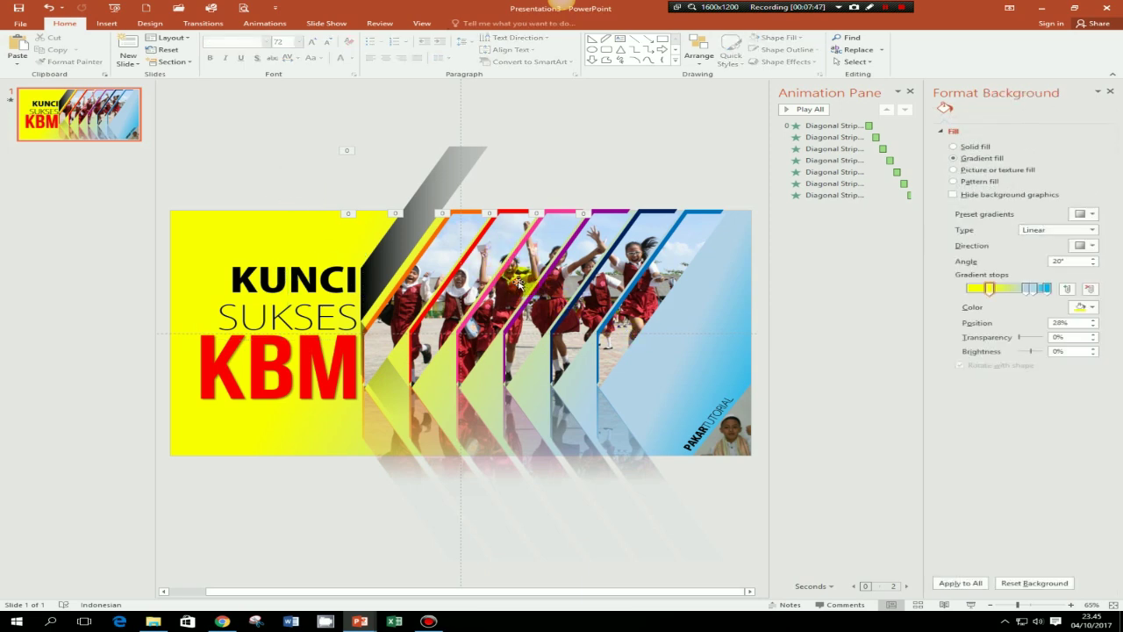
pyautogui.click(520, 282)
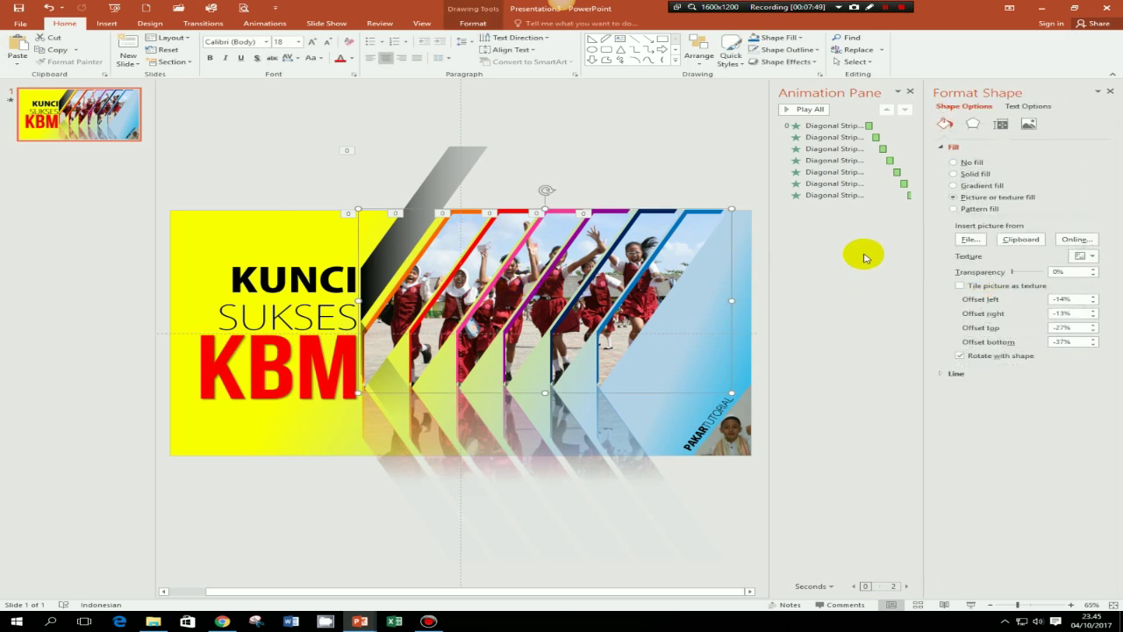
pyautogui.click(267, 25)
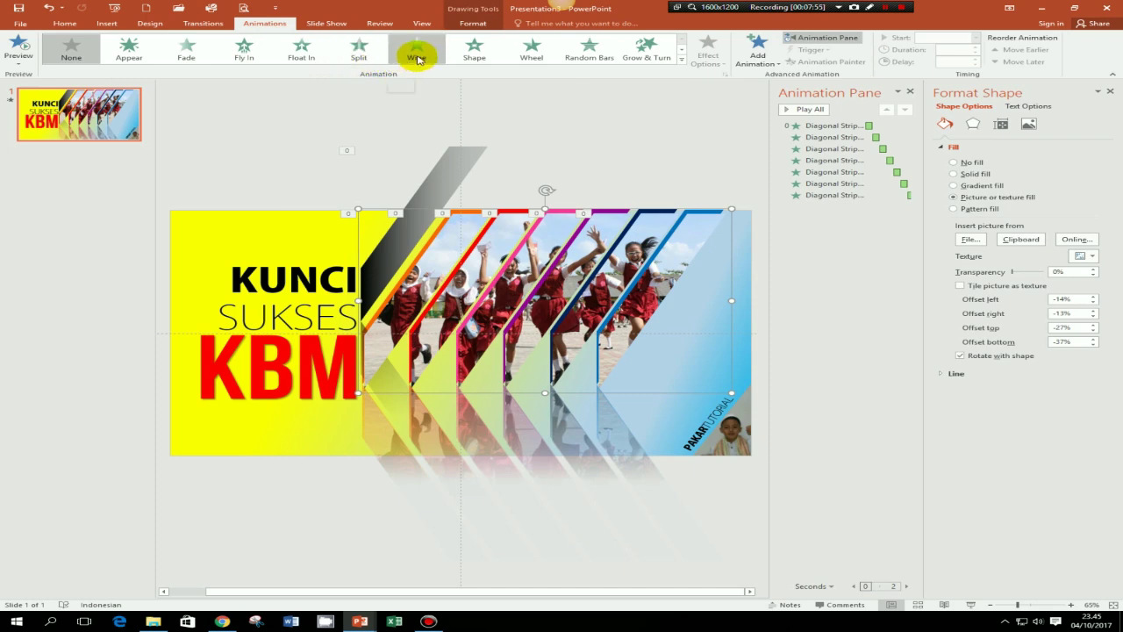
pyautogui.click(416, 55)
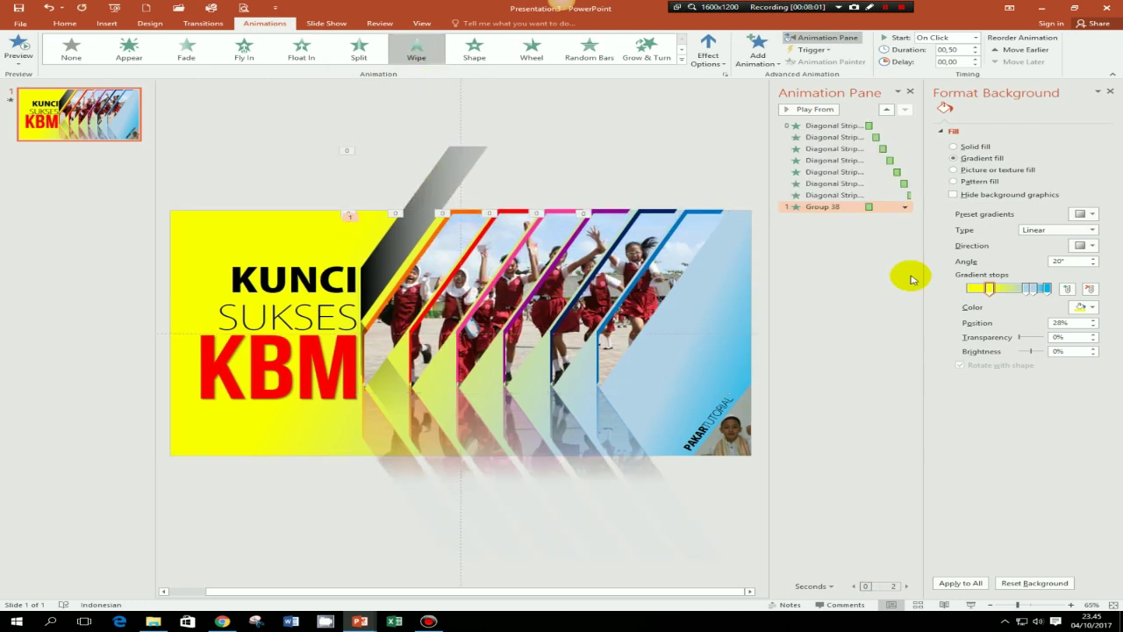
pyautogui.click(905, 207)
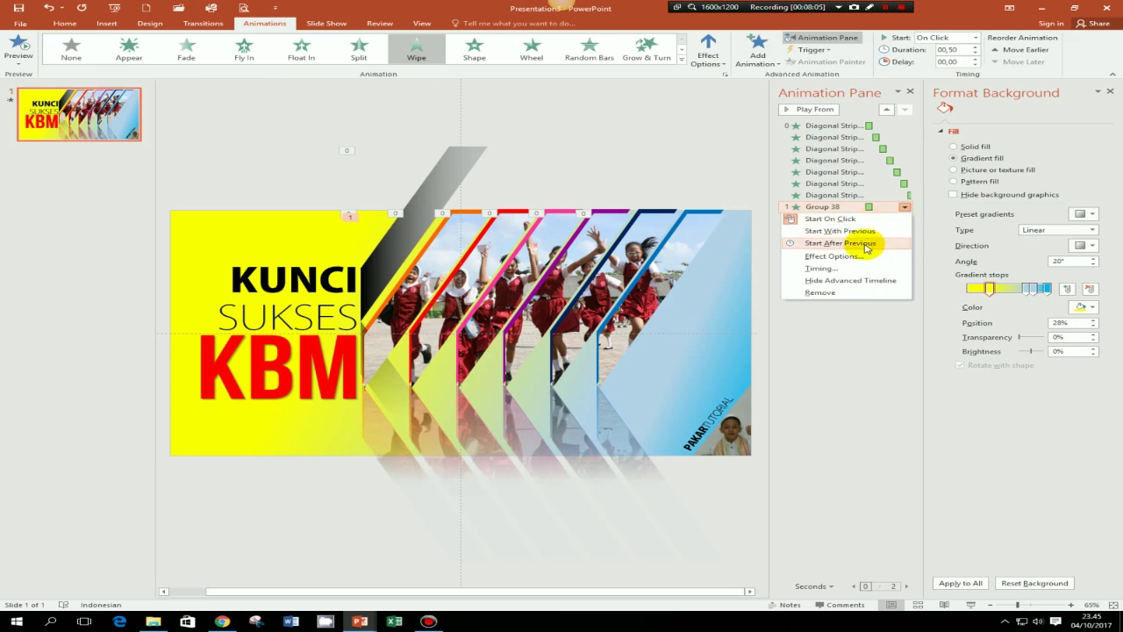
pyautogui.click(865, 245)
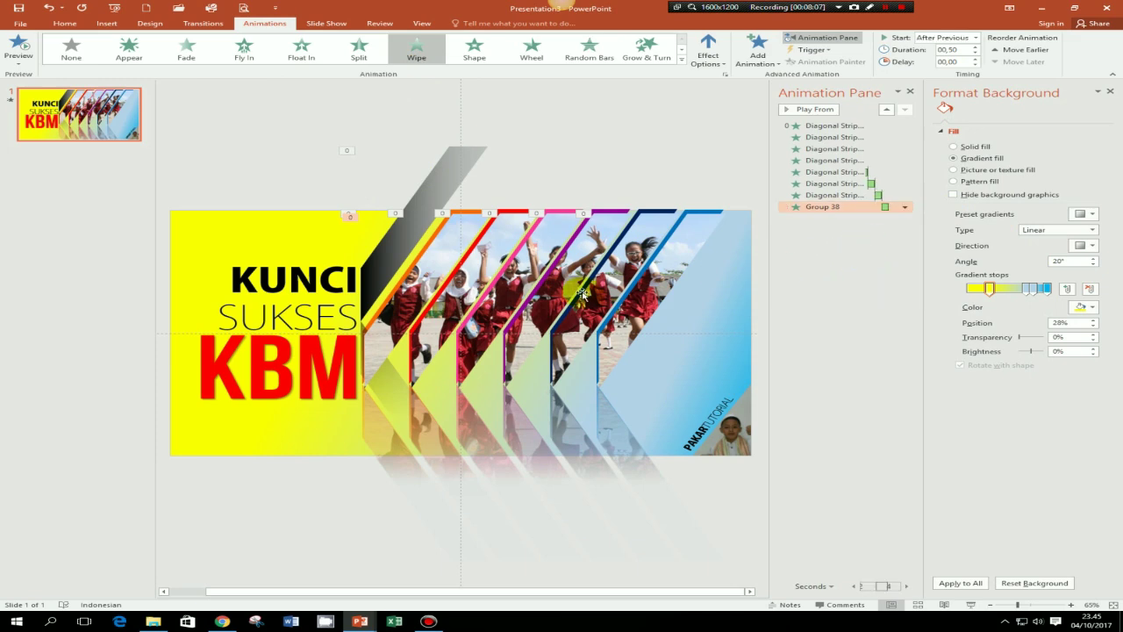
pyautogui.click(318, 278)
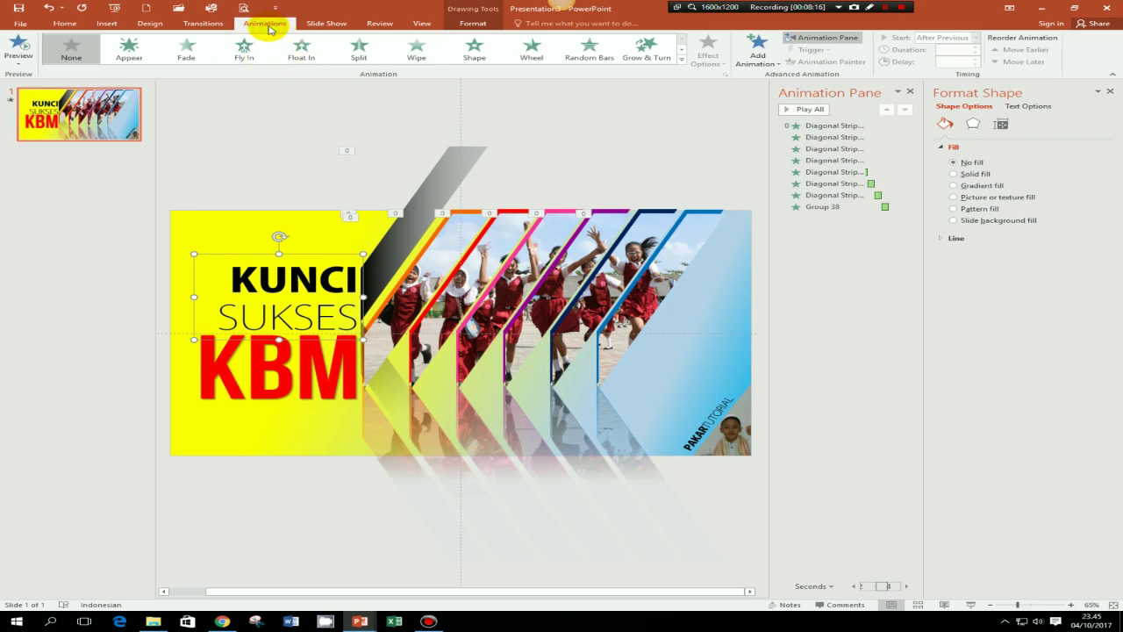
# - Replace the title's trial Bounce with a Fly In entrance From Left
pyautogui.click(682, 59)
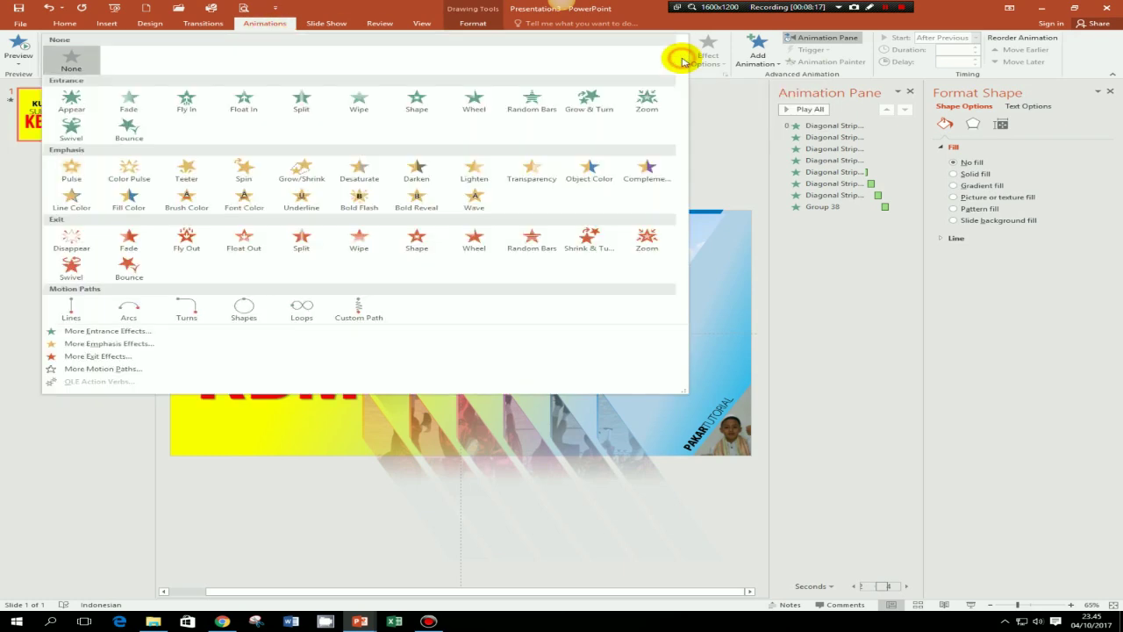
pyautogui.click(129, 134)
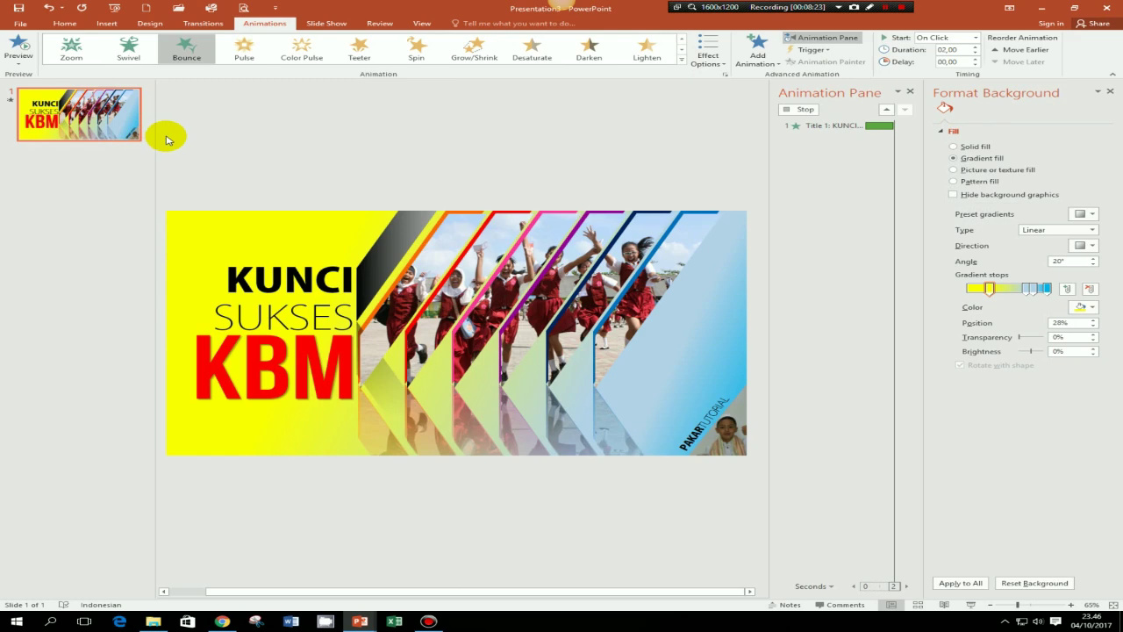
pyautogui.click(345, 130)
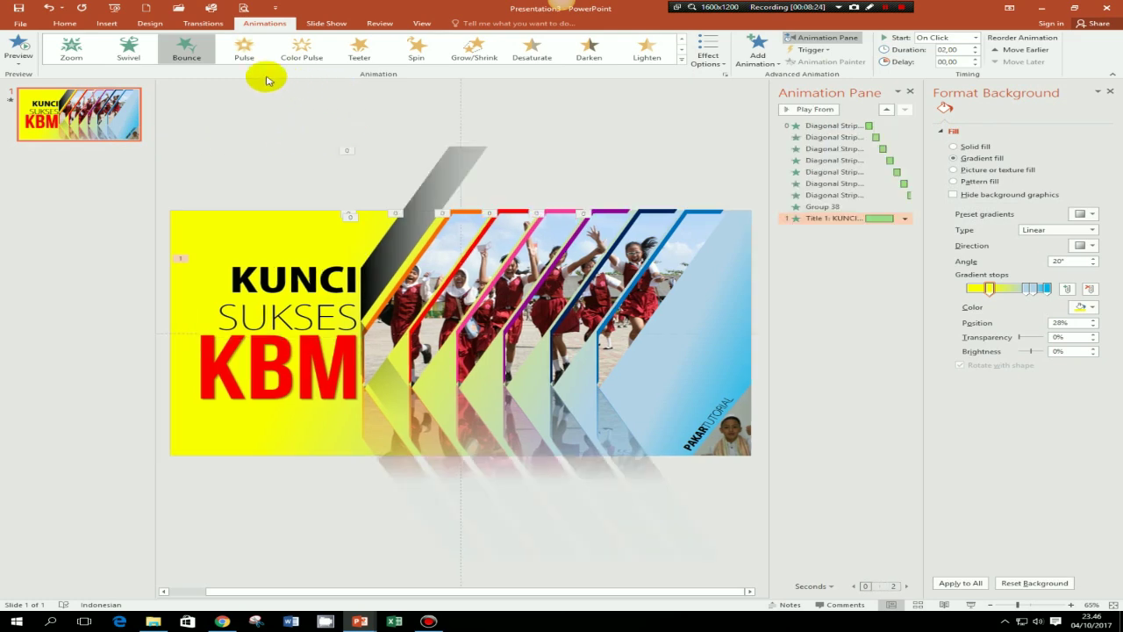
pyautogui.click(684, 62)
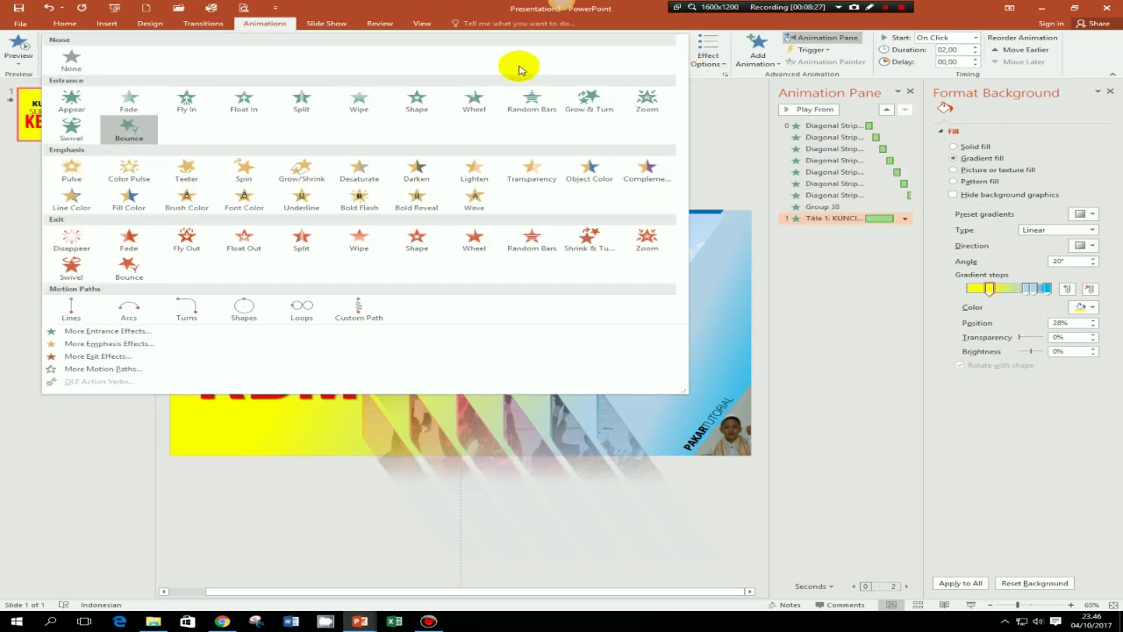
pyautogui.click(197, 105)
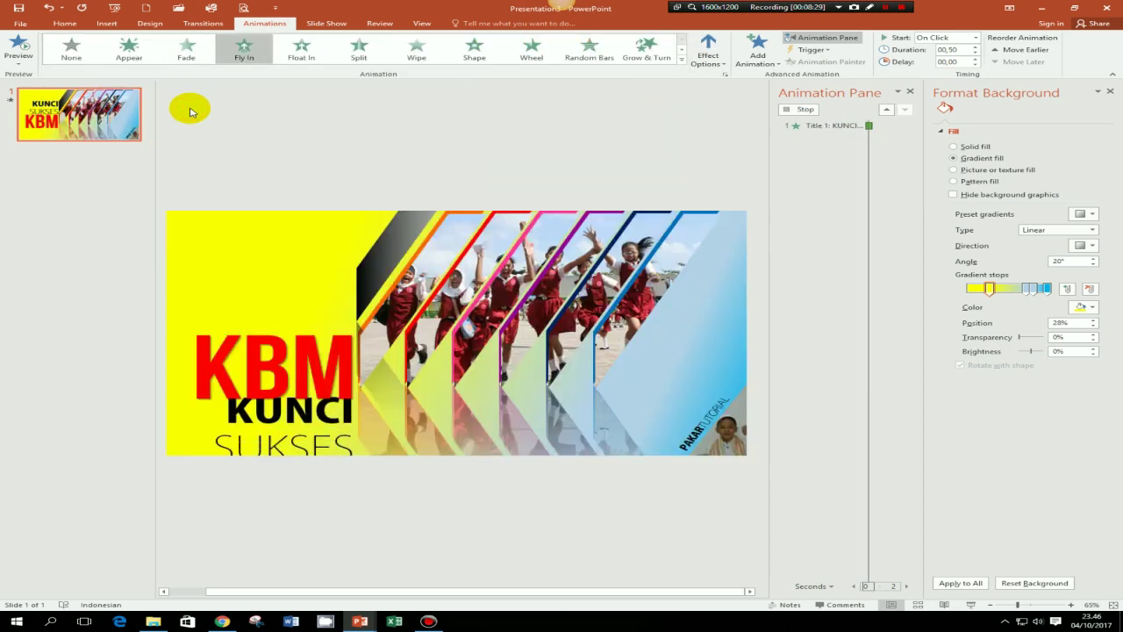
pyautogui.click(720, 63)
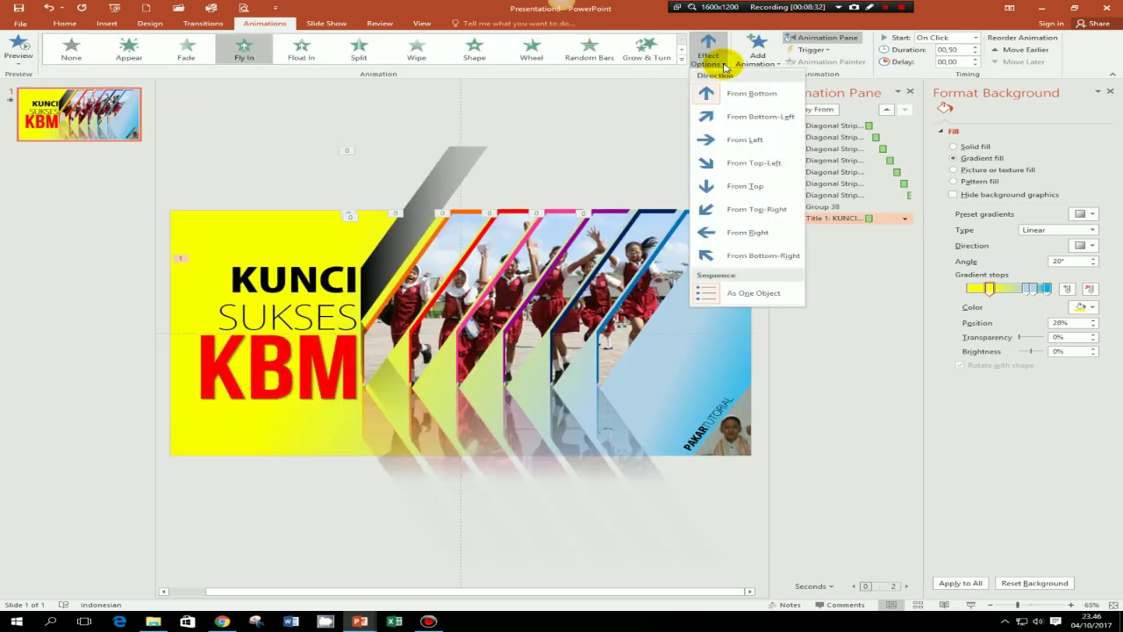
pyautogui.click(766, 143)
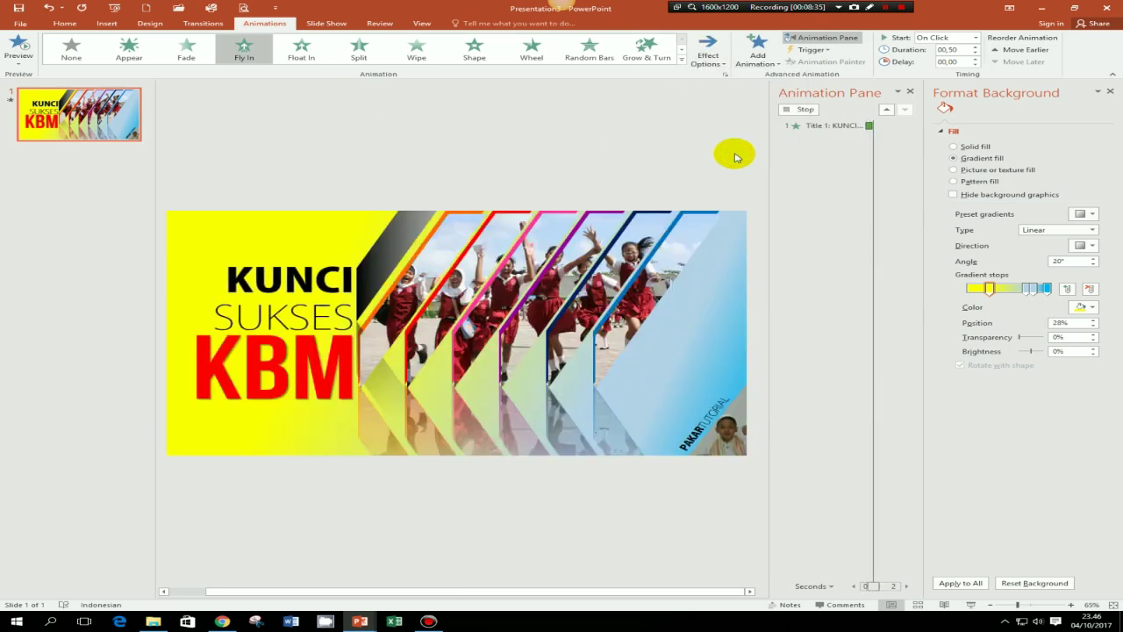
pyautogui.click(290, 376)
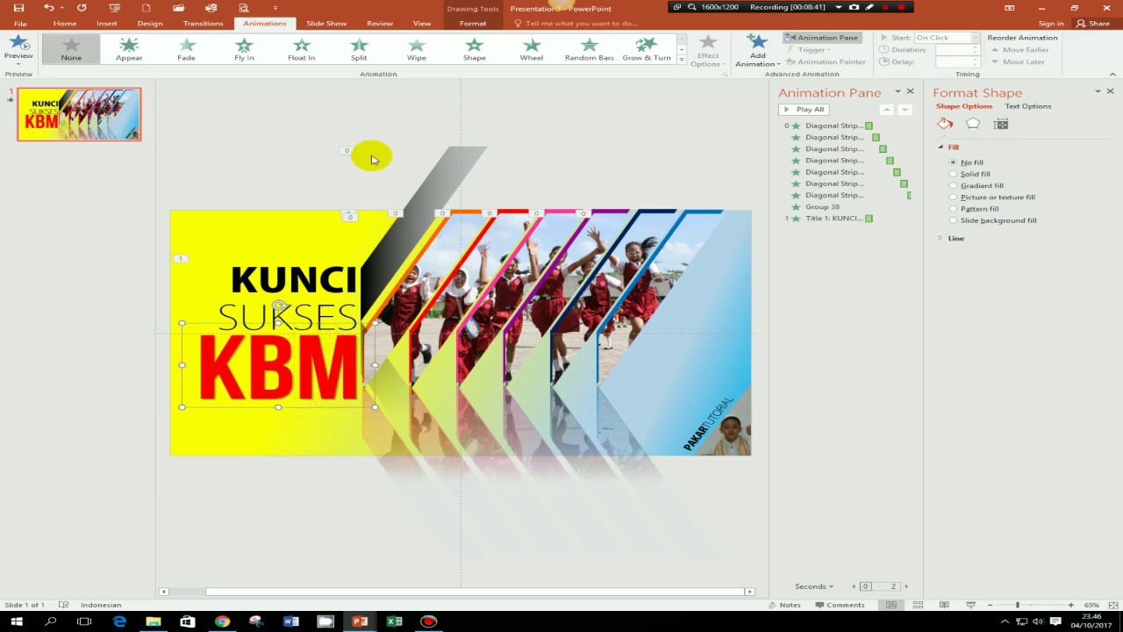
# - Apply Fly In to KBM, Wheel to the corner triangle, and Fly In to the PAKARTUTORIAL caption
pyautogui.click(245, 58)
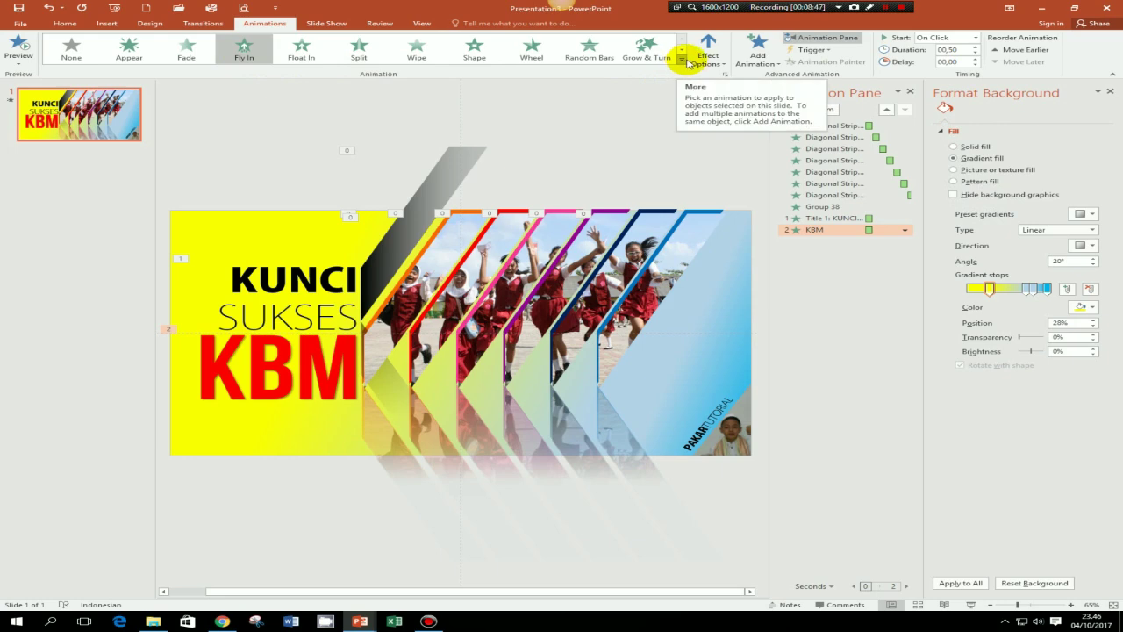
pyautogui.click(742, 419)
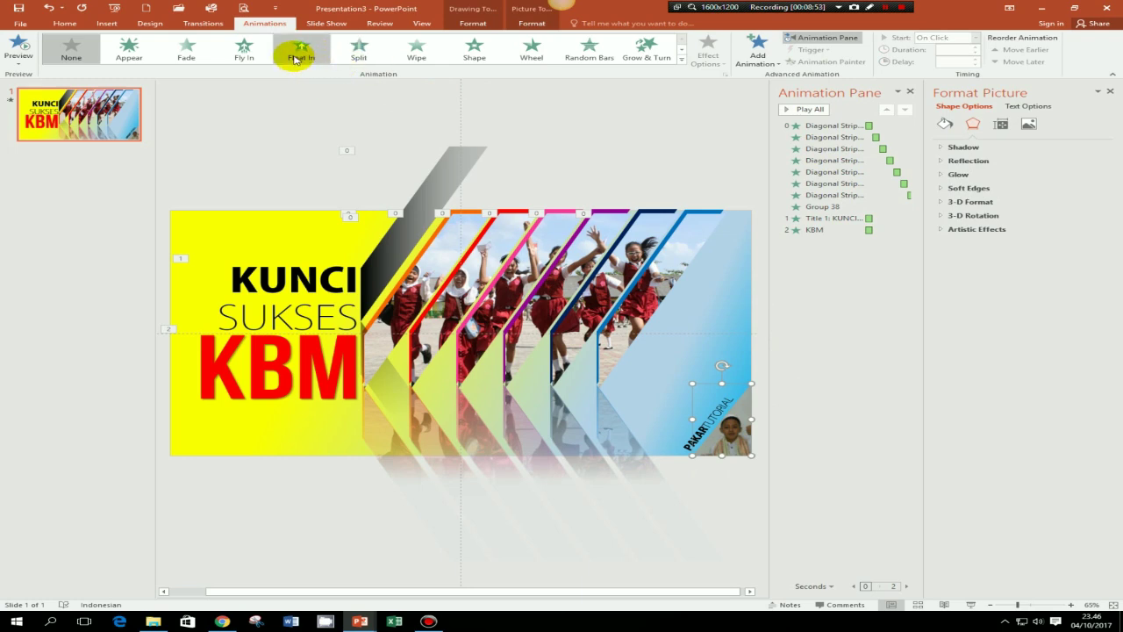
pyautogui.click(531, 57)
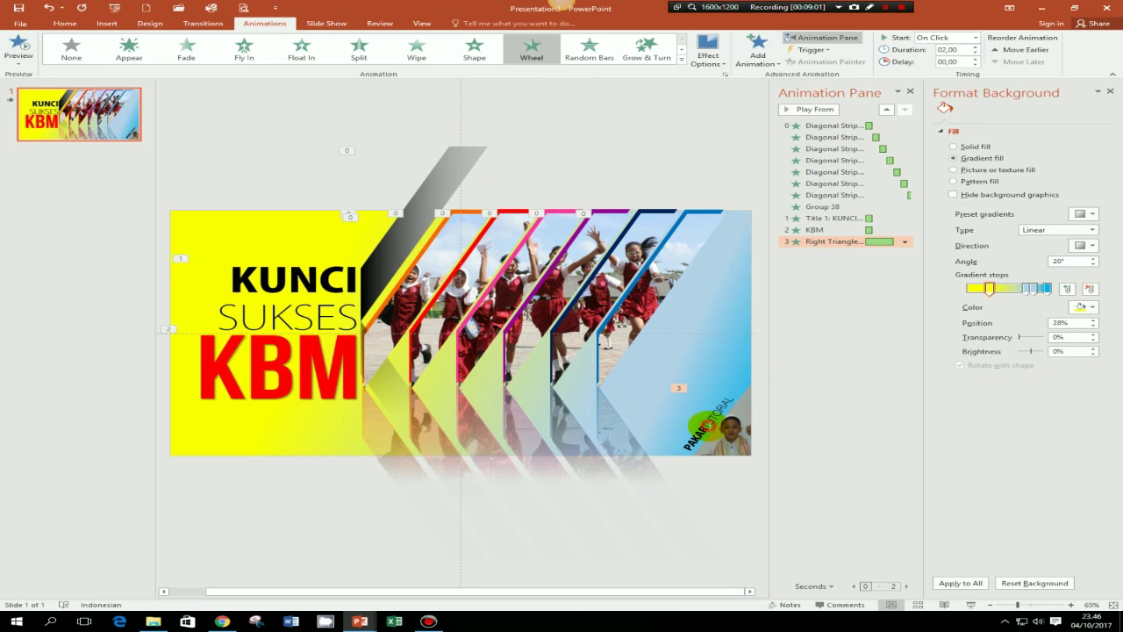
pyautogui.click(705, 424)
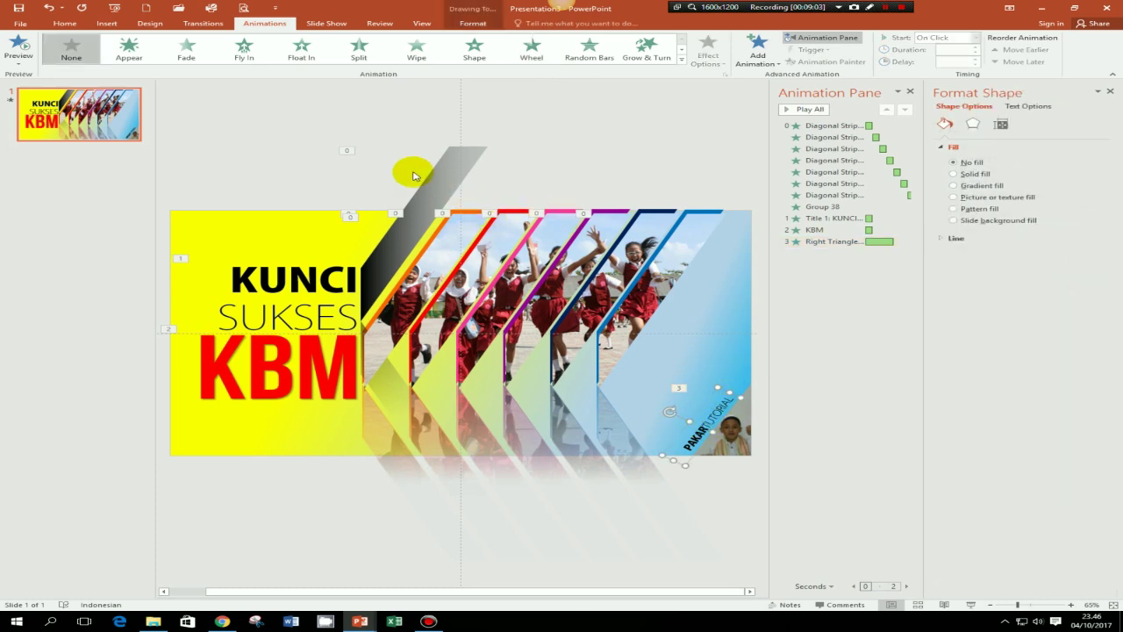
pyautogui.click(245, 55)
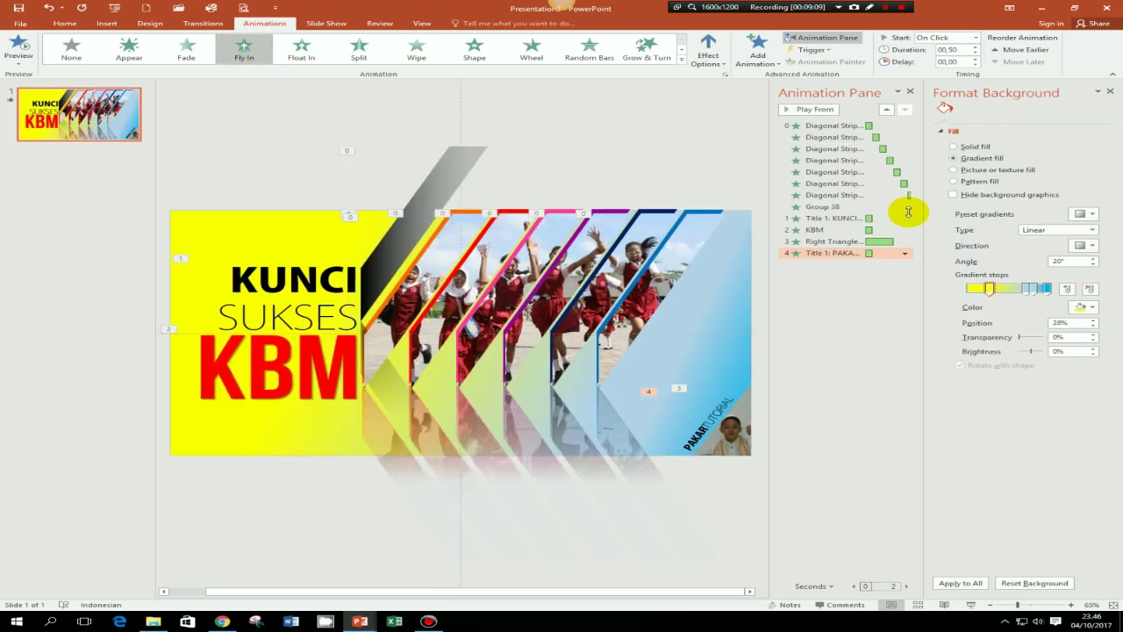
# - Set the KUNCI title and KBM animations to start After Previous
pyautogui.click(908, 219)
pyautogui.click(905, 218)
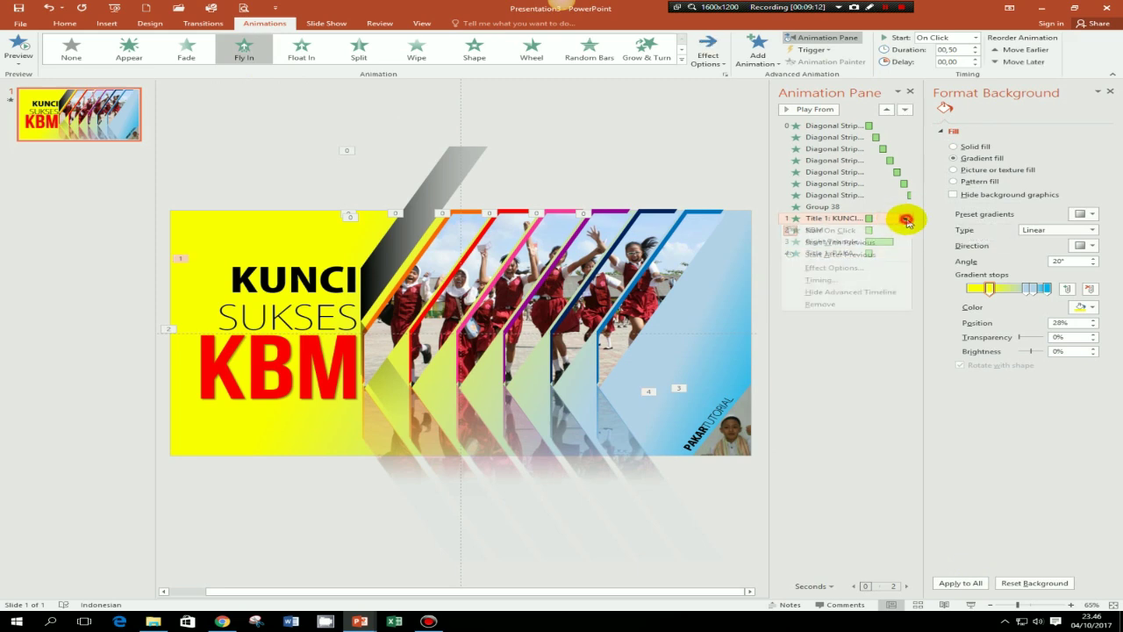
pyautogui.click(866, 255)
pyautogui.click(891, 229)
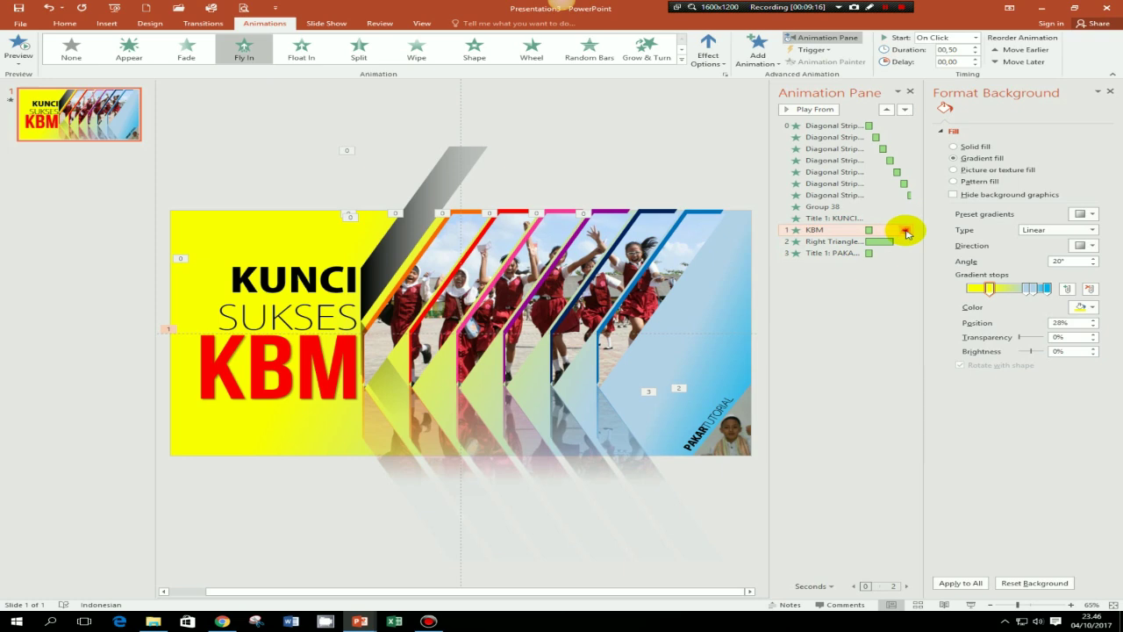
pyautogui.click(905, 230)
pyautogui.click(867, 267)
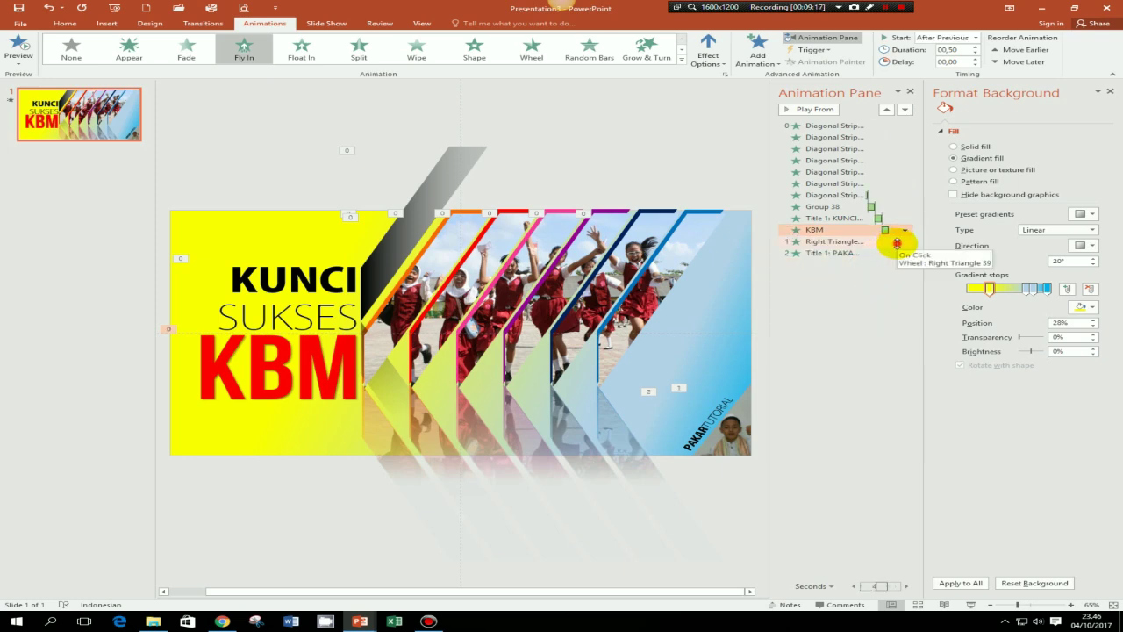
# - Set the corner triangle's Wheel and the PAKARTUTORIAL caption to start After Previous
pyautogui.click(897, 242)
pyautogui.click(904, 241)
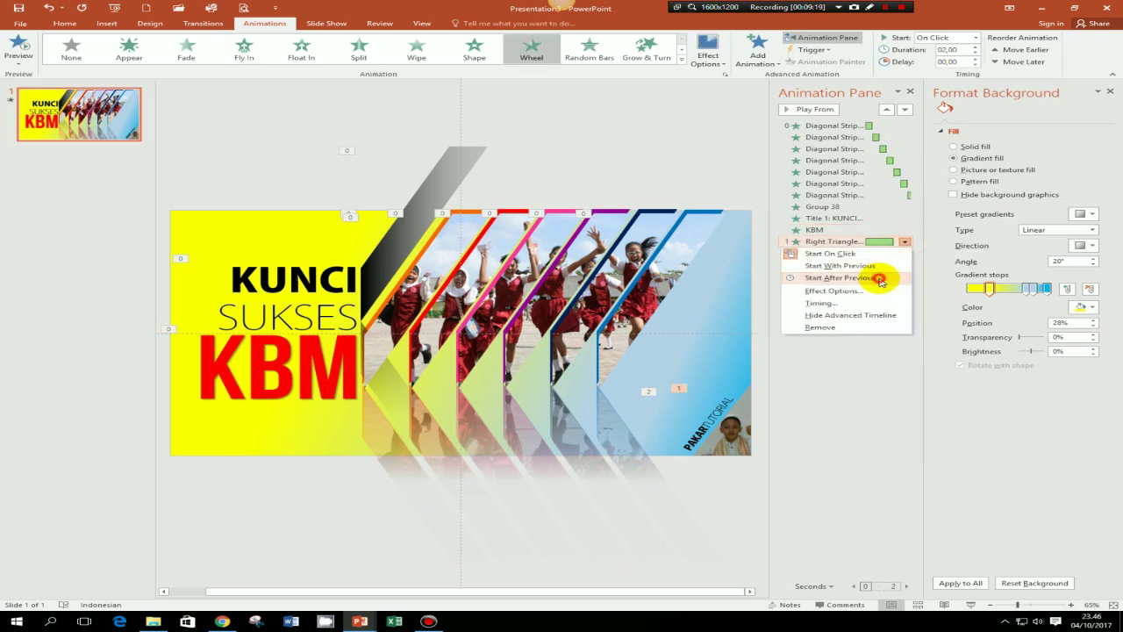
pyautogui.click(880, 277)
pyautogui.click(902, 254)
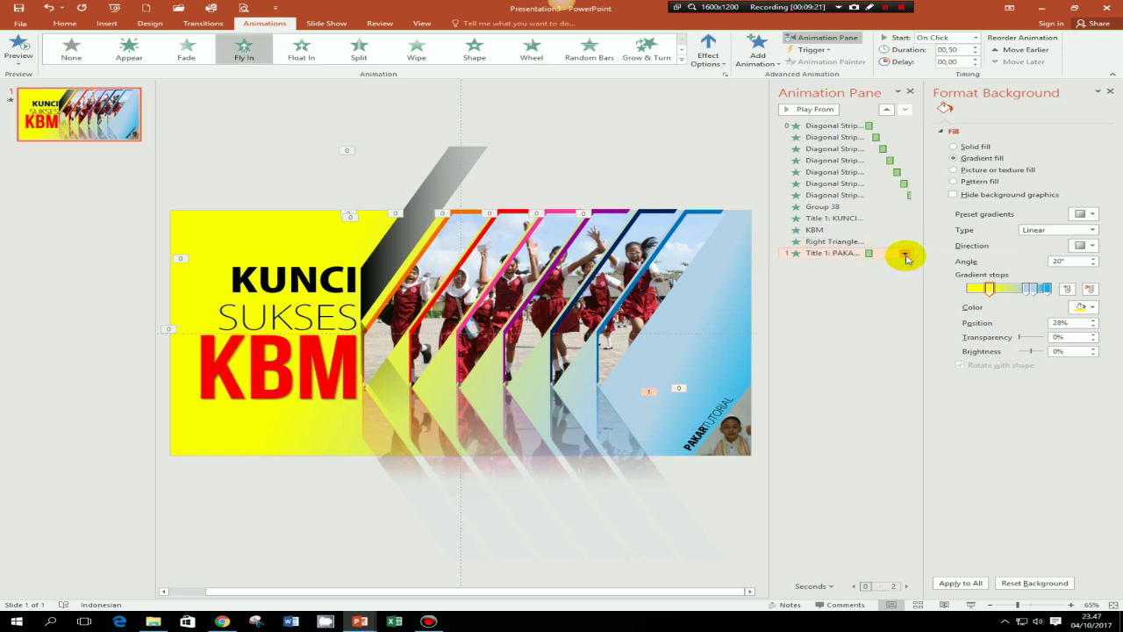
pyautogui.click(904, 255)
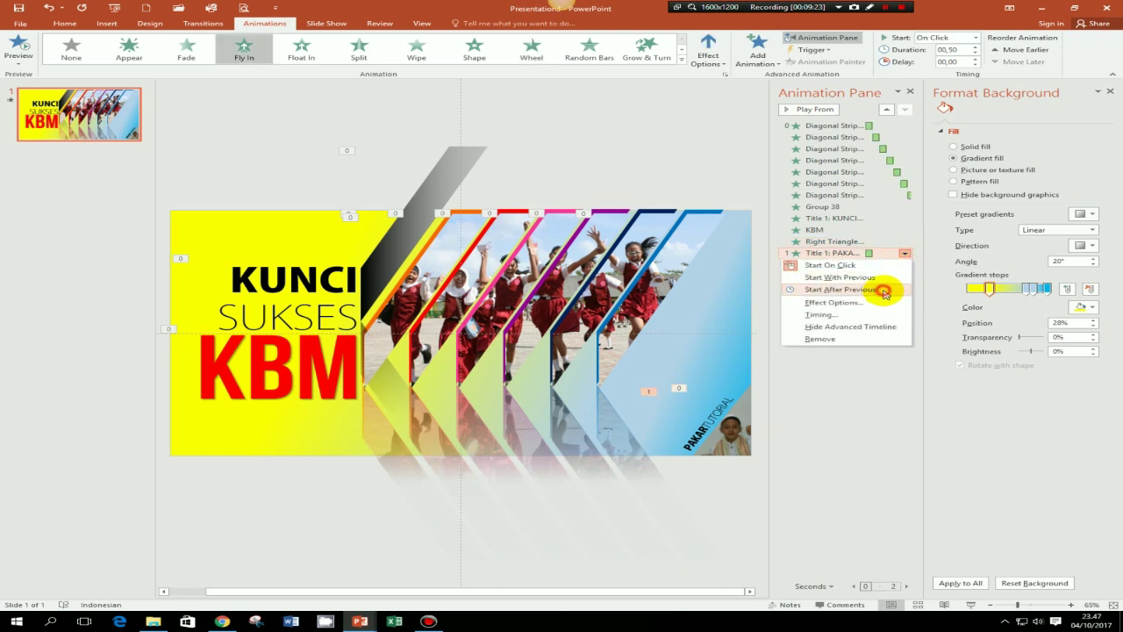
pyautogui.click(883, 290)
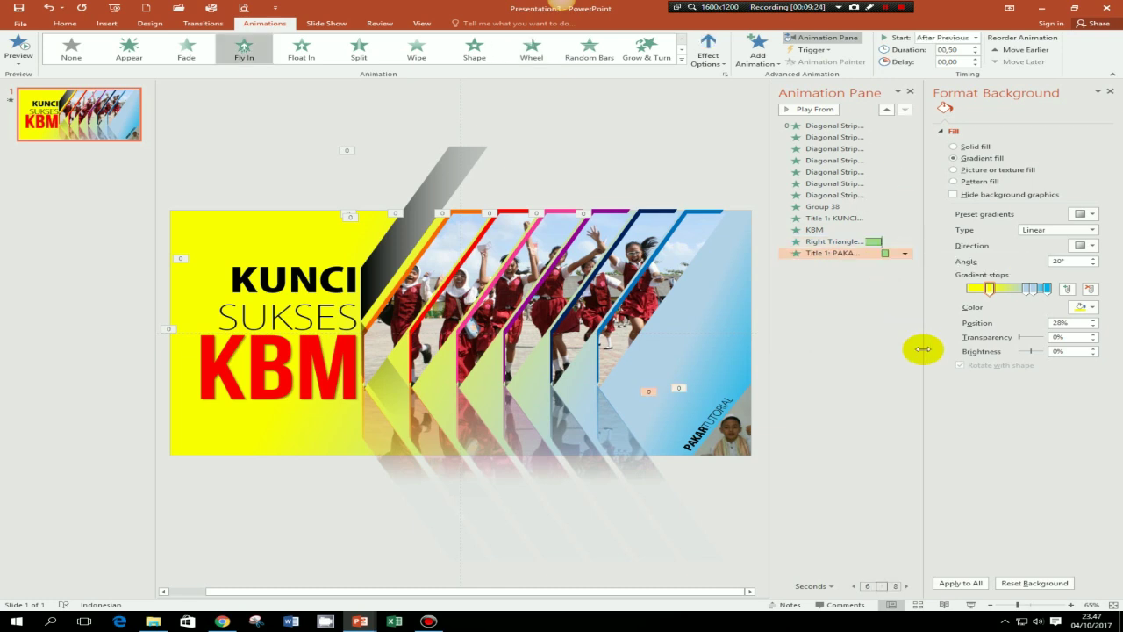
# - Start the slide show from the status bar to preview the animation sequence
pyautogui.click(969, 605)
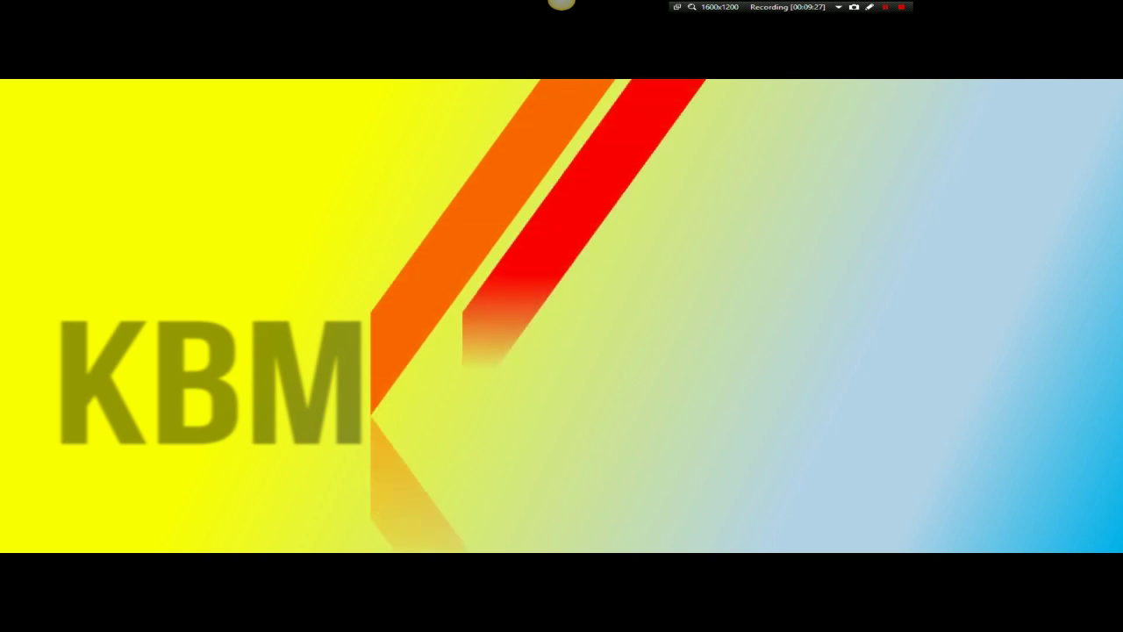